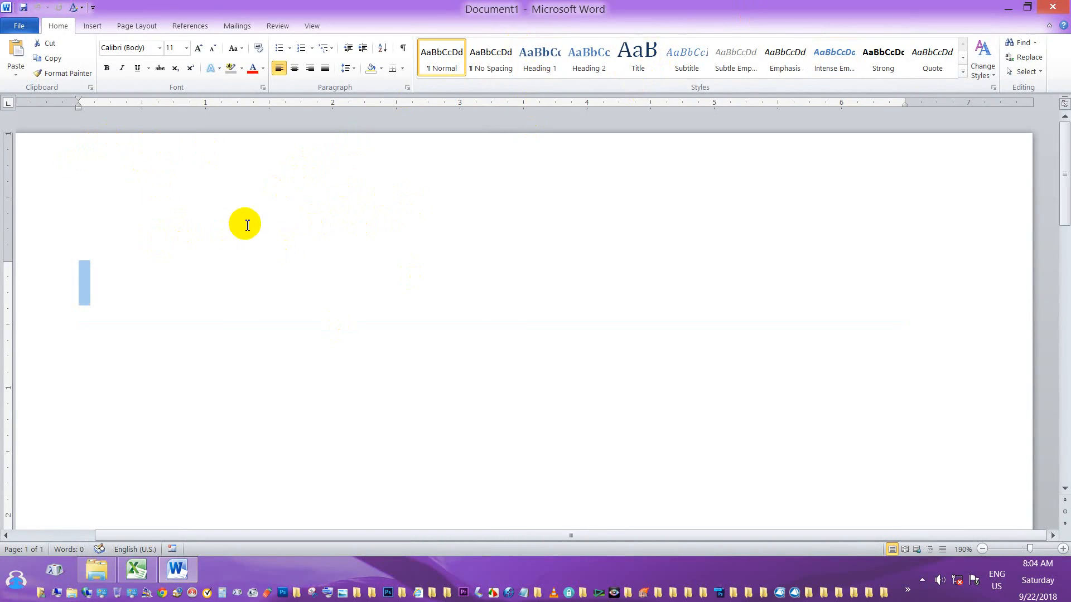
Switch the ribbon to the Page Layout tab for the blank document.
{"action": "left_click", "coordinate": [140, 27]}
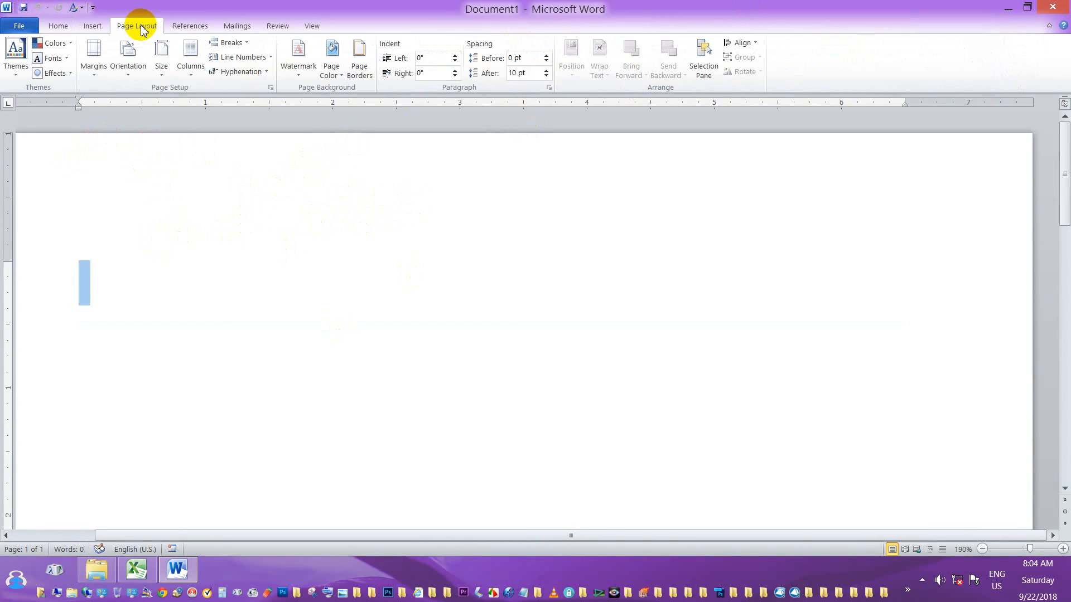
Set the paper size to A4 (210 x 297 mm) and the orientation to Landscape.
{"action": "left_click", "coordinate": [162, 71]}
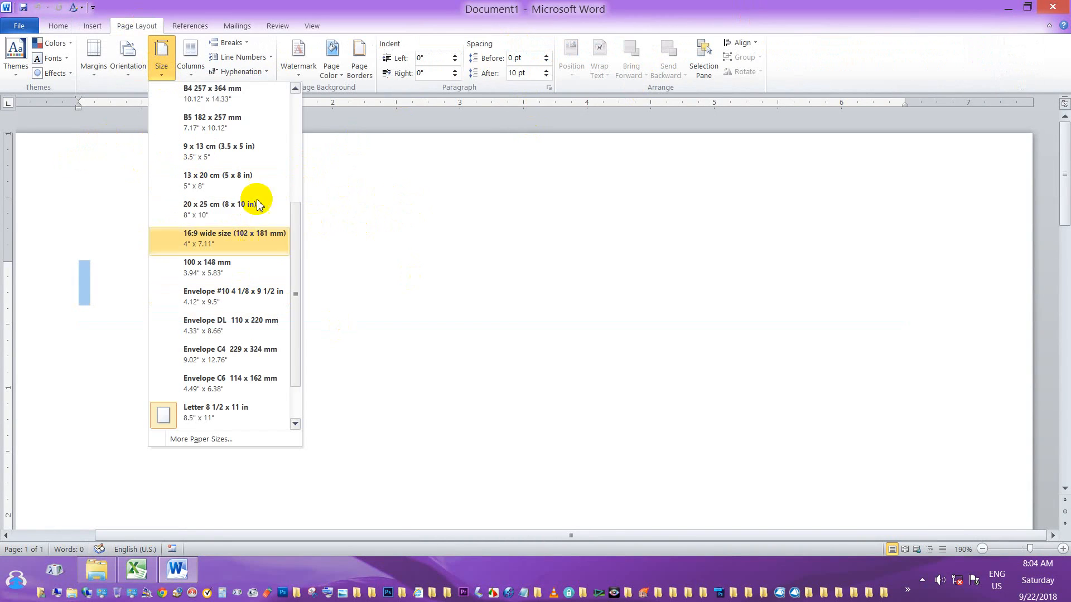
{"action": "left_click_drag", "start_coordinate": [299, 230], "coordinate": [306, 105]}
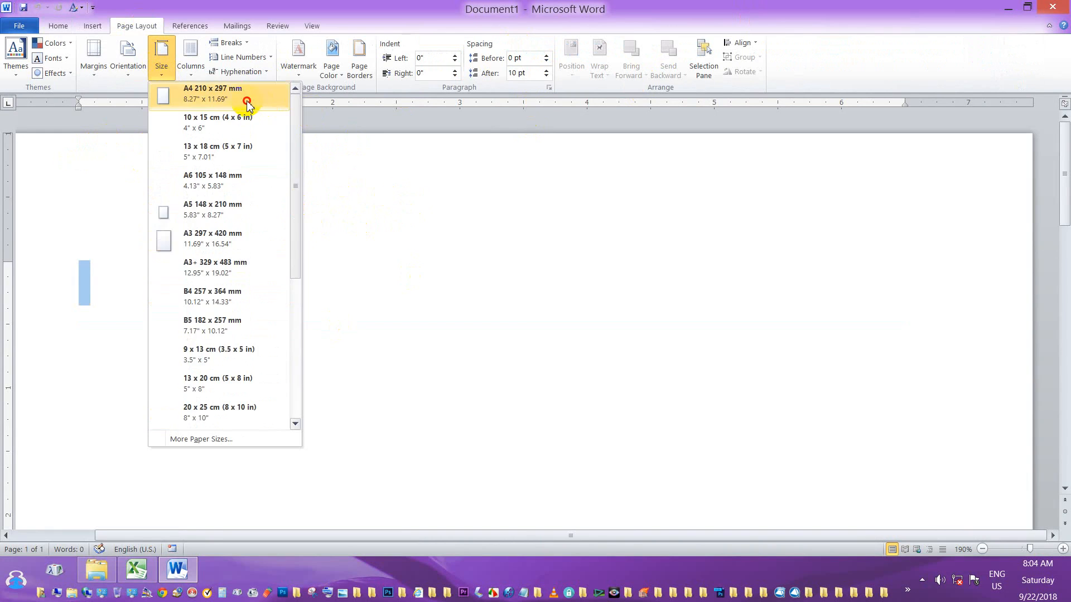
{"action": "left_click", "coordinate": [247, 102]}
{"action": "left_click", "coordinate": [126, 71]}
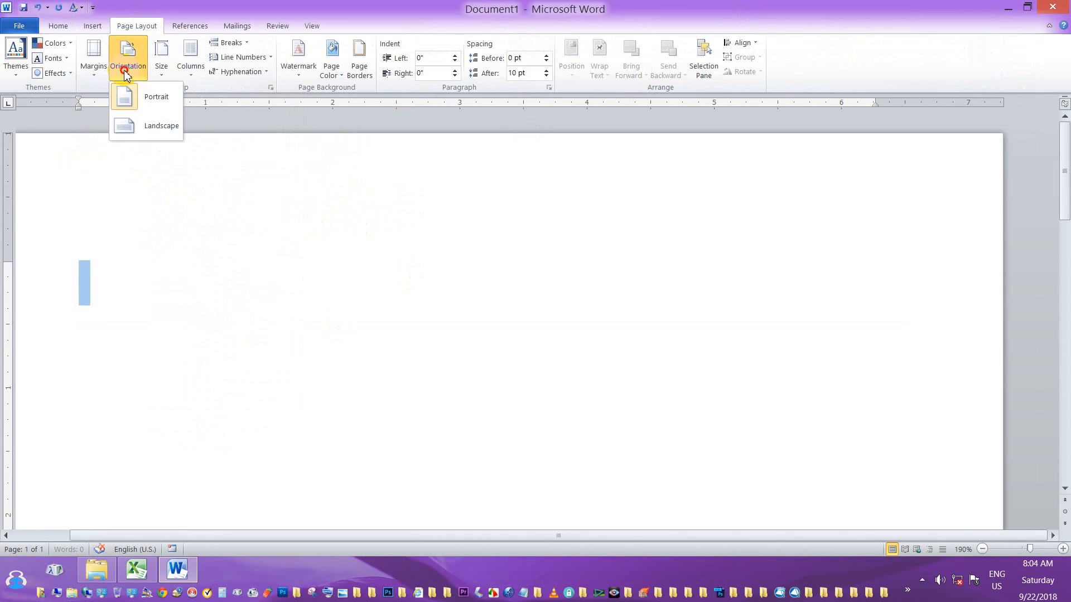
{"action": "left_click", "coordinate": [149, 128]}
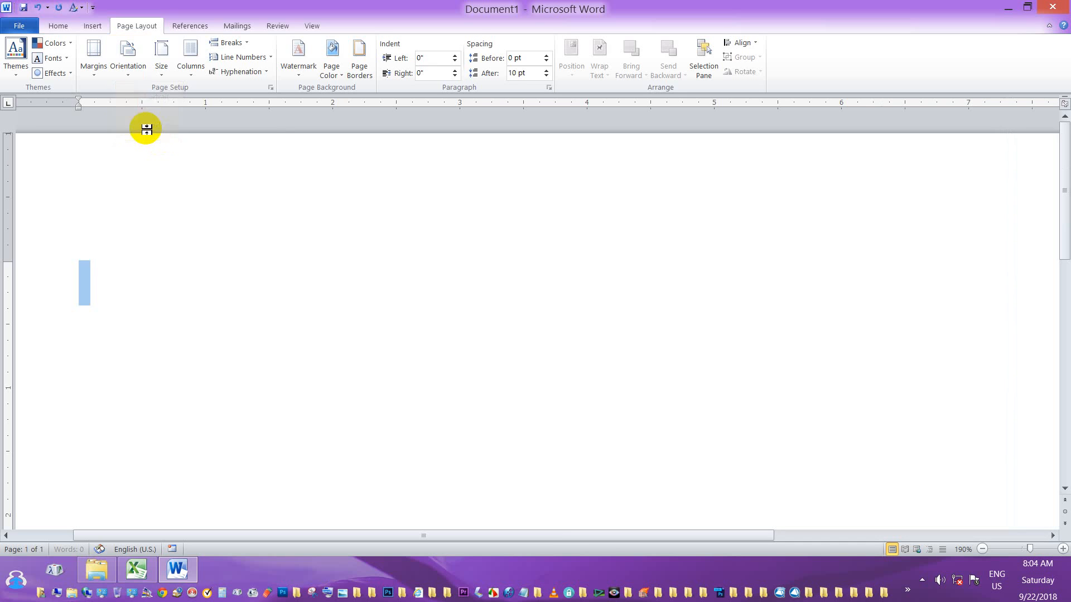
{"action": "left_click", "coordinate": [93, 80]}
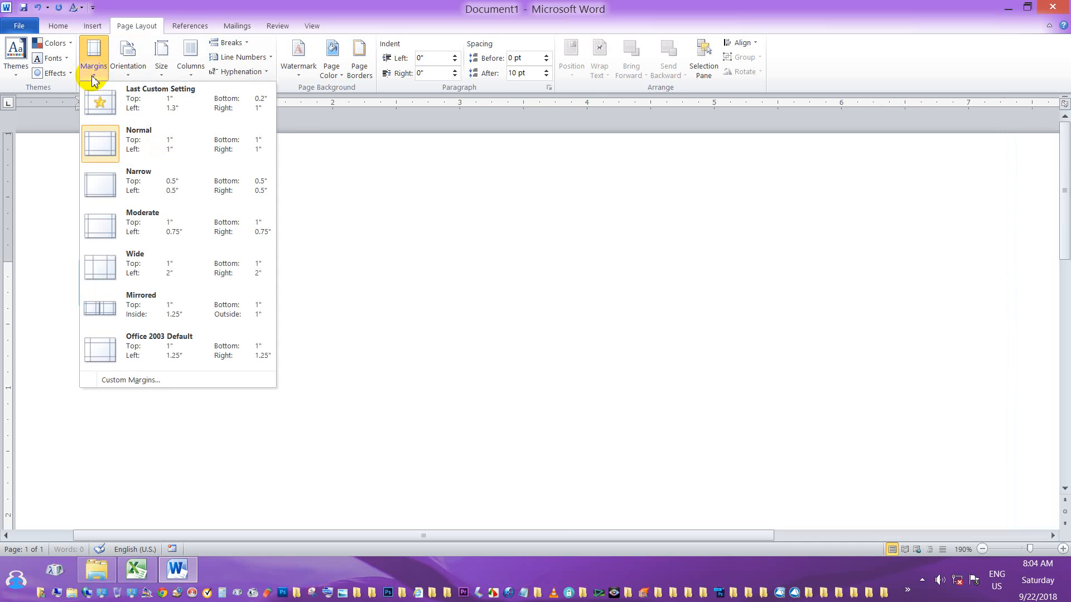
Apply custom margins of 0.5" top, bottom and left and 0.6" right, keeping Landscape.
{"action": "left_click", "coordinate": [149, 381]}
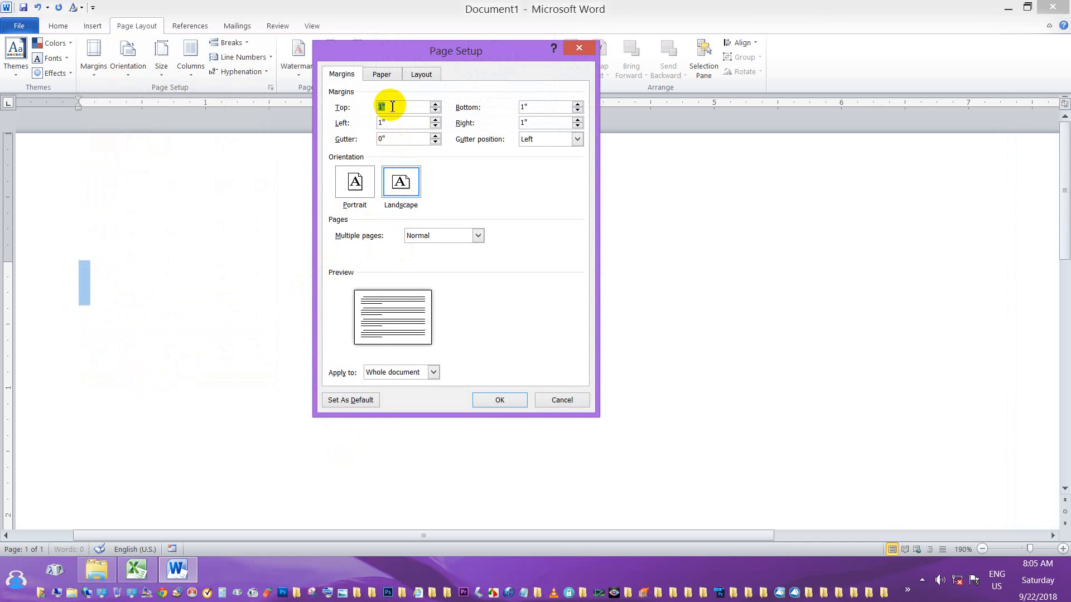
{"action": "left_click", "coordinate": [435, 110]}
{"action": "left_click", "coordinate": [435, 109]}
{"action": "left_click", "coordinate": [435, 109]}
{"action": "left_click", "coordinate": [435, 110]}
{"action": "left_click", "coordinate": [435, 110]}
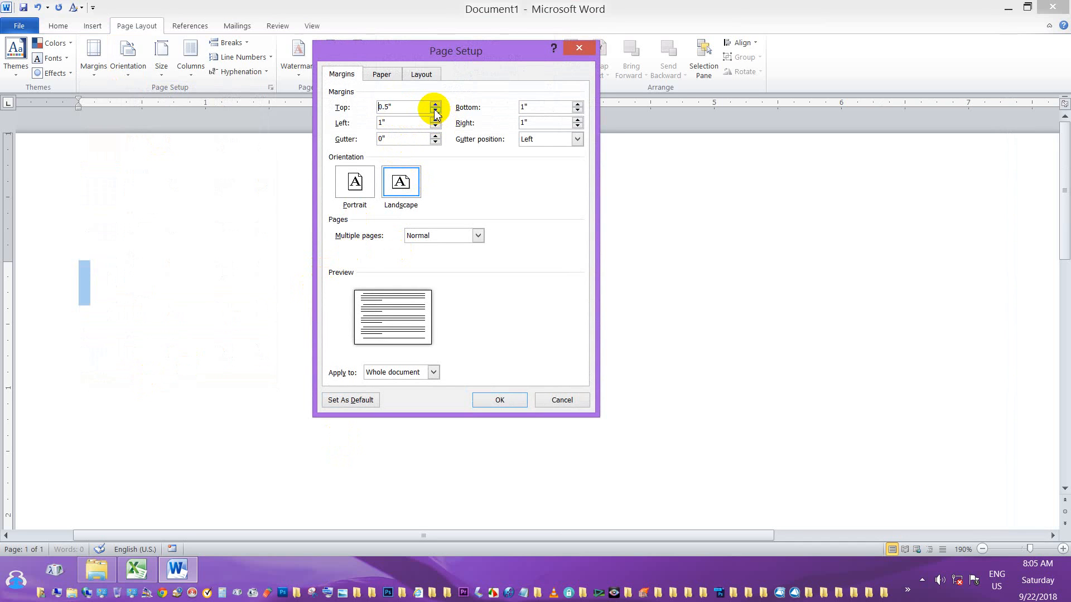
{"action": "left_click", "coordinate": [578, 110]}
{"action": "left_click", "coordinate": [578, 110]}
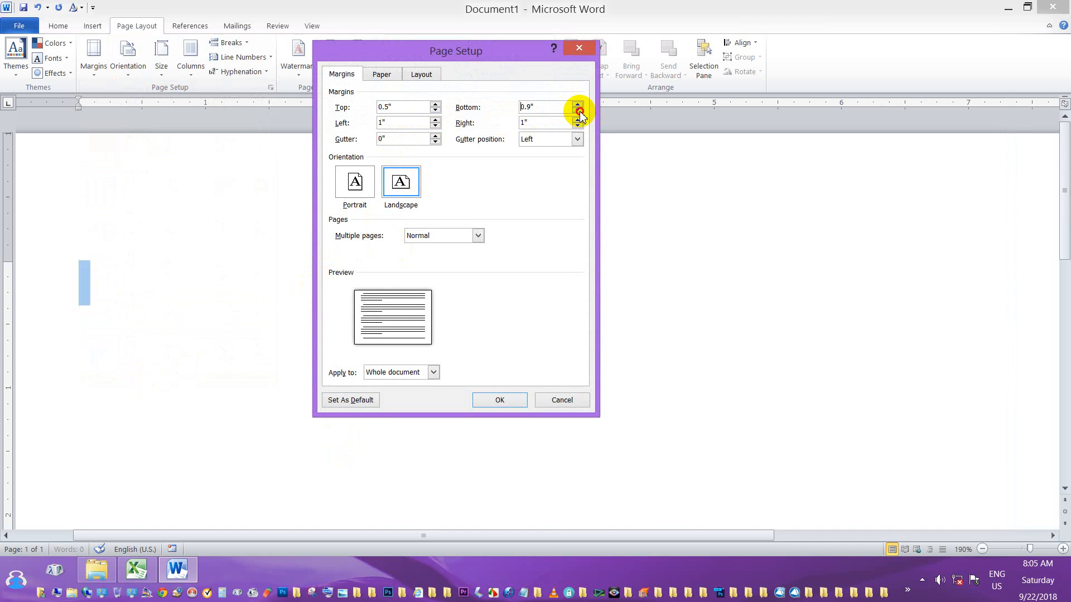
{"action": "left_click", "coordinate": [578, 111]}
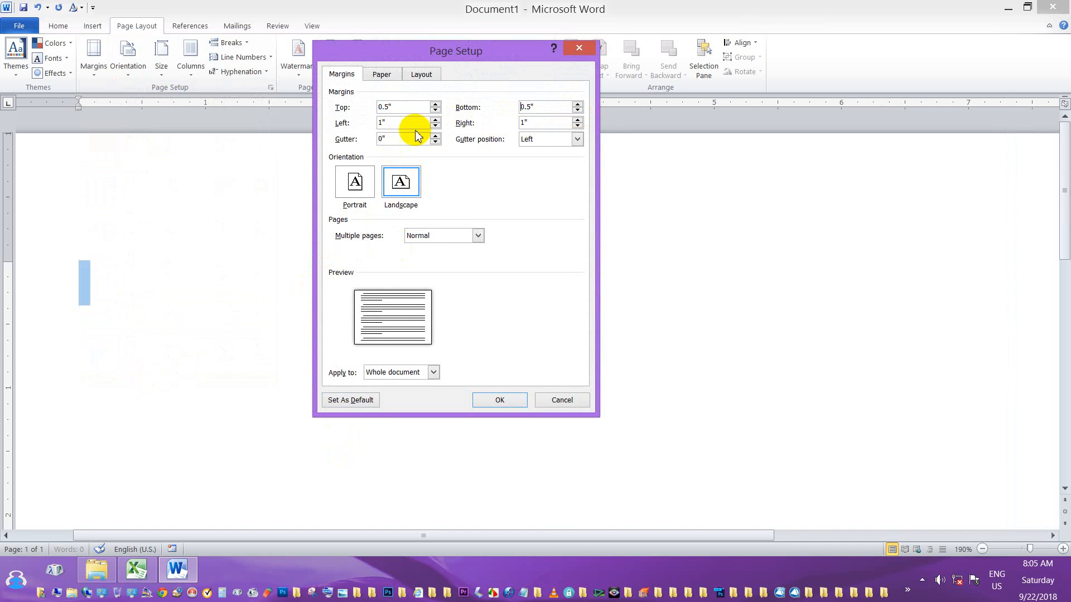
{"action": "left_click", "coordinate": [435, 126]}
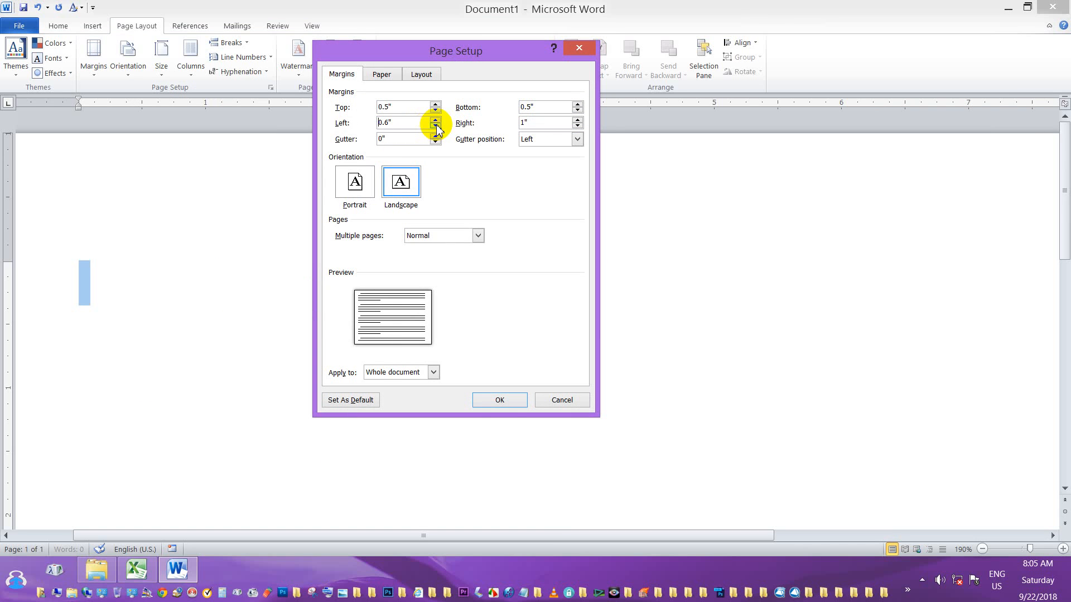
{"action": "left_click", "coordinate": [578, 126]}
{"action": "left_click", "coordinate": [578, 126]}
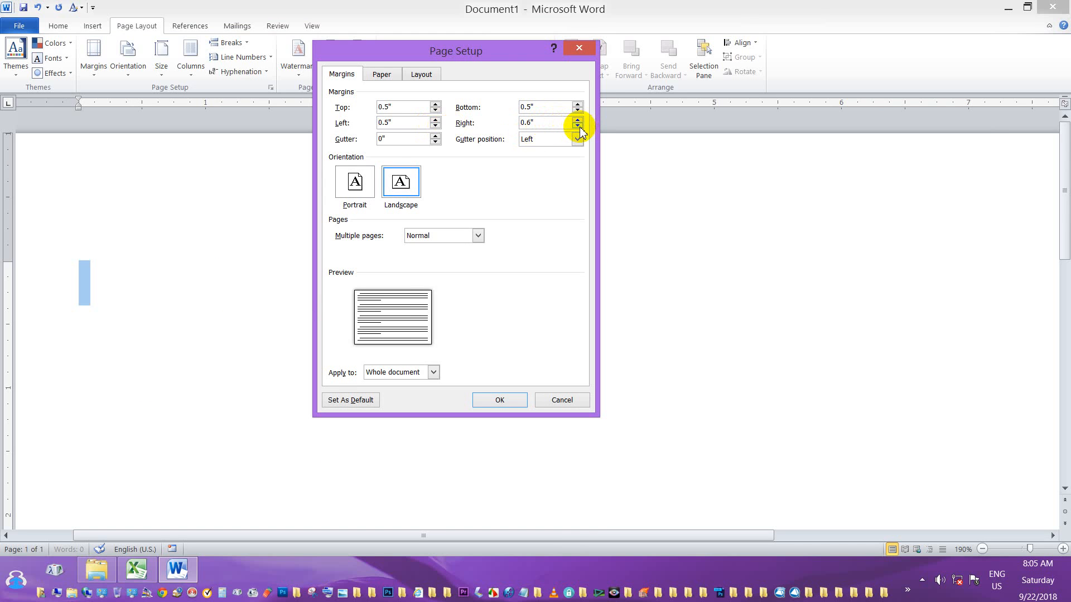
{"action": "left_click", "coordinate": [402, 185]}
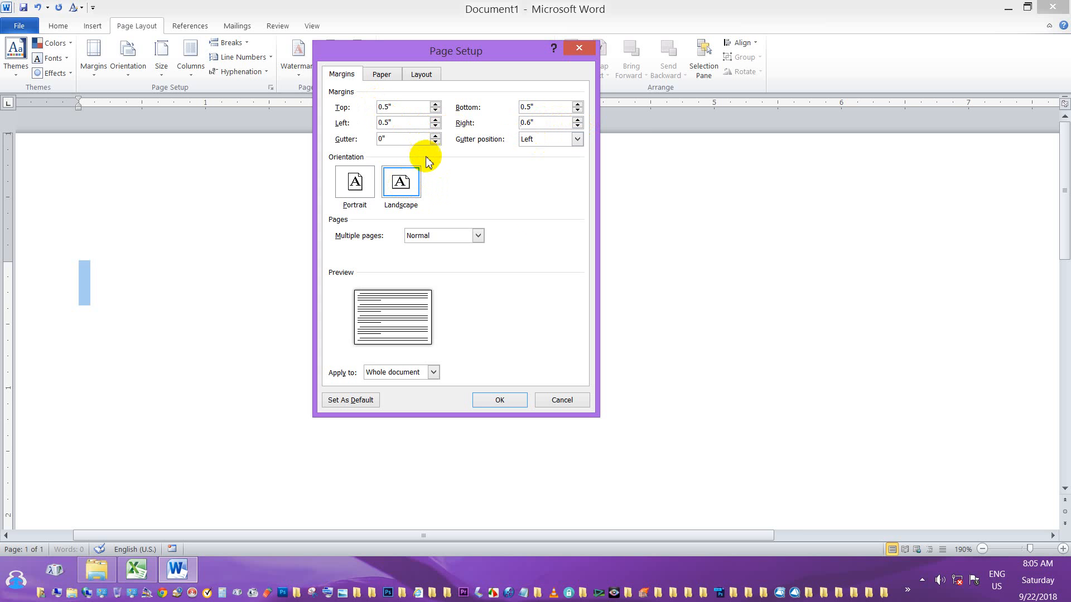
{"action": "left_click", "coordinate": [491, 401]}
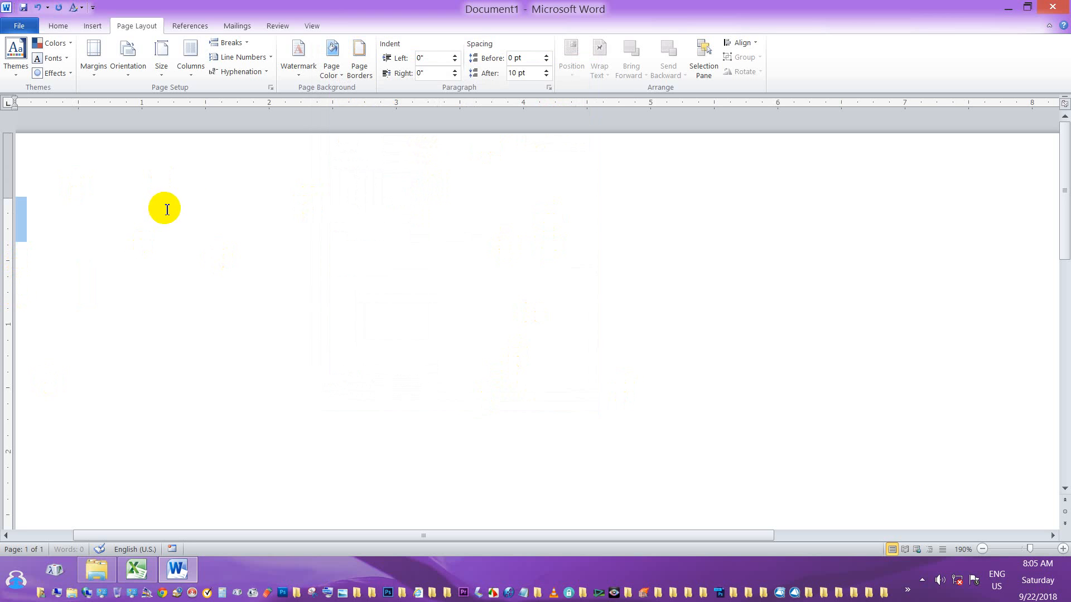
Apply a Two-column layout and zoom the page view to 100%.
{"action": "left_click", "coordinate": [192, 82]}
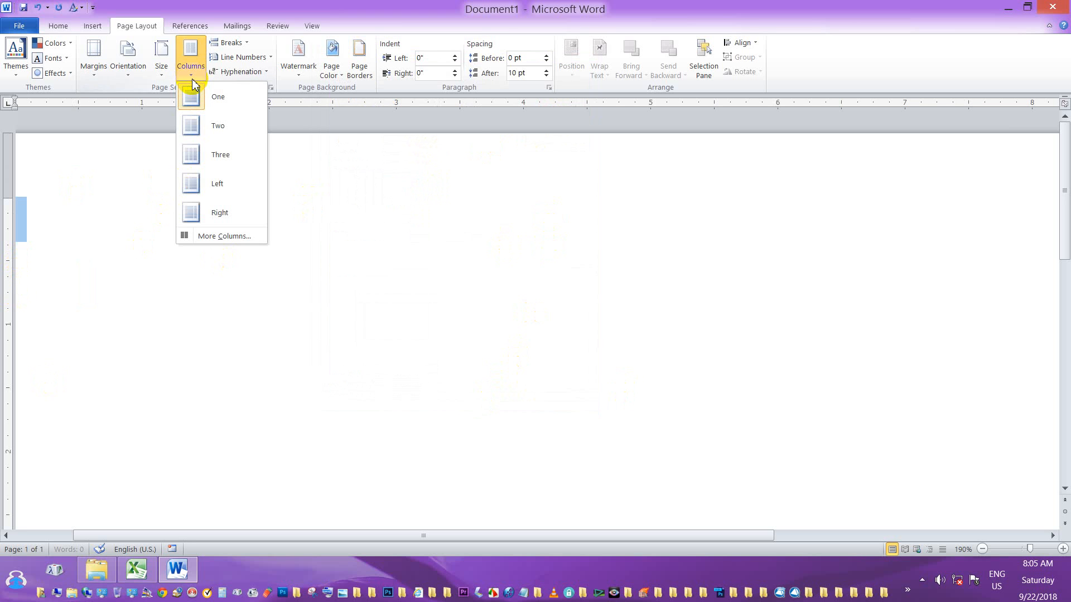
{"action": "left_click", "coordinate": [220, 128]}
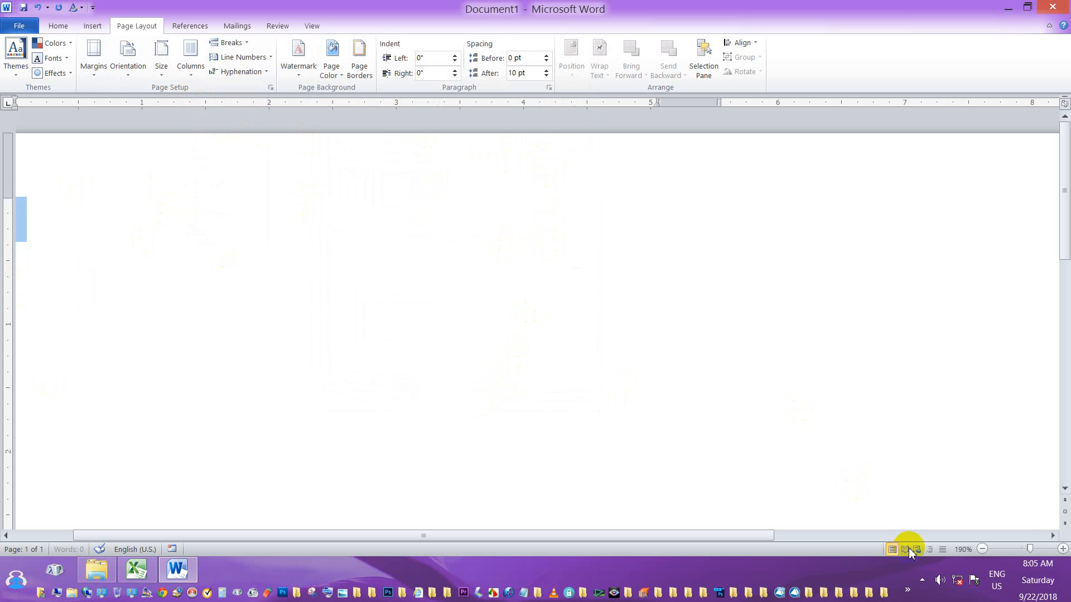
{"action": "left_click_drag", "start_coordinate": [1030, 552], "coordinate": [1022, 550]}
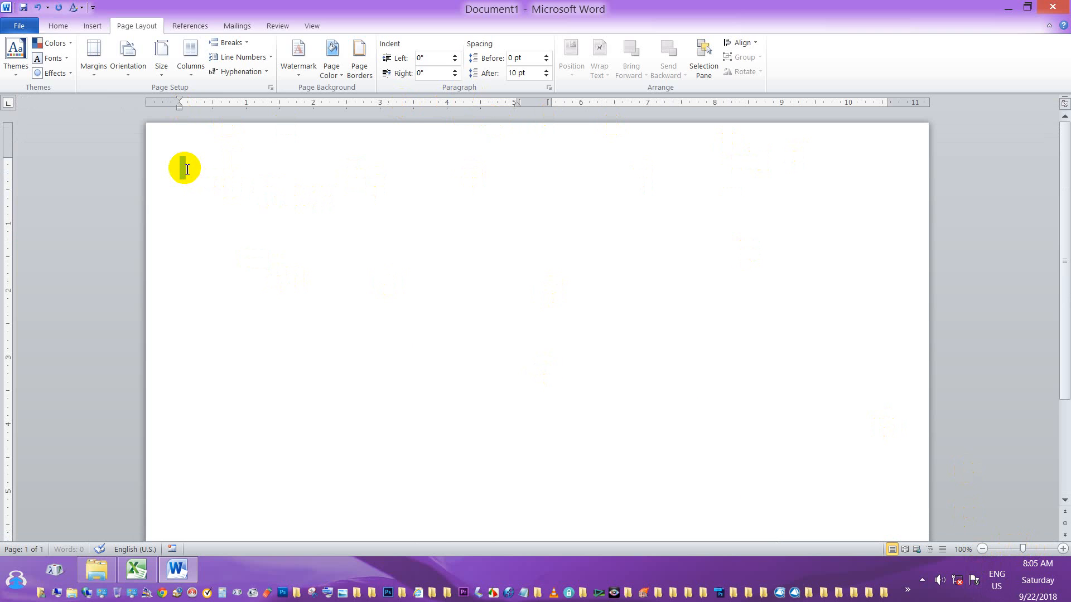
{"action": "left_click", "coordinate": [58, 26]}
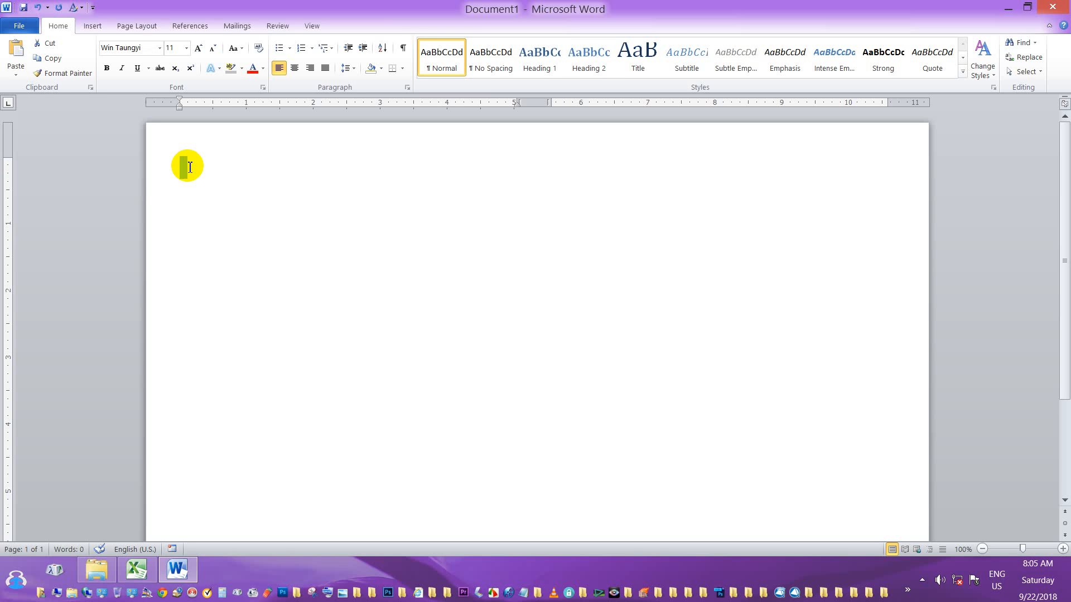
Type the Burmese heading line in Win Taungyi and centre it.
{"action": "type", "text": "၍"}
{"action": "type", "text": "င"}
{"action": "type", "text": "်ေ"}
{"action": "type", "text": "န"}
{"action": "type", "text": "မ"}
{"action": "type", "text": "ေ"}
{"action": "type", "text": "ယို"}
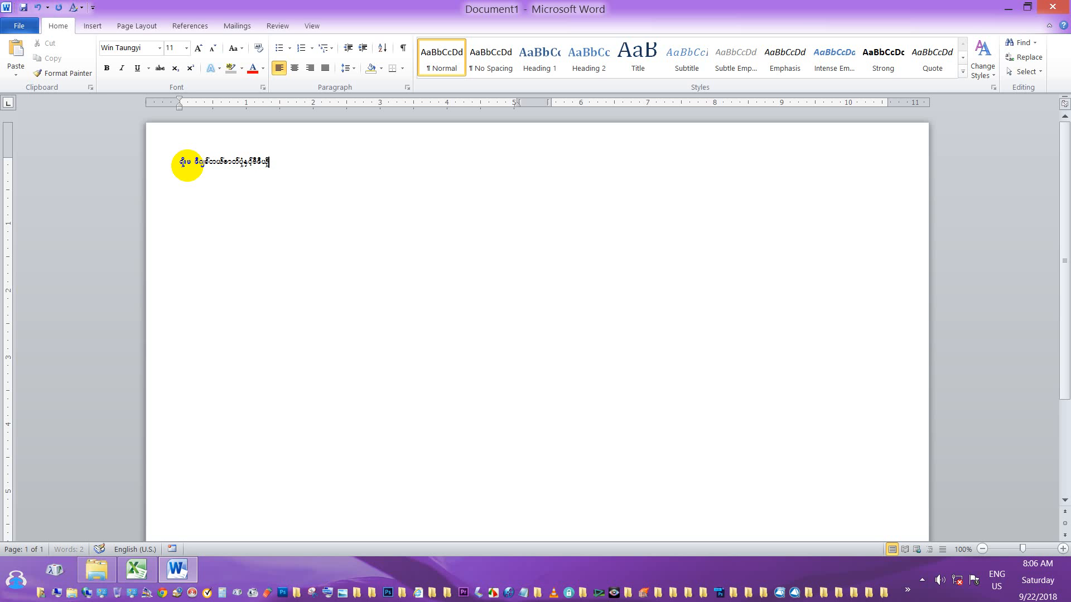
{"action": "type", "text": "က"}
{"action": "type", "text": "တည္းျဖတ္ေရးဆိုင္"}
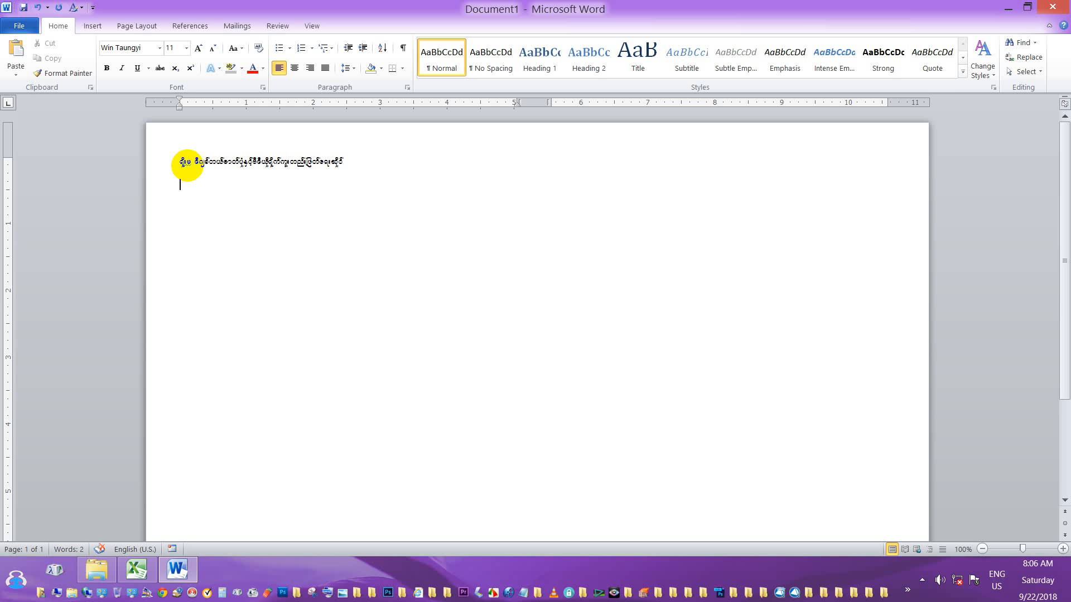
{"action": "left_click", "coordinate": [296, 68]}
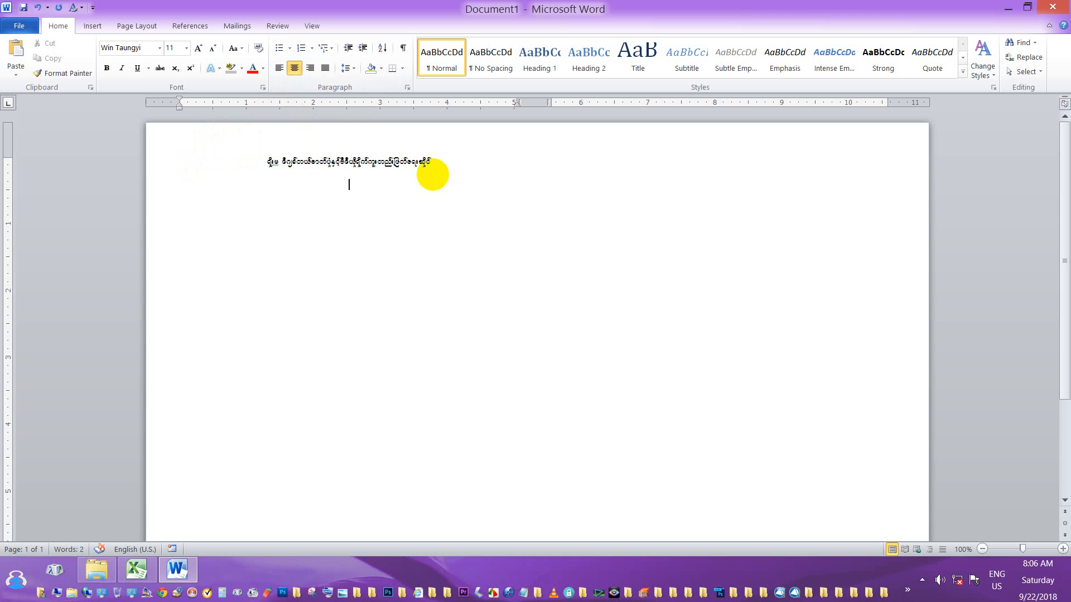
Start a new line and type the shop's village and township address, correcting typos.
{"action": "key", "text": "Return"}
{"action": "type", "text": "အ"}
{"action": "key", "text": "BackSpace"}
{"action": "key", "text": "BackSpace"}
{"action": "key", "text": "BackSpace"}
{"action": "type", "text": "အလယ်"}
{"action": "key", "text": "BackSpace"}
{"action": "key", "text": "BackSpace"}
{"action": "key", "text": "BackSpace"}
{"action": "key", "text": "BackSpace"}
{"action": "type", "text": "အလယ်ရွာ"}
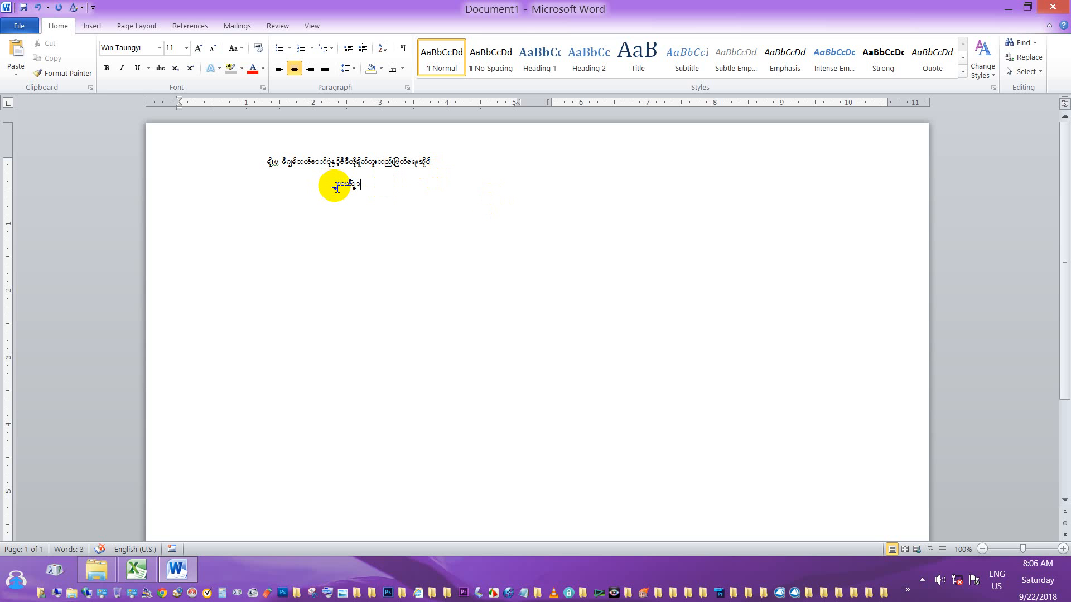
{"action": "left_click", "coordinate": [334, 187]}
{"action": "type", "text": "ပ"}
{"action": "key", "text": "BackSpace"}
{"action": "type", "text": "အလယ်ရွာ၊"}
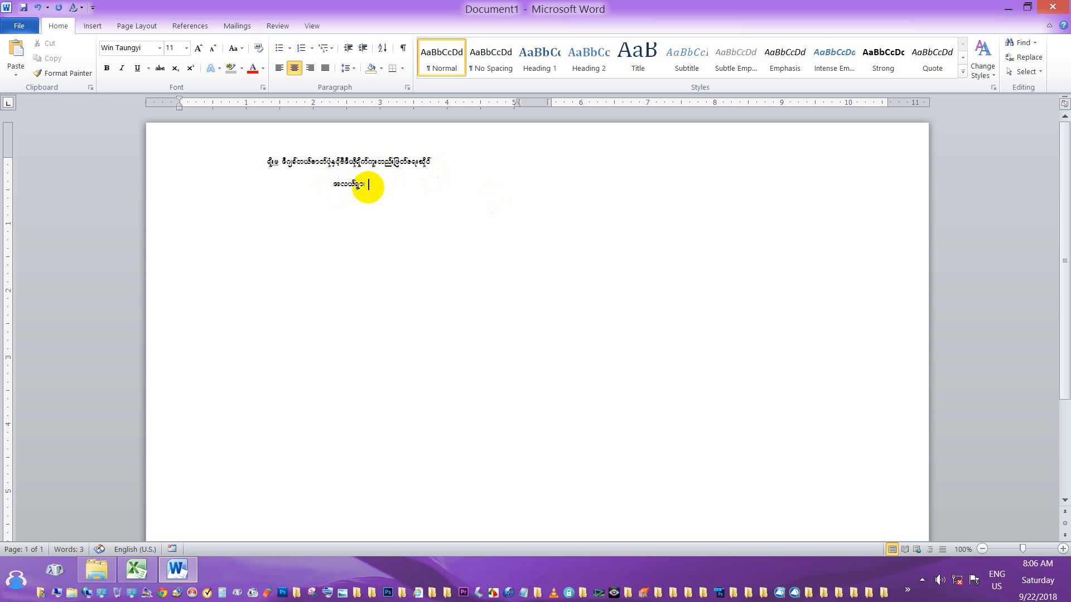
{"action": "type", "text": " လှိုင်ယာ"}
{"action": "key", "text": "BackSpace"}
{"action": "key", "text": "BackSpace"}
Finish the line with the city and the shop's phone number, then select both lines.
{"action": "type", "text": "သာယာ"}
{"action": "type", "text": "၊"}
{"action": "type", "text": "ရ"}
{"action": "type", "text": "န်"}
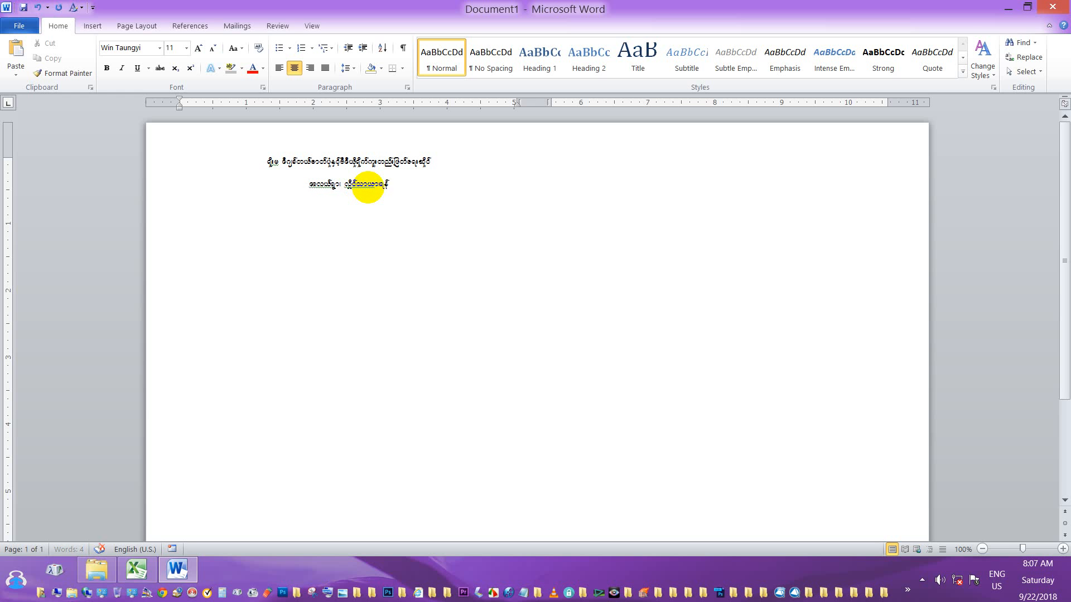
{"action": "type", "text": "ကုန်၊ "}
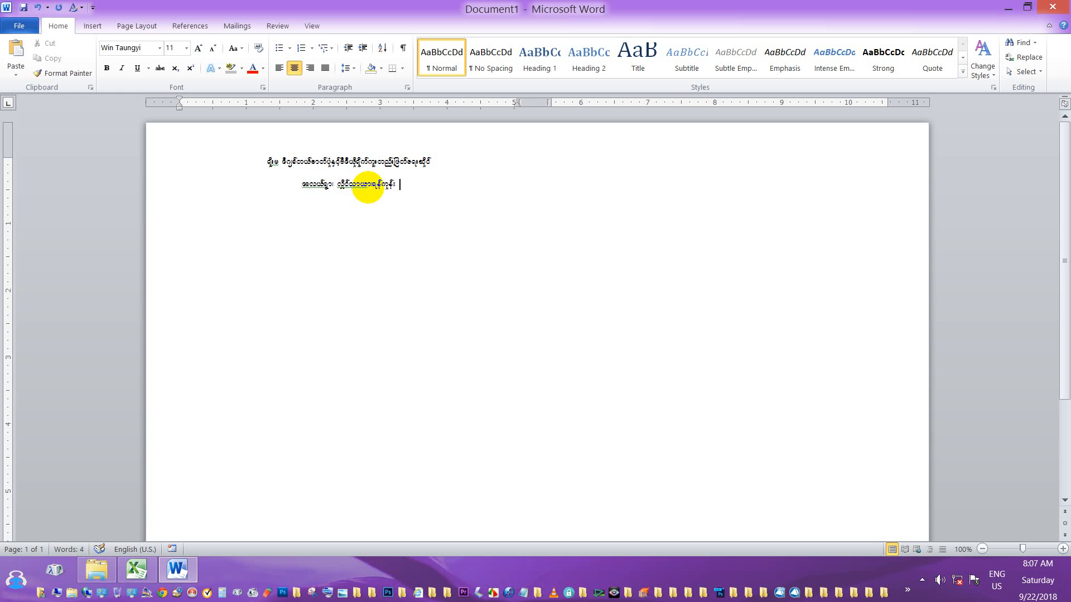
{"action": "type", "text": "ဖုန်"}
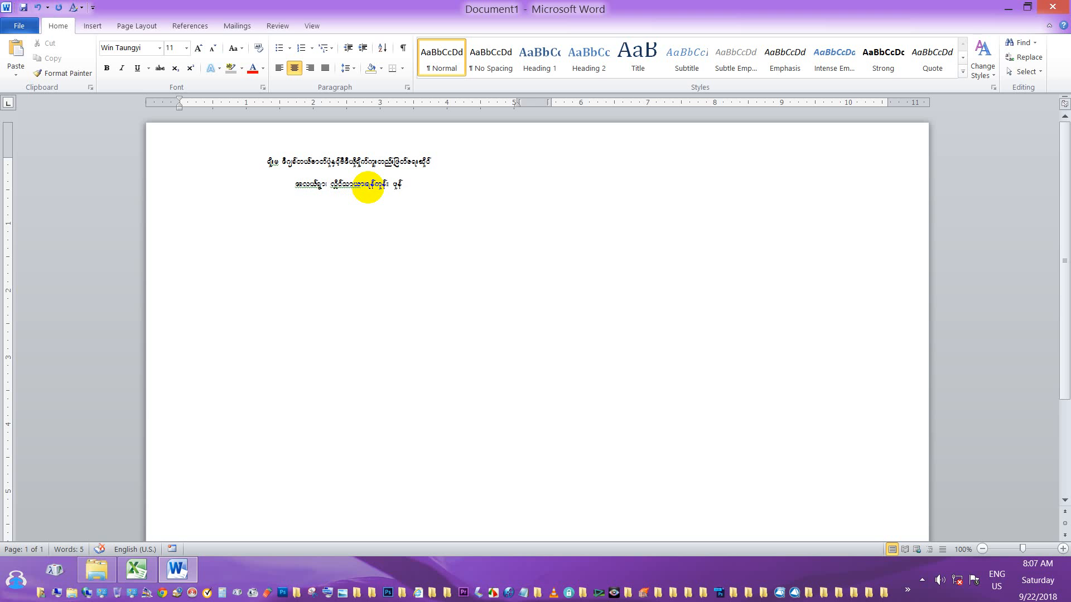
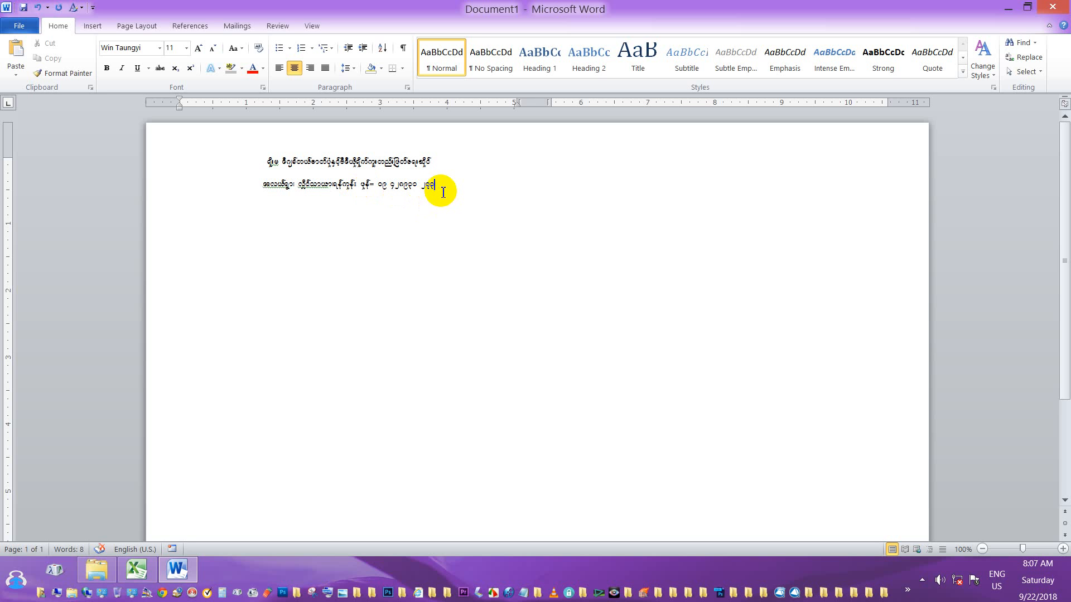
{"action": "left_click_drag", "start_coordinate": [433, 186], "coordinate": [262, 167]}
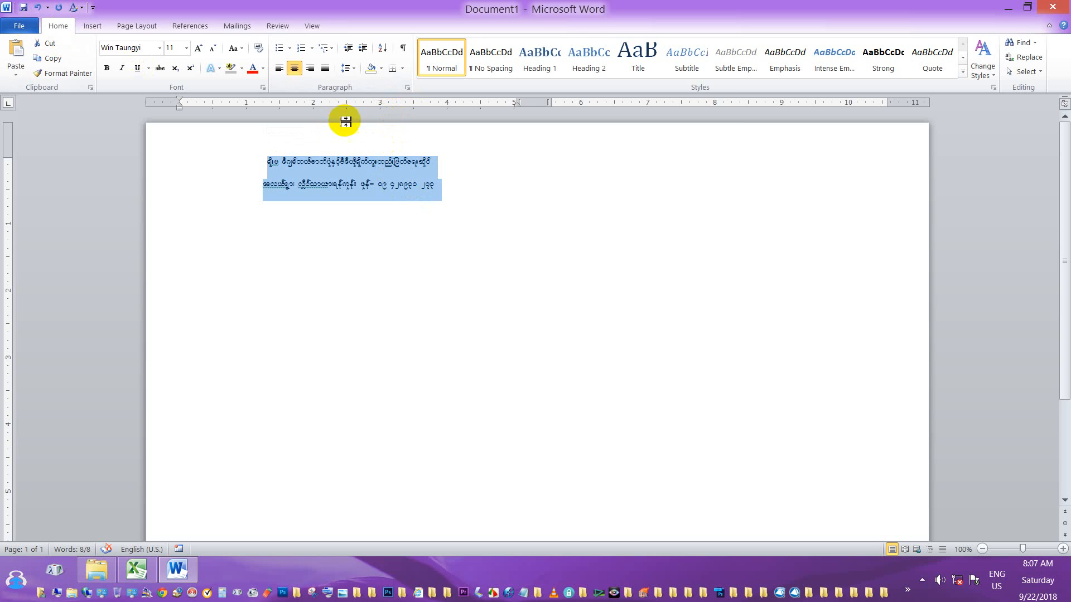
Enable 'Don't add space between paragraphs of the same style' for both heading lines.
{"action": "left_click", "coordinate": [407, 88]}
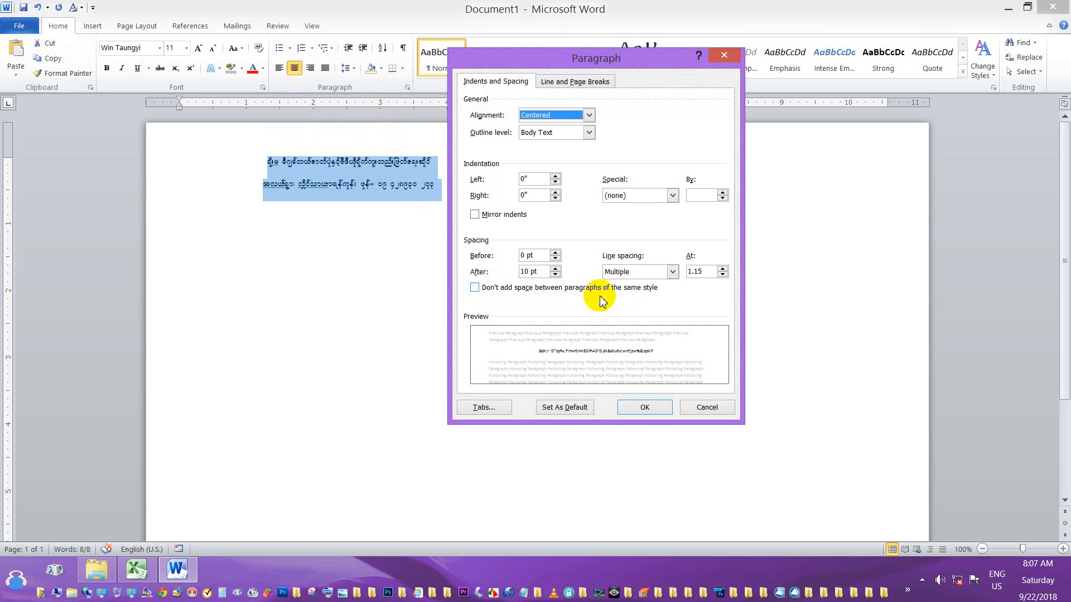
{"action": "left_click", "coordinate": [474, 288]}
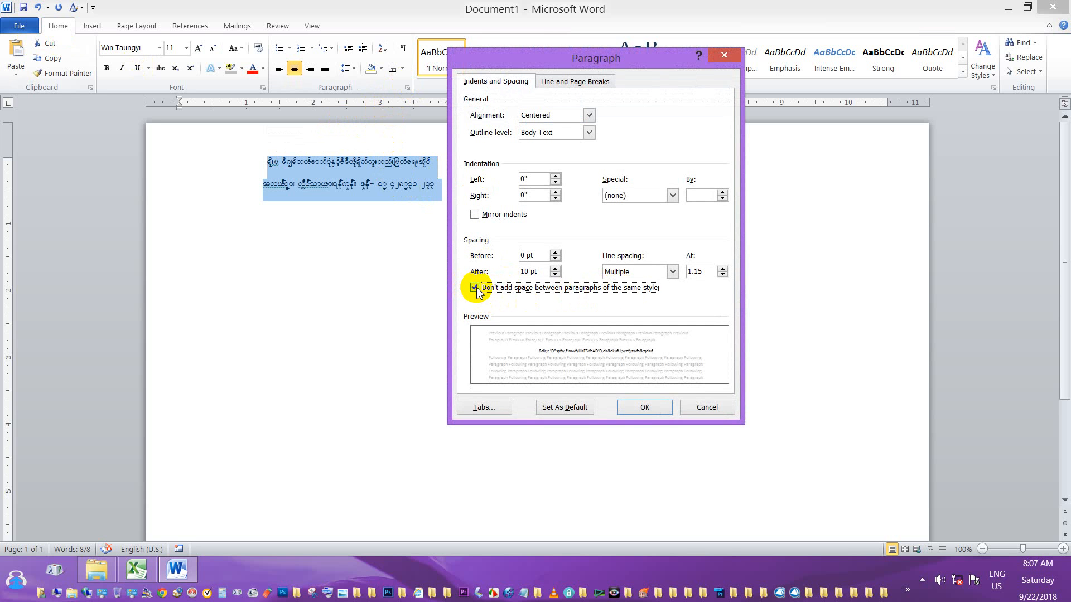
{"action": "left_click", "coordinate": [631, 407]}
Start a new empty line after the address line.
{"action": "left_click", "coordinate": [444, 187]}
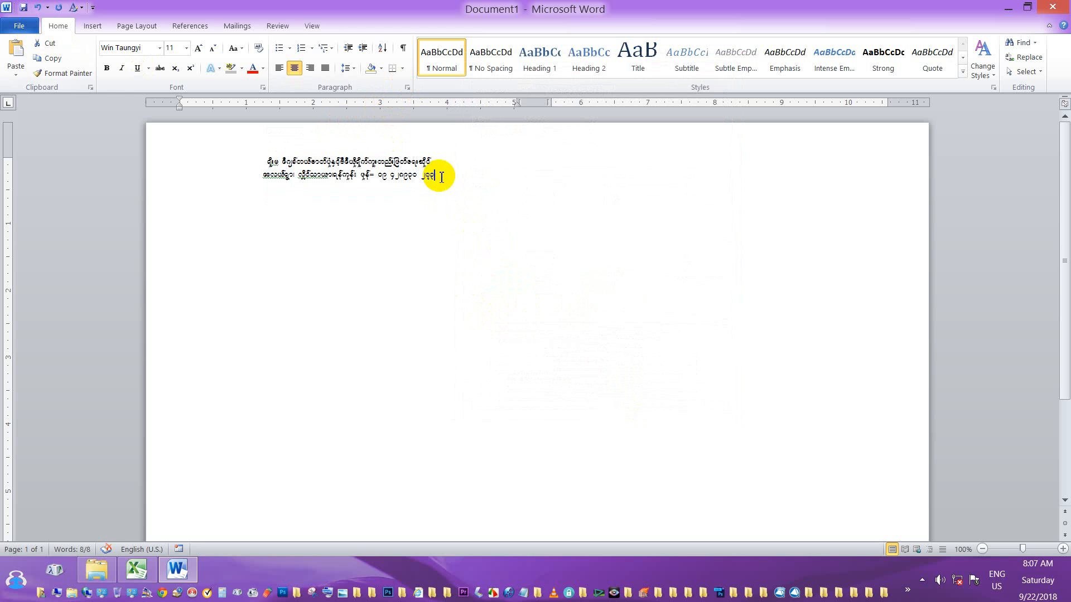
{"action": "left_click_drag", "start_coordinate": [266, 162], "coordinate": [445, 194]}
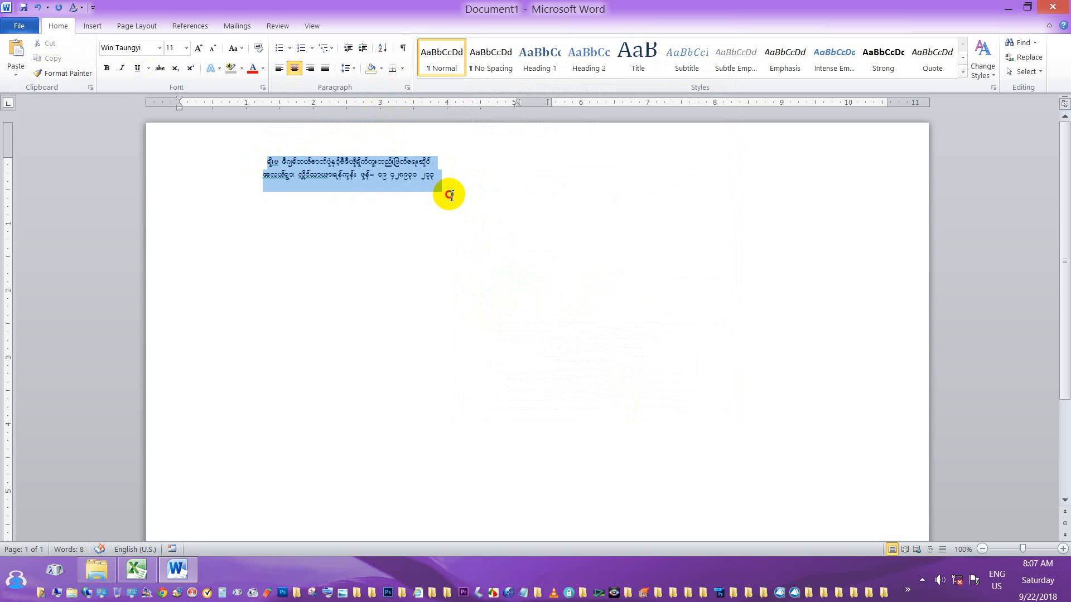
{"action": "left_click", "coordinate": [450, 178]}
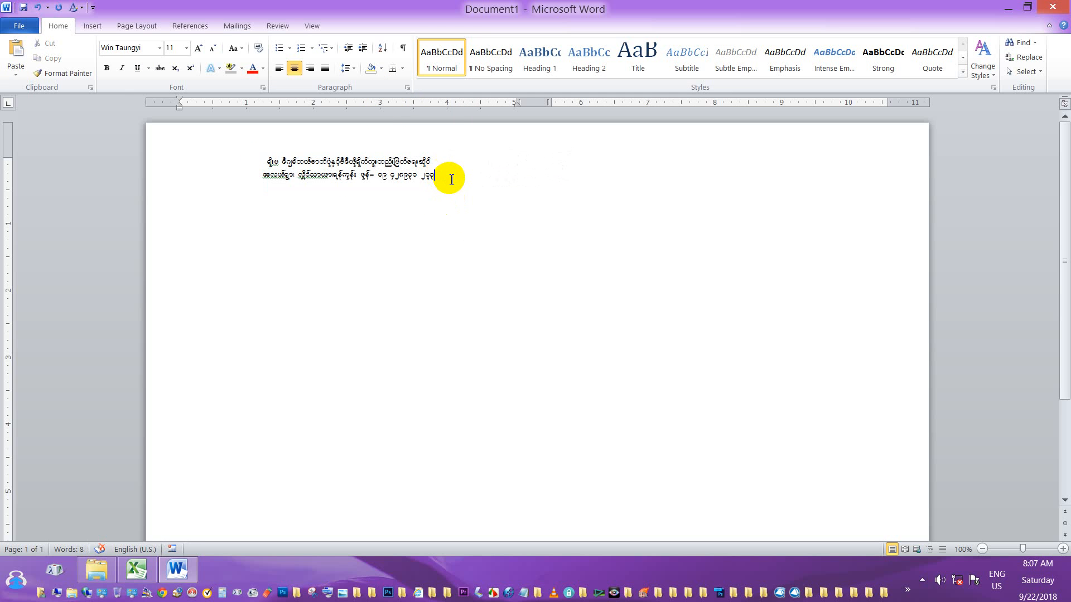
{"action": "key", "text": "Return"}
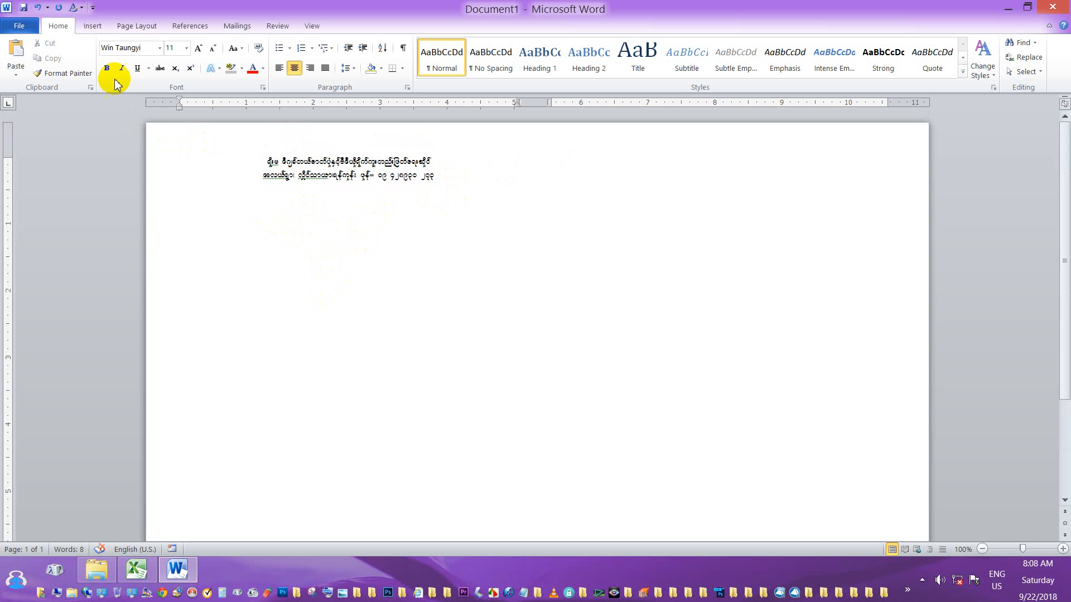
Draw a tall single-cell table box below the heading with Draw Table.
{"action": "left_click", "coordinate": [99, 27]}
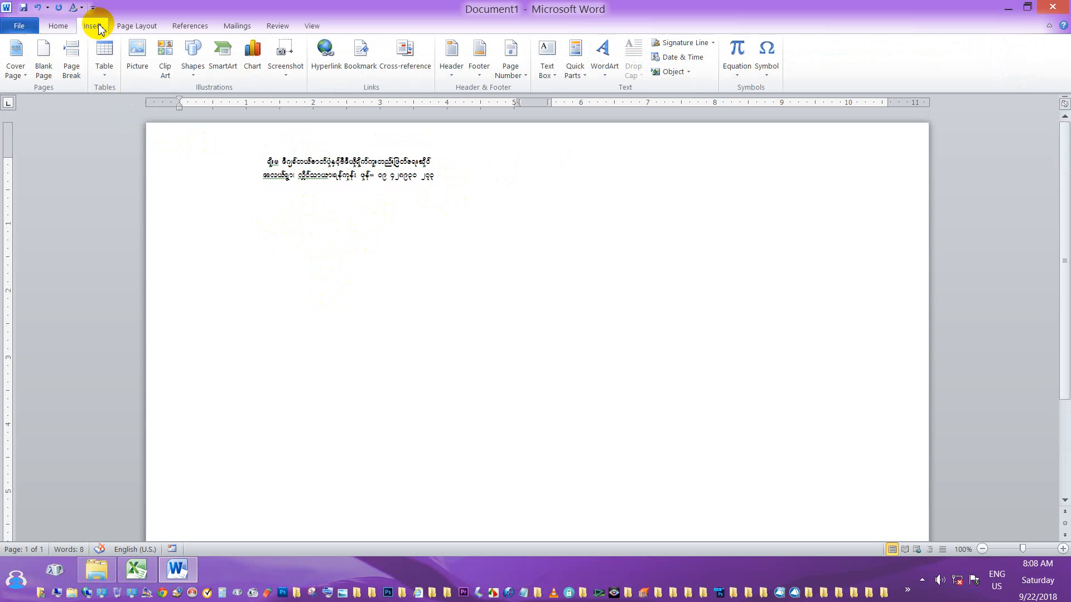
{"action": "left_click", "coordinate": [107, 79]}
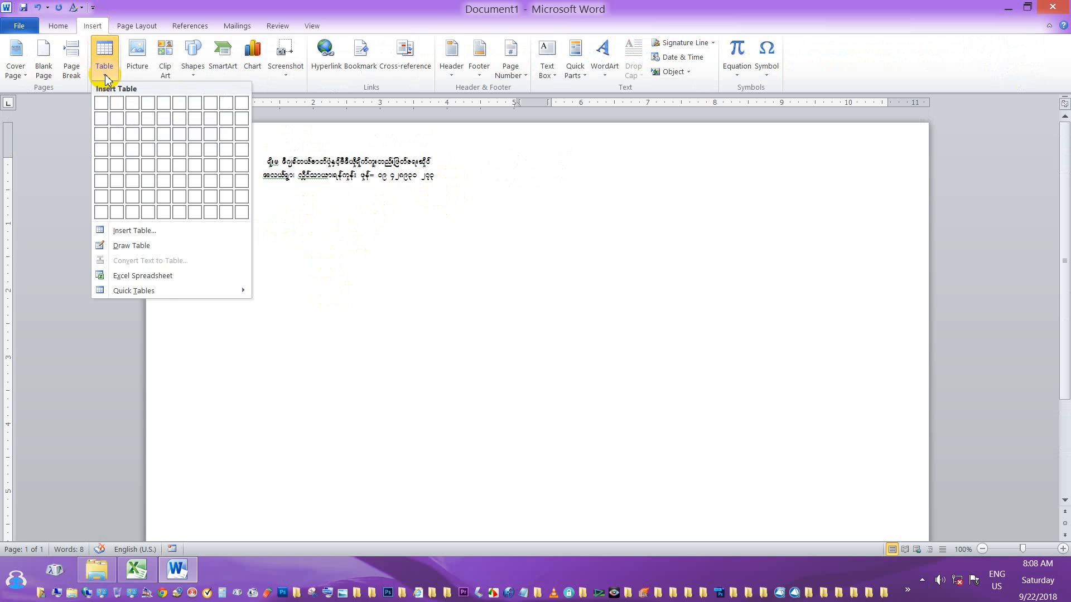
{"action": "left_click", "coordinate": [132, 248]}
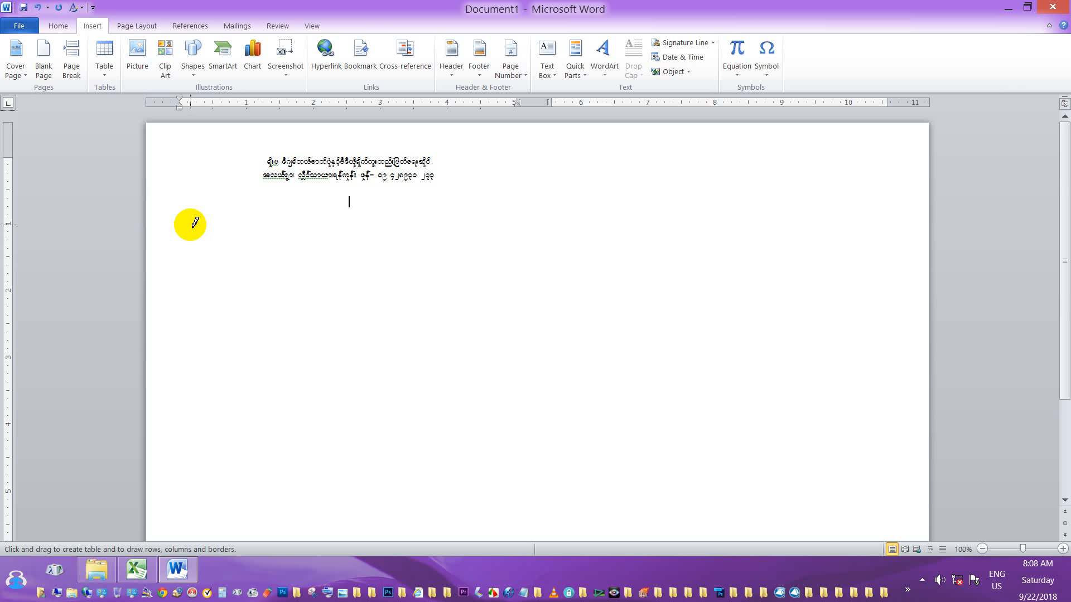
{"action": "mouse_move", "coordinate": [191, 225]}
{"action": "left_mouse_down"}
{"action": "mouse_move", "coordinate": [490, 262]}
{"action": "mouse_move", "coordinate": [478, 469]}
{"action": "mouse_move", "coordinate": [487, 516]}
{"action": "mouse_move", "coordinate": [493, 478]}
{"action": "left_mouse_up"}
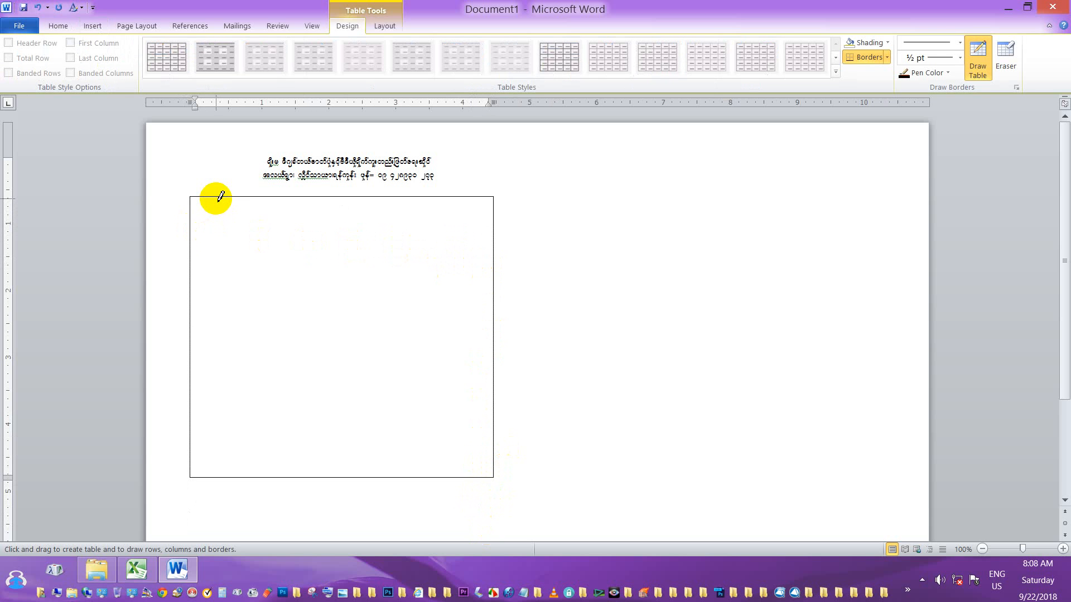
Rule off a narrow left column, a short top row and a bottom row.
{"action": "left_click_drag", "start_coordinate": [217, 200], "coordinate": [220, 442]}
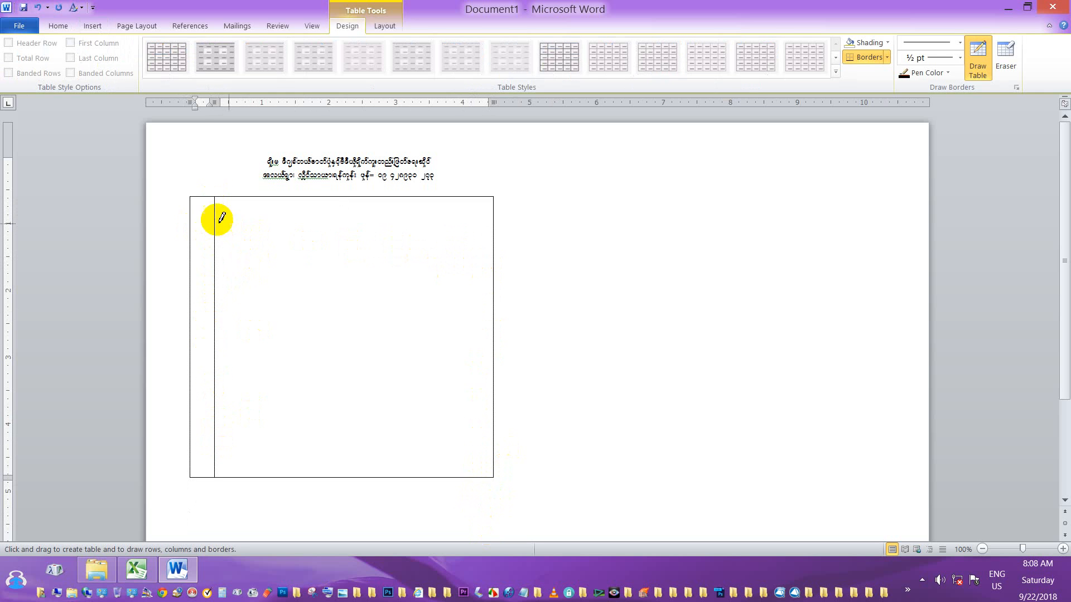
{"action": "left_click_drag", "start_coordinate": [196, 216], "coordinate": [335, 217]}
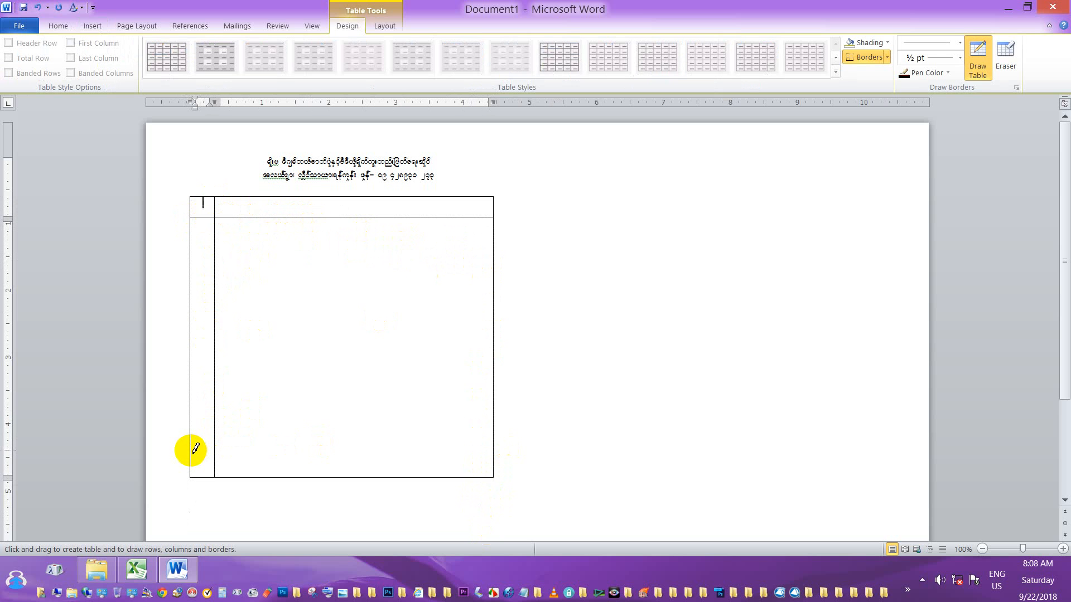
{"action": "left_click_drag", "start_coordinate": [194, 451], "coordinate": [312, 450]}
{"action": "scroll", "coordinate": [394, 375], "scroll_direction": "down", "scroll_amount": 4}
{"action": "scroll", "coordinate": [394, 373], "scroll_direction": "up", "scroll_amount": 4}
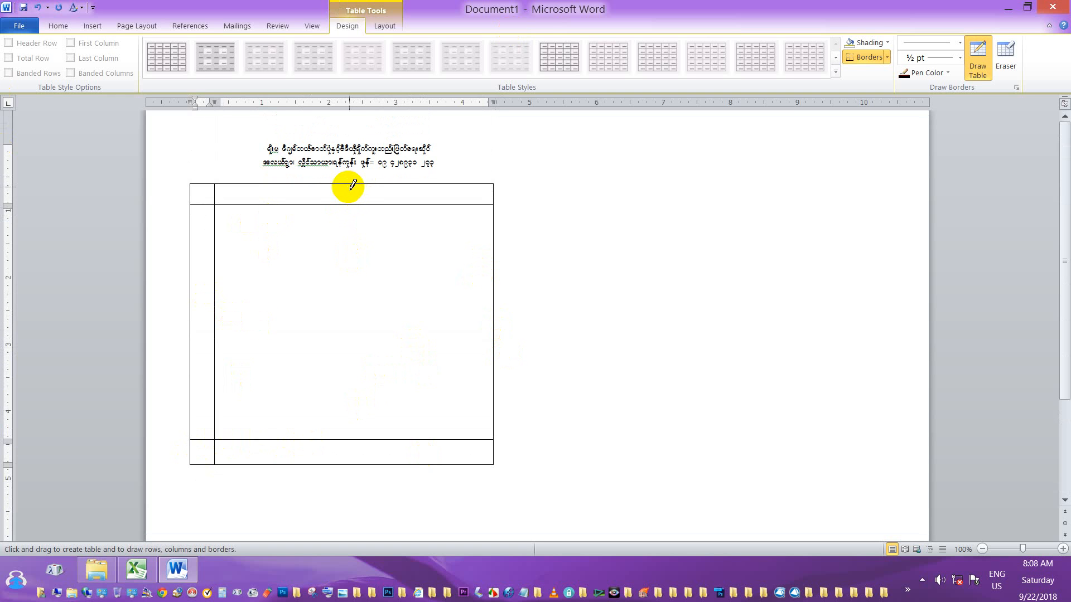
Add three more column borders, extending them through the bottom row, then stop drawing.
{"action": "mouse_move", "coordinate": [352, 183]}
{"action": "left_mouse_down"}
{"action": "mouse_move", "coordinate": [361, 459]}
{"action": "mouse_move", "coordinate": [355, 437]}
{"action": "left_mouse_up"}
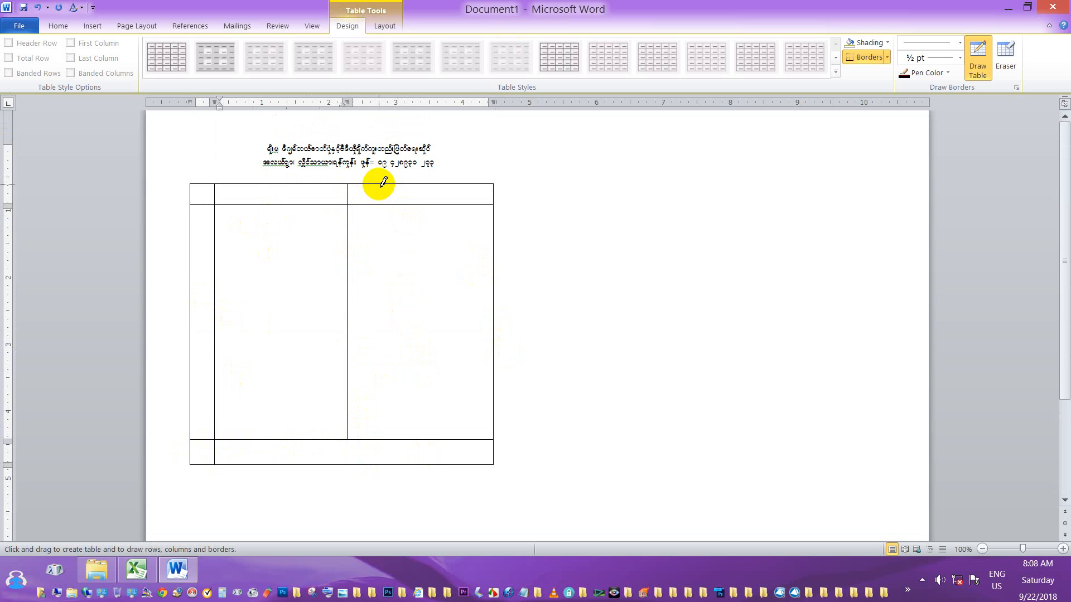
{"action": "left_click_drag", "start_coordinate": [383, 184], "coordinate": [379, 438]}
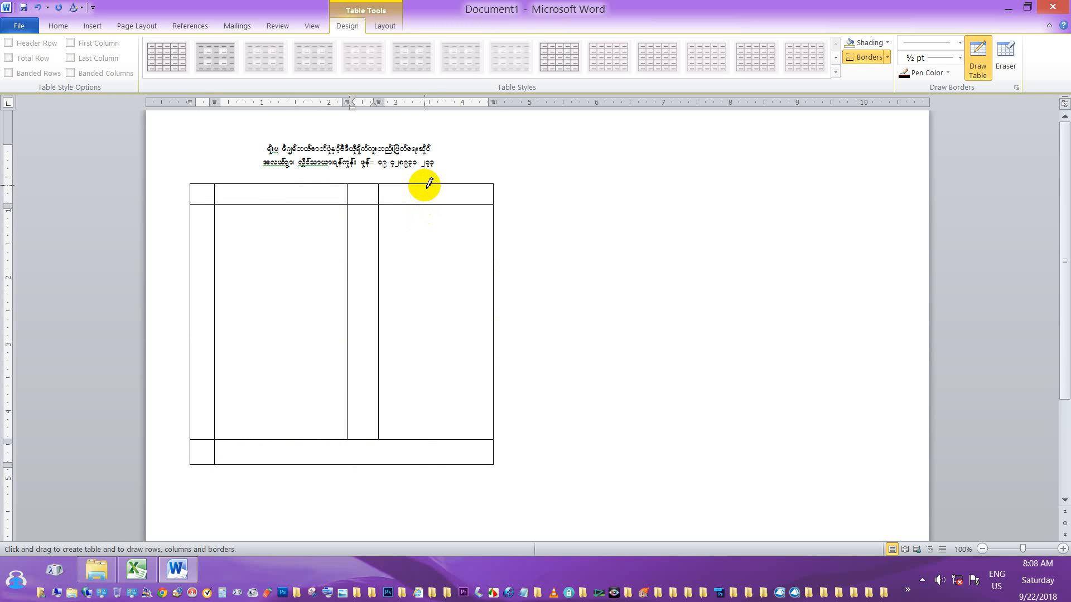
{"action": "left_click_drag", "start_coordinate": [427, 184], "coordinate": [423, 333]}
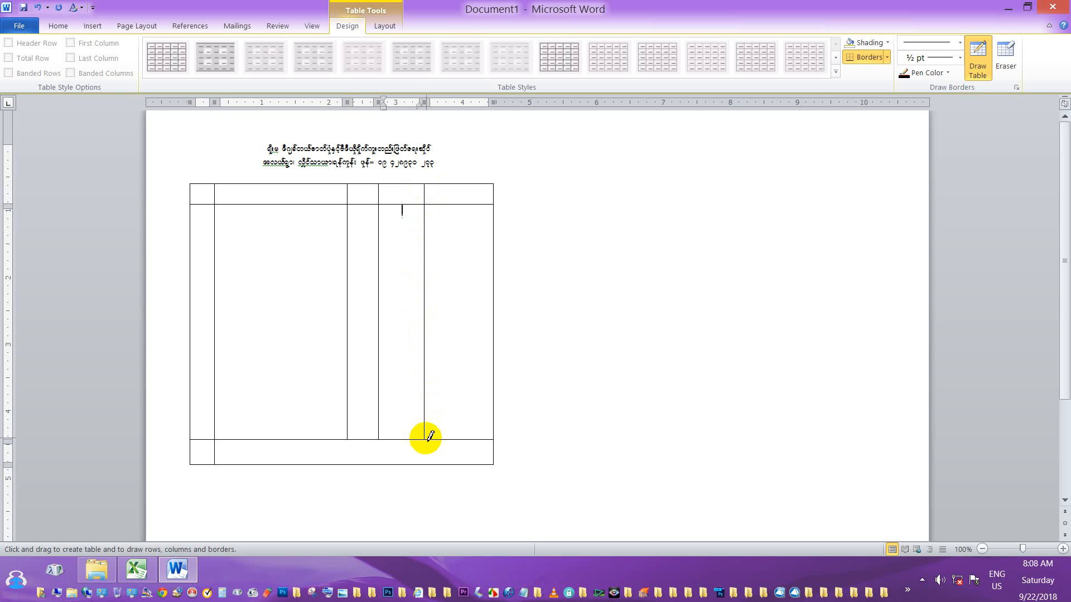
{"action": "left_click_drag", "start_coordinate": [425, 437], "coordinate": [425, 464]}
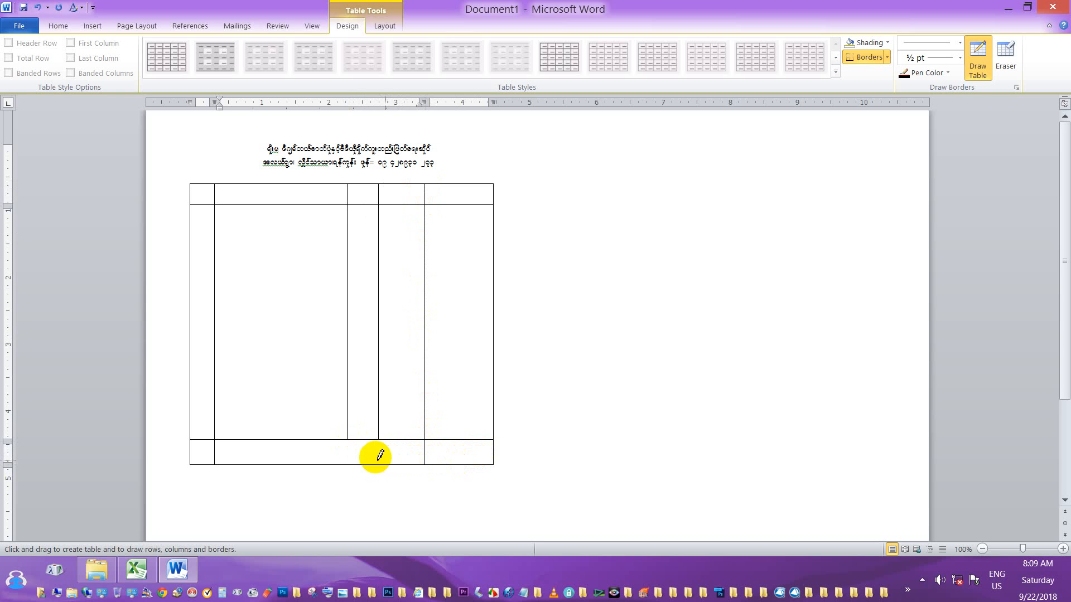
{"action": "left_click_drag", "start_coordinate": [348, 440], "coordinate": [346, 467]}
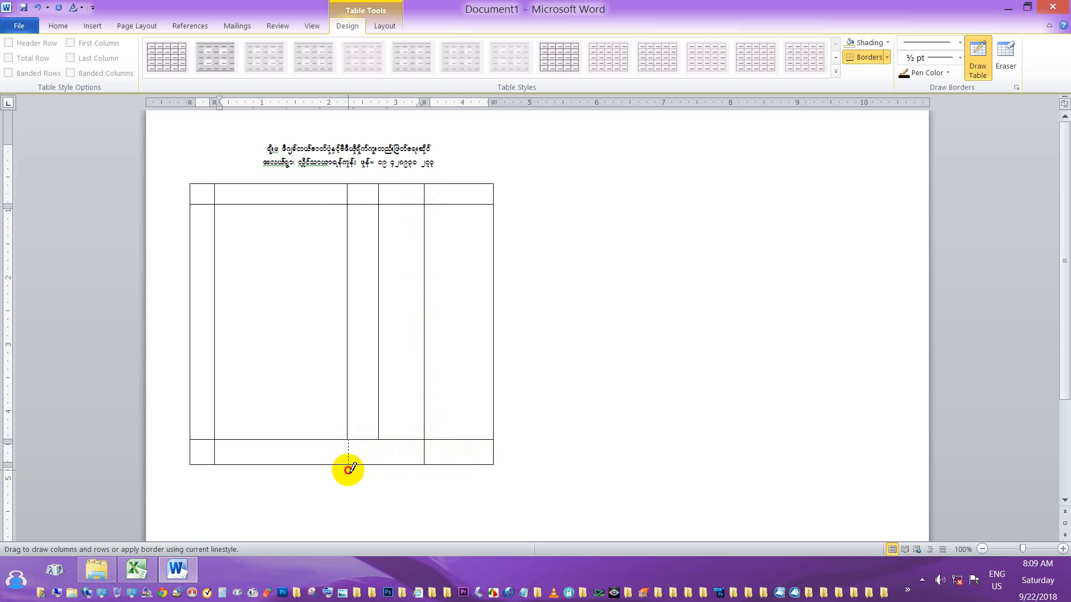
{"action": "scroll", "coordinate": [363, 435], "scroll_direction": "down", "scroll_amount": 3}
{"action": "scroll", "coordinate": [379, 410], "scroll_direction": "down", "scroll_amount": 1}
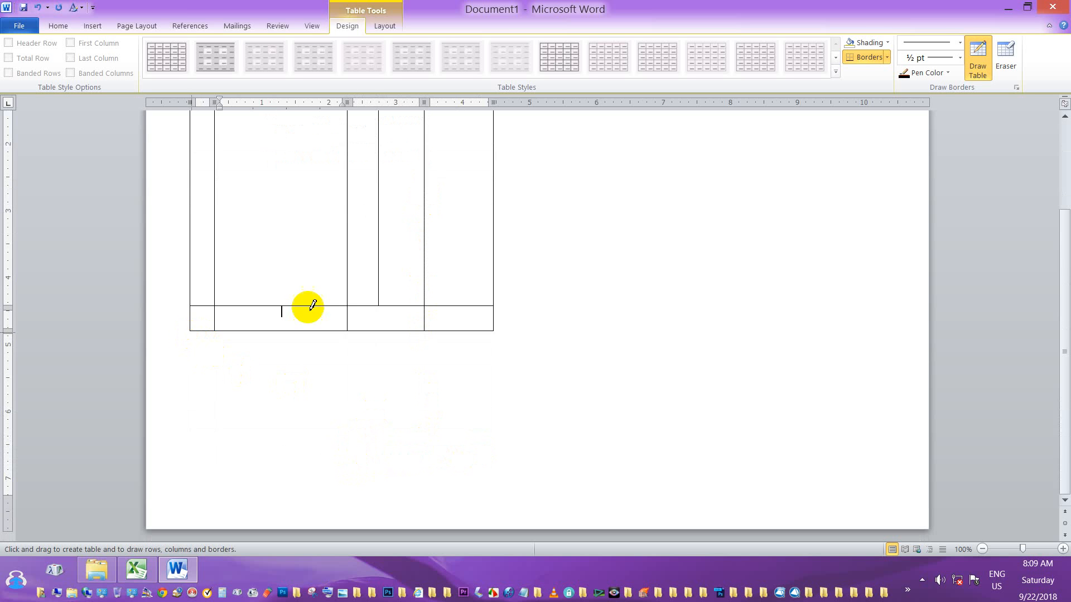
{"action": "left_click", "coordinate": [504, 322]}
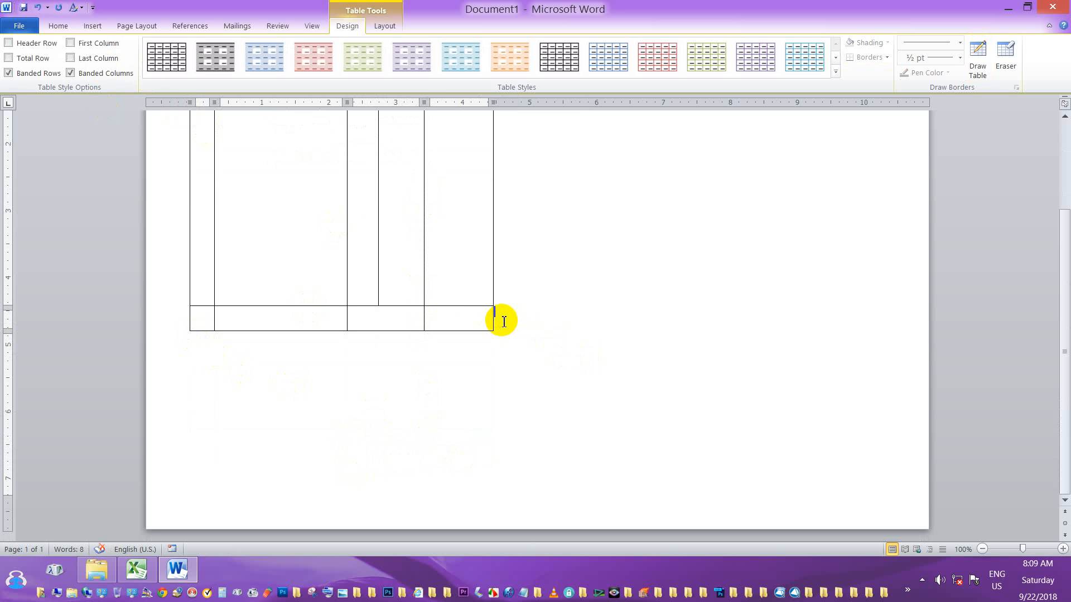
Append two four-cell rows, leaving three short rows under the tall middle section.
{"action": "key", "text": "Tab"}
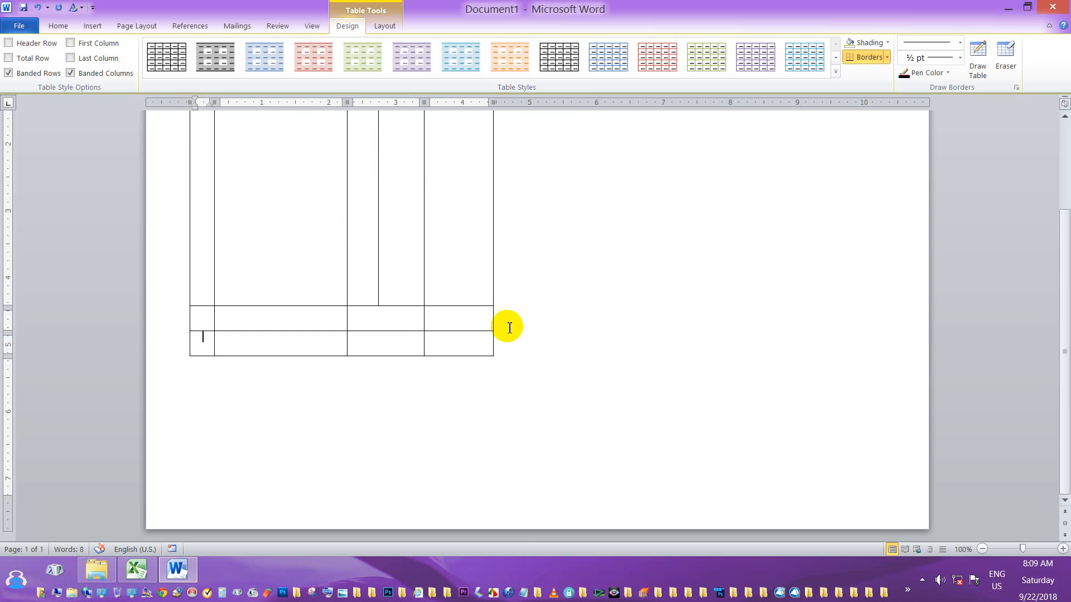
{"action": "left_click", "coordinate": [505, 337]}
{"action": "key", "text": "Return"}
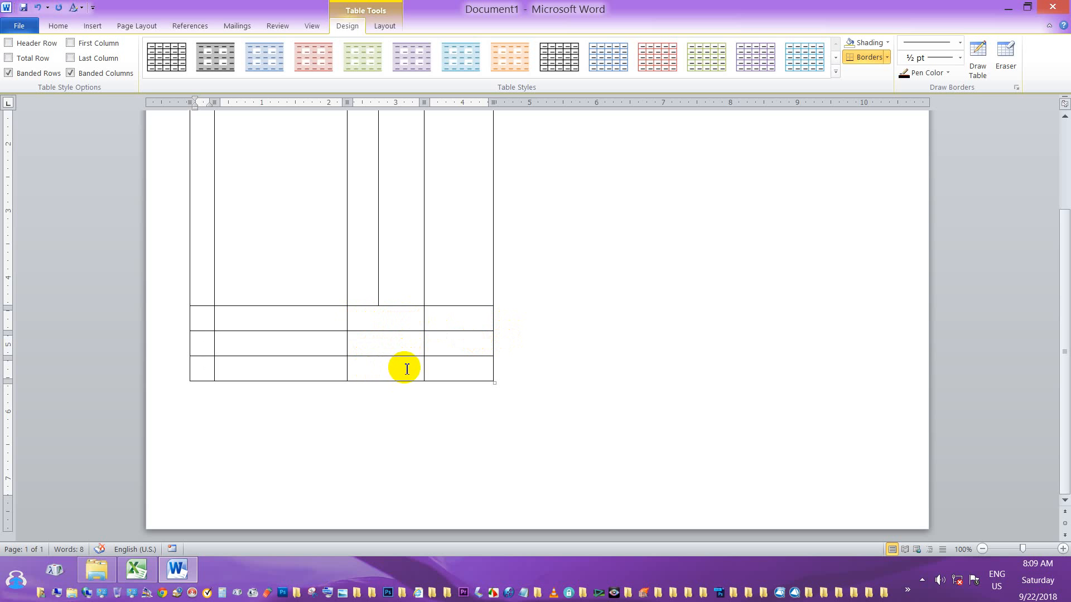
{"action": "scroll", "coordinate": [418, 352], "scroll_direction": "up", "scroll_amount": 1}
{"action": "scroll", "coordinate": [418, 352], "scroll_direction": "up", "scroll_amount": 3}
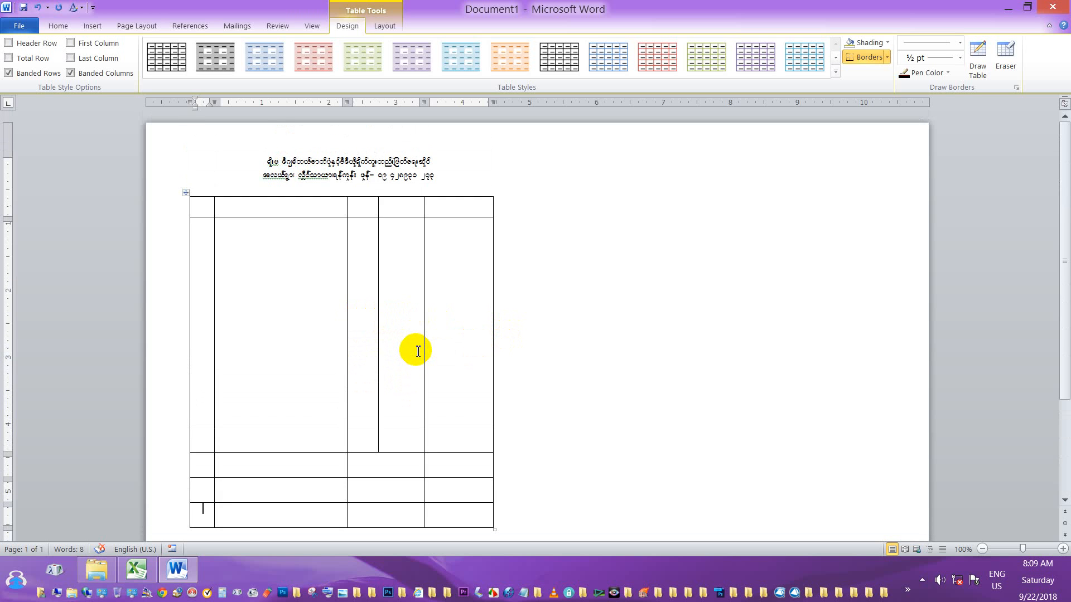
{"action": "scroll", "coordinate": [417, 351], "scroll_direction": "down", "scroll_amount": 4}
{"action": "scroll", "coordinate": [249, 246], "scroll_direction": "up", "scroll_amount": 4}
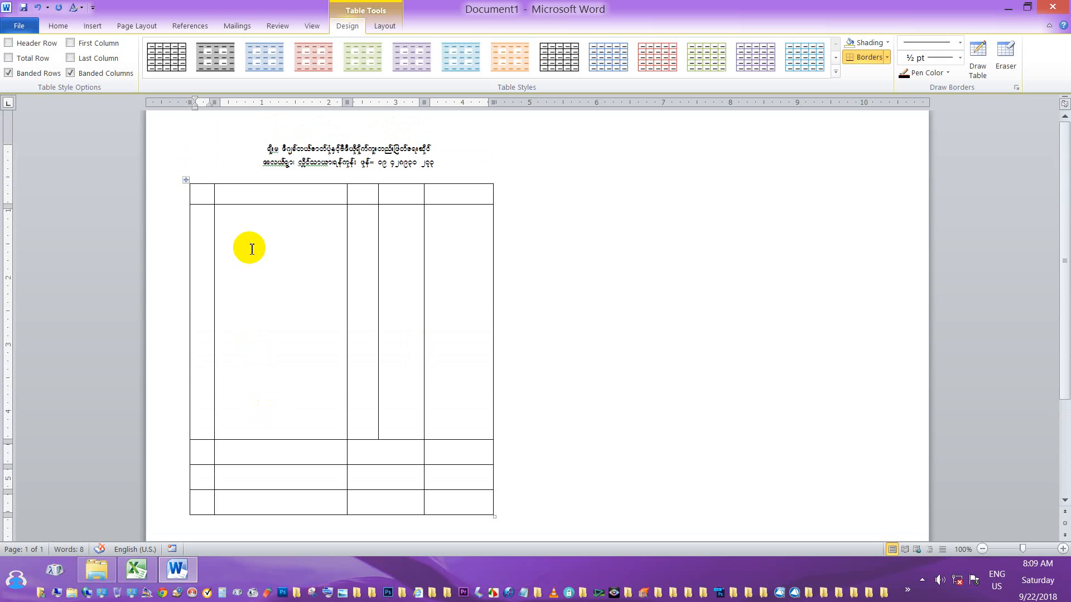
{"action": "scroll", "coordinate": [411, 411], "scroll_direction": "down", "scroll_amount": 4}
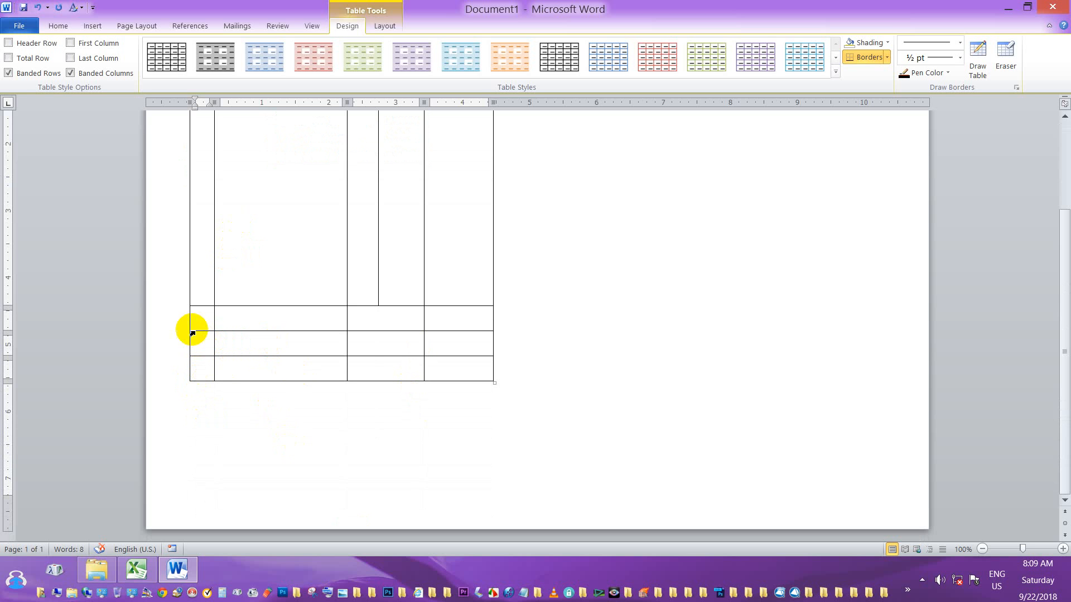
Erase the left cells of the table's three bottom rows, leaving two right-hand cells in each.
{"action": "left_click", "coordinate": [1004, 60]}
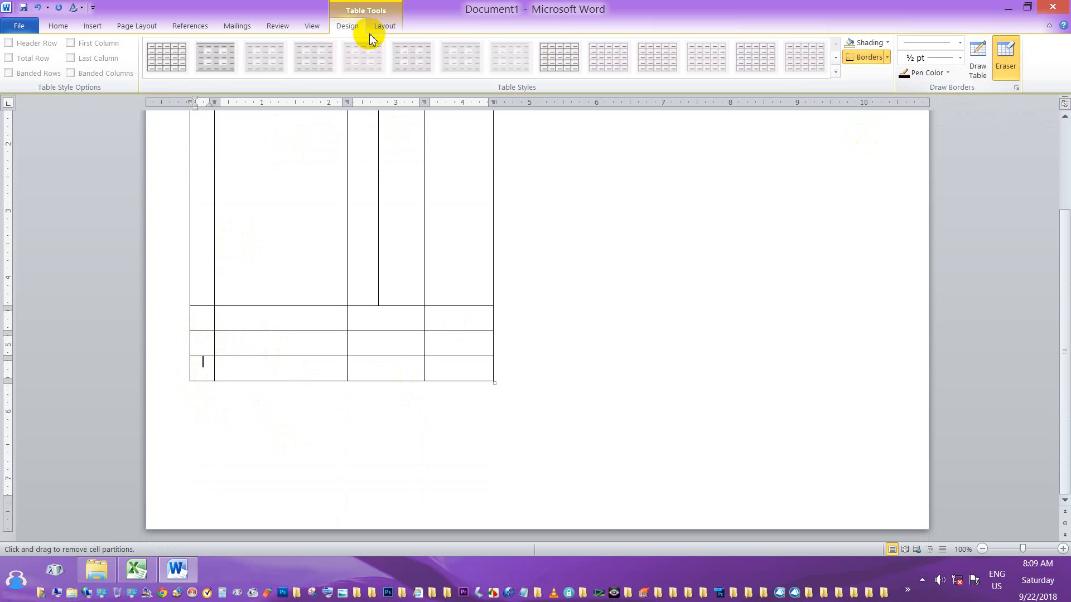
{"action": "left_click", "coordinate": [1011, 78]}
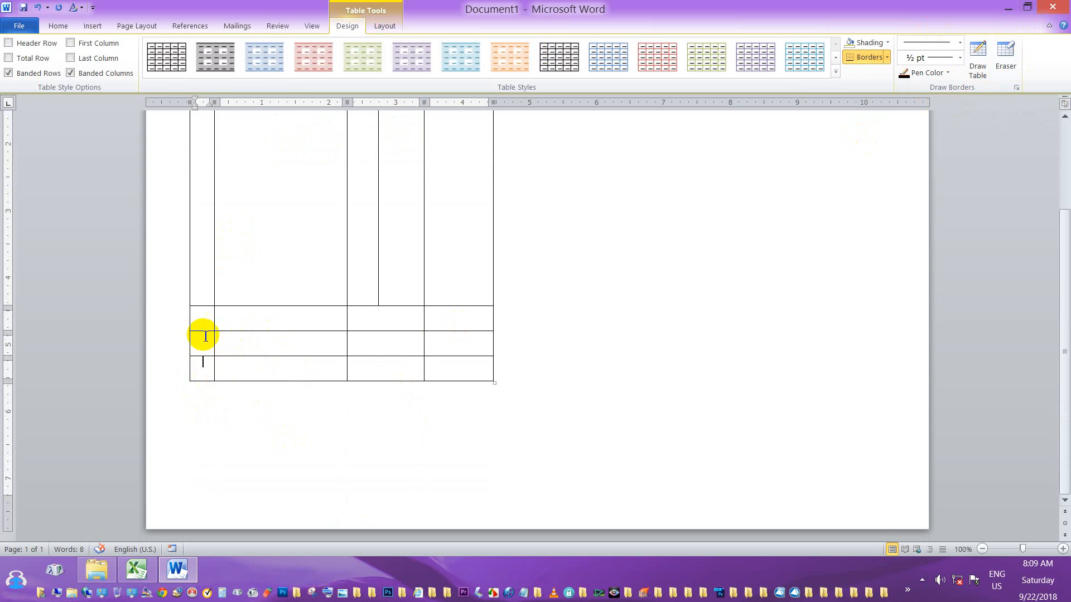
{"action": "left_click", "coordinate": [1006, 55]}
{"action": "mouse_move", "coordinate": [183, 325]}
{"action": "left_mouse_down"}
{"action": "mouse_move", "coordinate": [283, 359]}
{"action": "mouse_move", "coordinate": [282, 390]}
{"action": "left_mouse_up"}
{"action": "scroll", "coordinate": [394, 313], "scroll_direction": "down", "scroll_amount": 2}
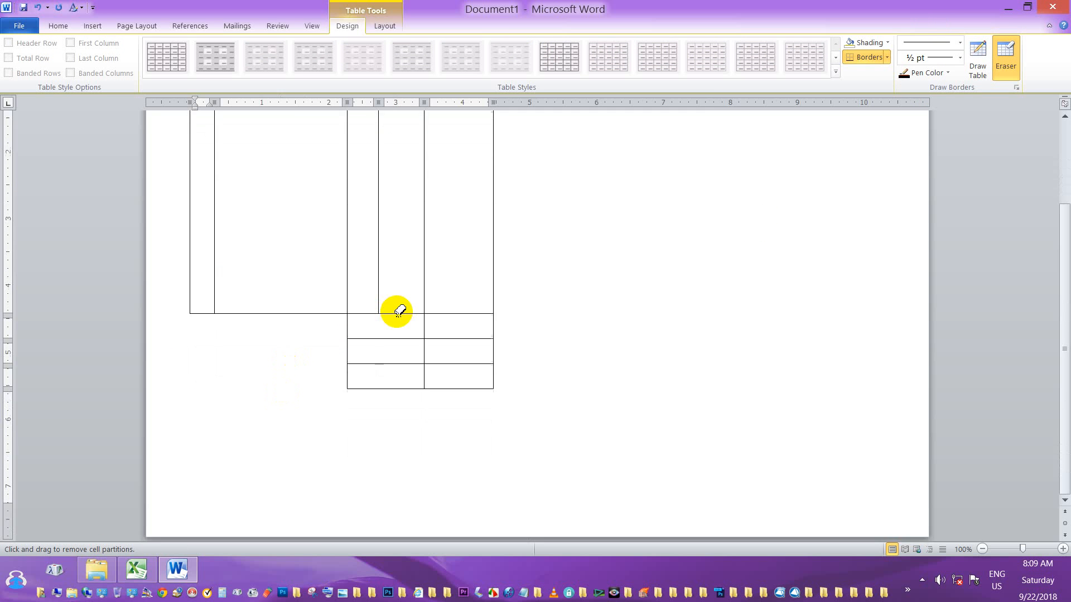
{"action": "scroll", "coordinate": [397, 310], "scroll_direction": "up", "scroll_amount": 3}
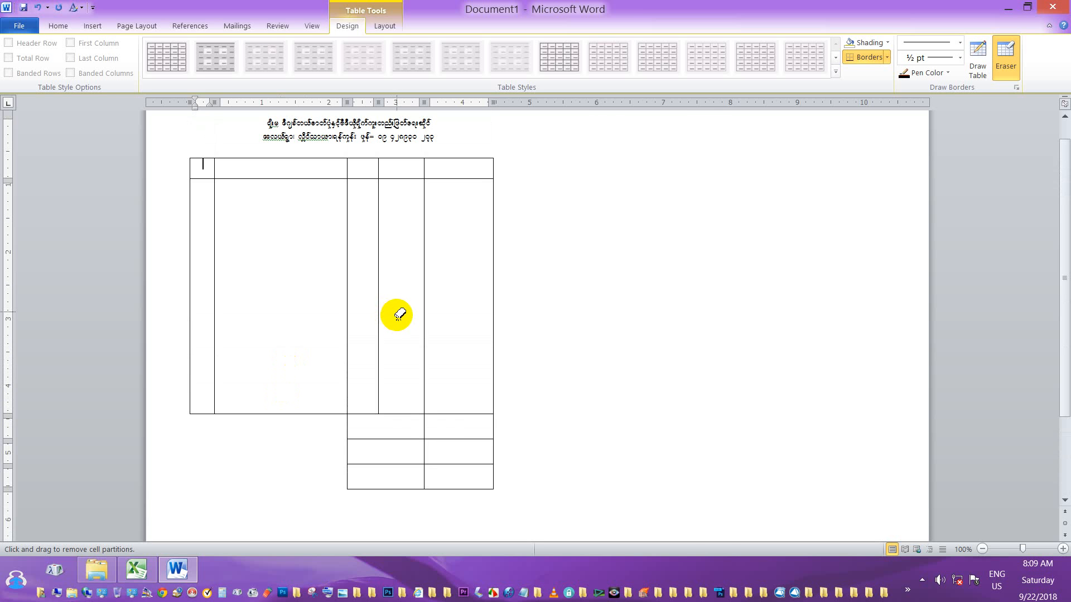
{"action": "scroll", "coordinate": [397, 315], "scroll_direction": "down", "scroll_amount": 3}
{"action": "scroll", "coordinate": [398, 316], "scroll_direction": "up", "scroll_amount": 3}
{"action": "scroll", "coordinate": [397, 318], "scroll_direction": "down", "scroll_amount": 3}
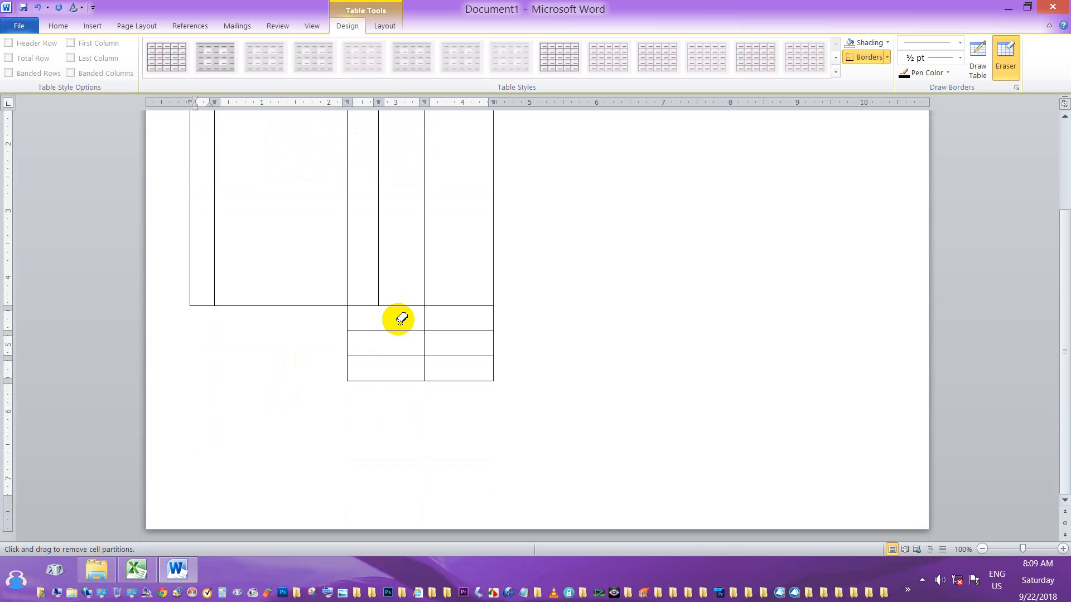
Type a left-aligned Myanmar sentence on the empty line below the tables.
{"action": "left_click", "coordinate": [60, 26]}
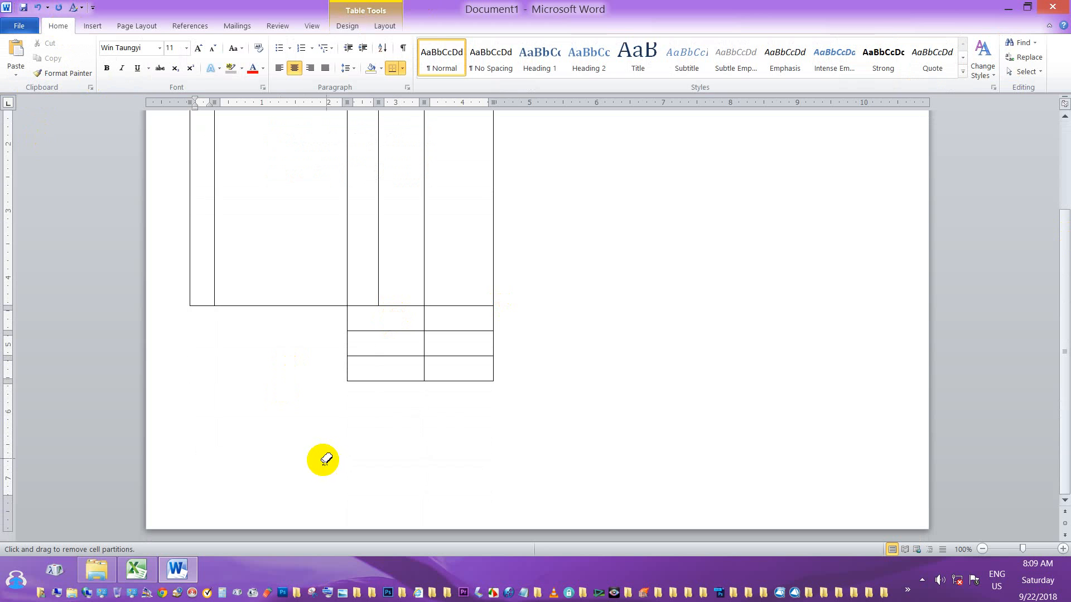
{"action": "double_click", "coordinate": [307, 460]}
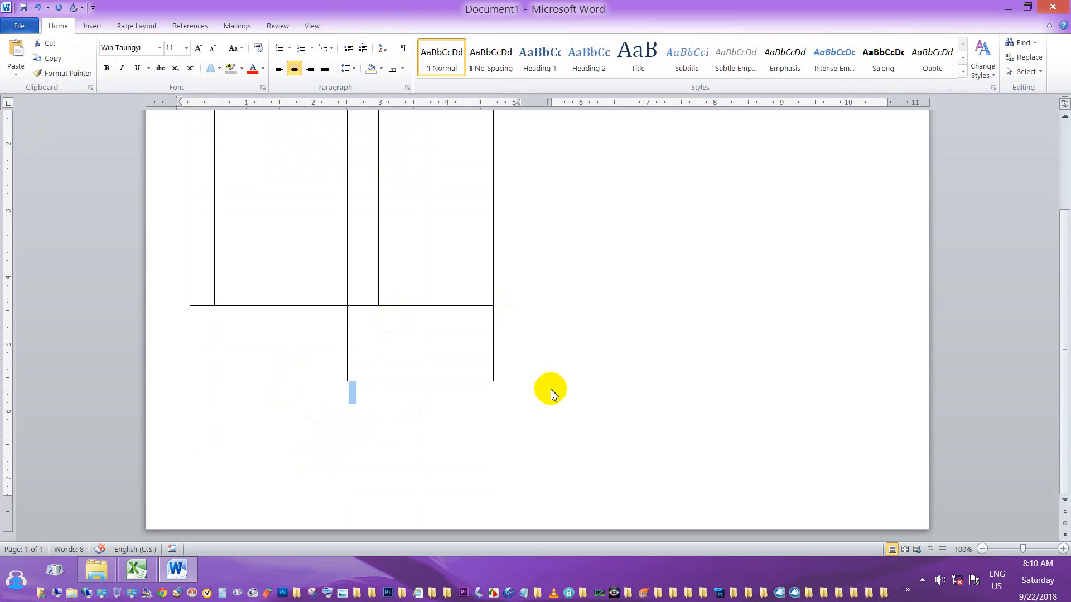
{"action": "left_click", "coordinate": [494, 363]}
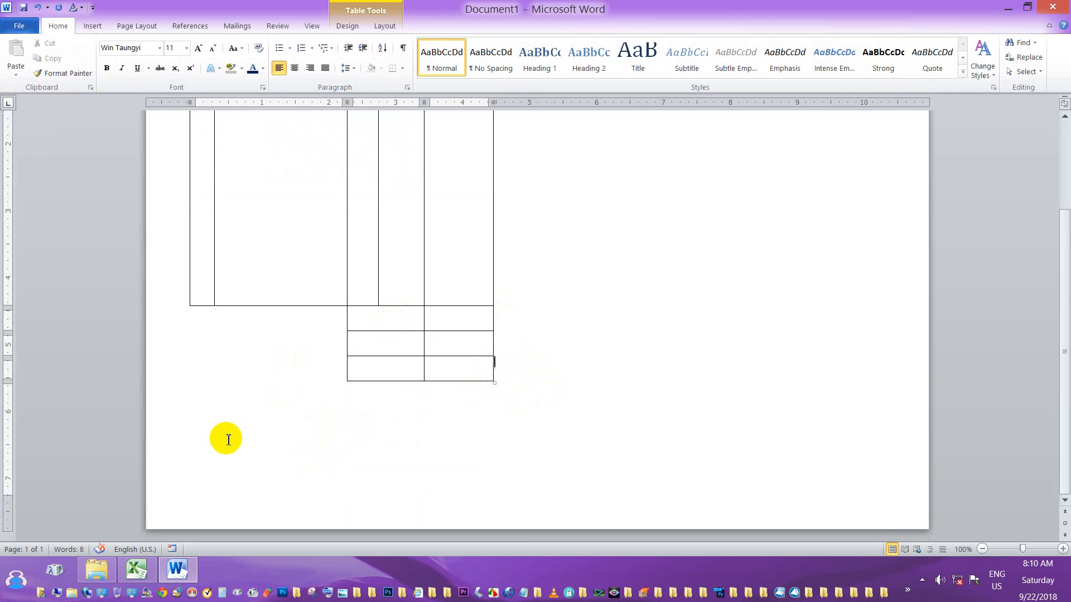
{"action": "double_click", "coordinate": [201, 433]}
{"action": "left_click", "coordinate": [201, 439]}
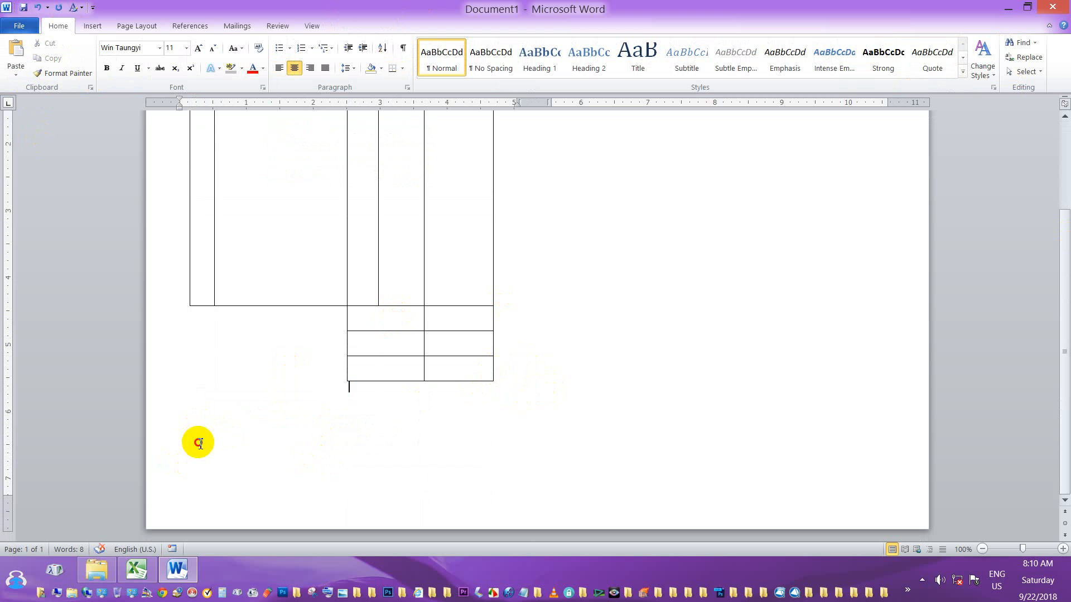
{"action": "double_click", "coordinate": [200, 444]}
{"action": "left_click", "coordinate": [359, 398]}
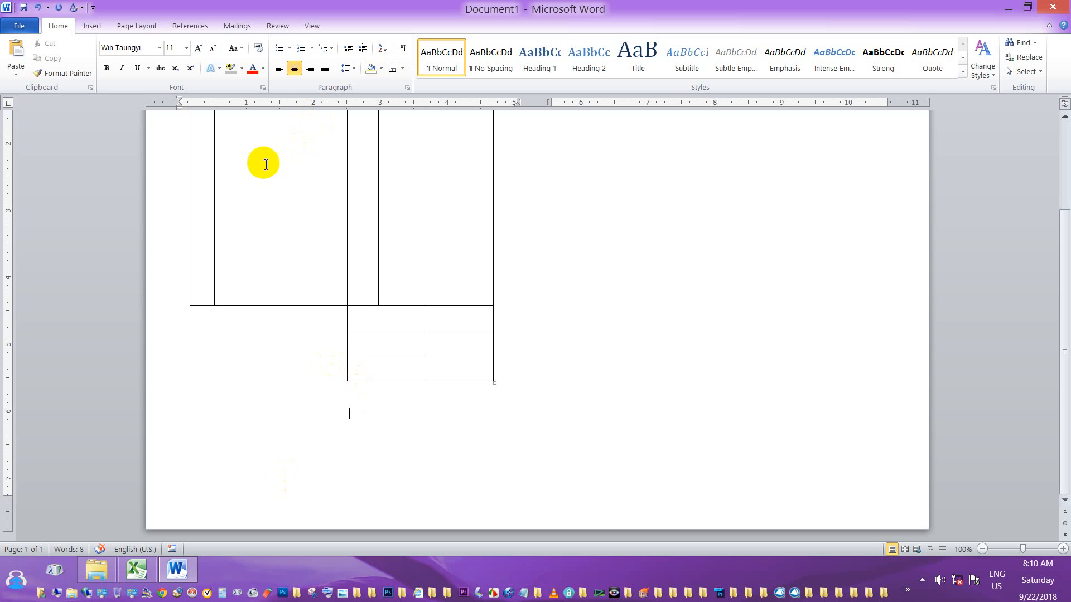
{"action": "left_click", "coordinate": [280, 69]}
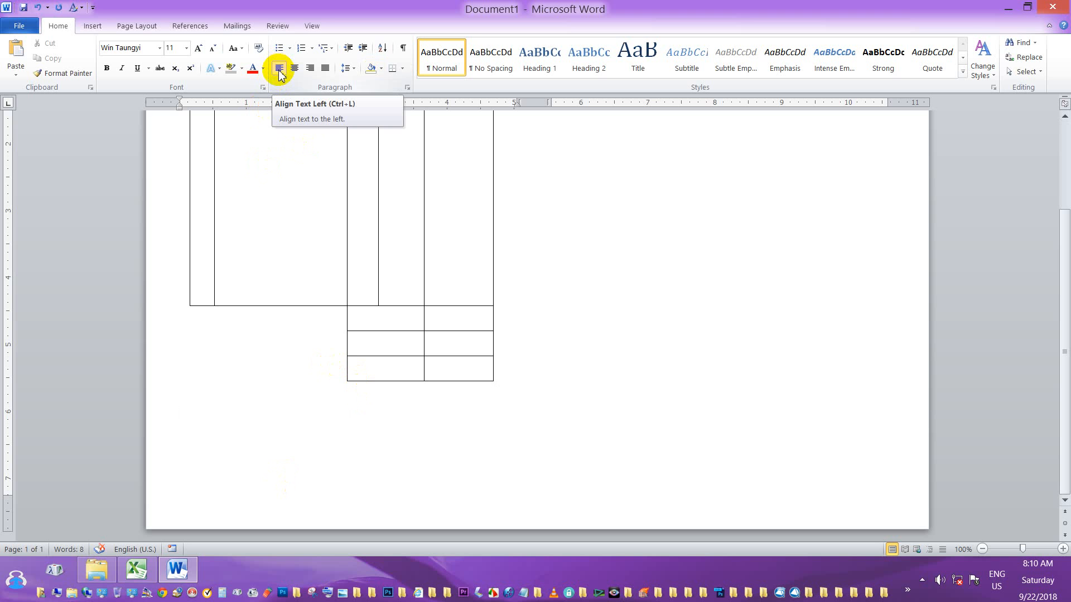
{"action": "type", "text": "x0,f"}
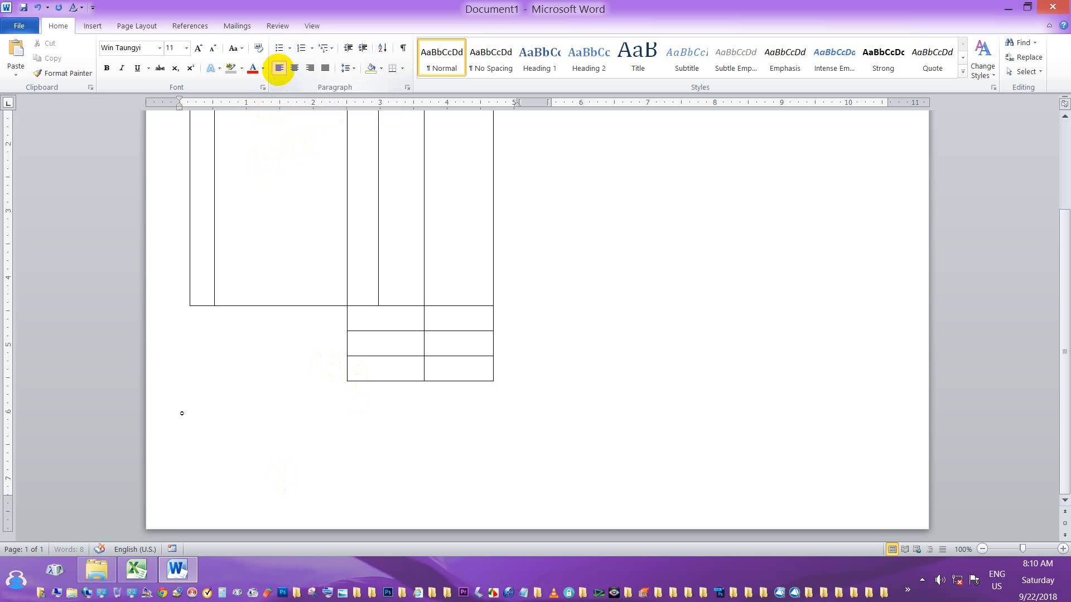
{"action": "type", "text": ",ltm;ay;wJh rDwfpm"}
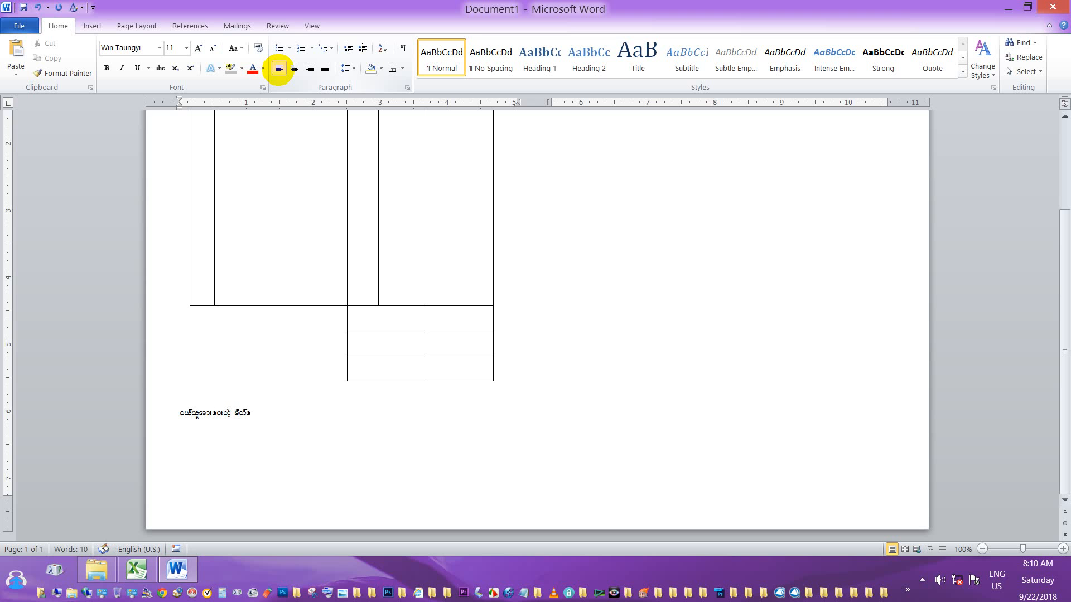
{"action": "key", "text": "BackSpace"}
{"action": "type", "text": "rdwfa"}
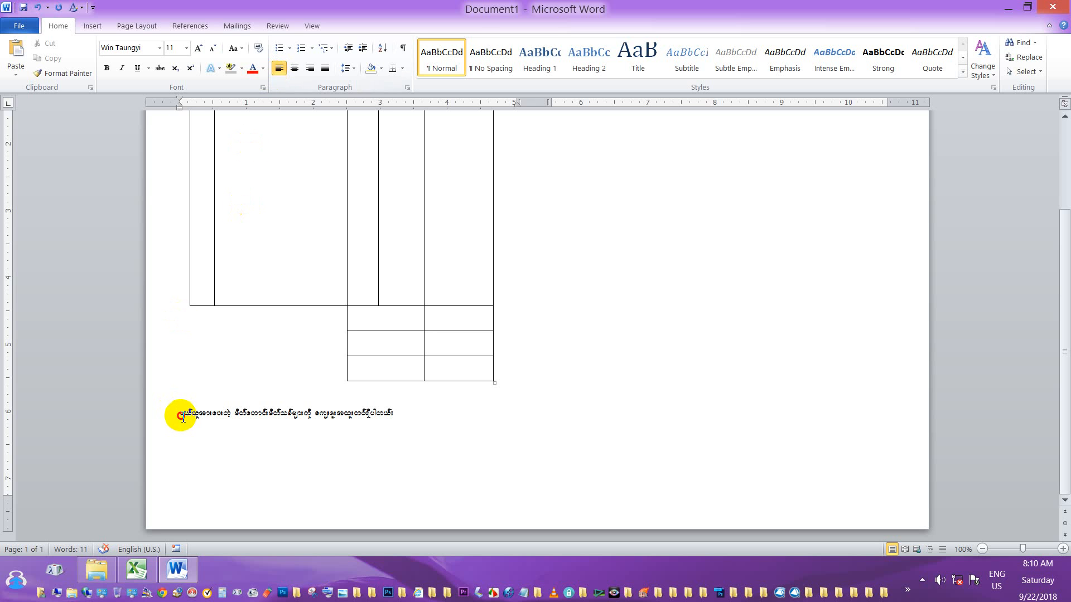
Enlarge the new Myanmar sentence to font size 16.
{"action": "left_click_drag", "start_coordinate": [178, 416], "coordinate": [400, 414]}
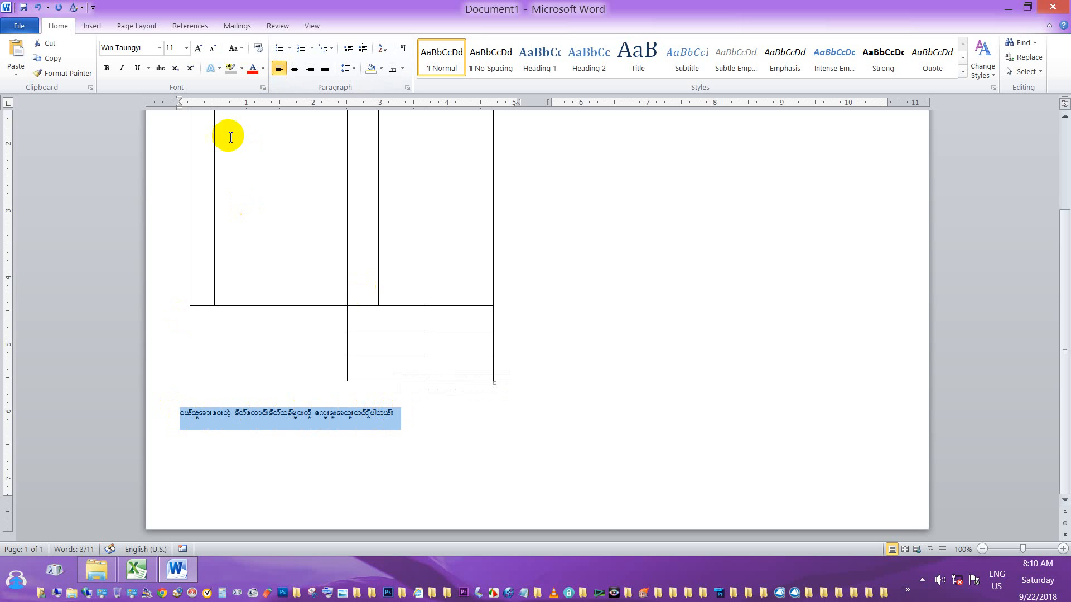
{"action": "left_click", "coordinate": [198, 49]}
{"action": "left_click", "coordinate": [198, 49]}
{"action": "left_click", "coordinate": [198, 49]}
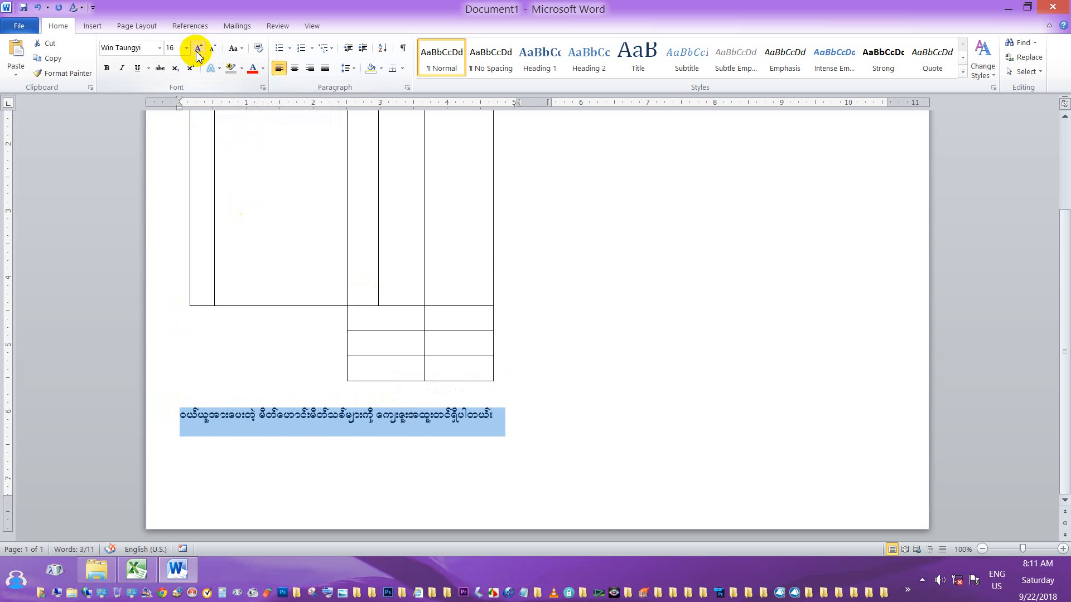
{"action": "left_click", "coordinate": [493, 421]}
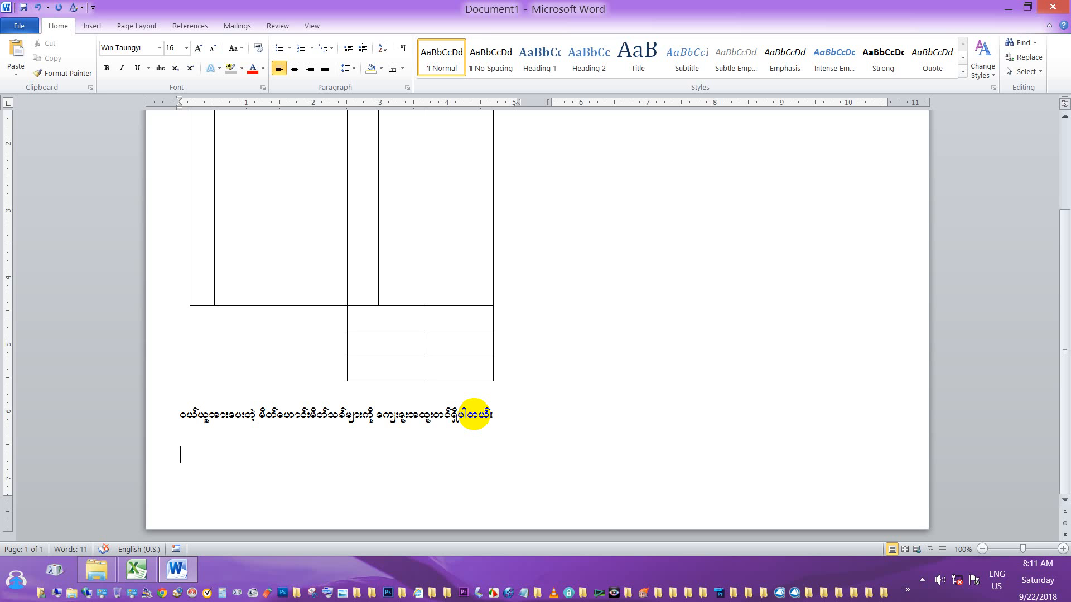
Type two underscore signature lines with the seller and buyer signature labels beneath them.
{"action": "type", "text": "_______"}
{"action": "type", "text": "__________________"}
{"action": "key", "text": "Return"}
{"action": "type", "text": "ေရာင"}
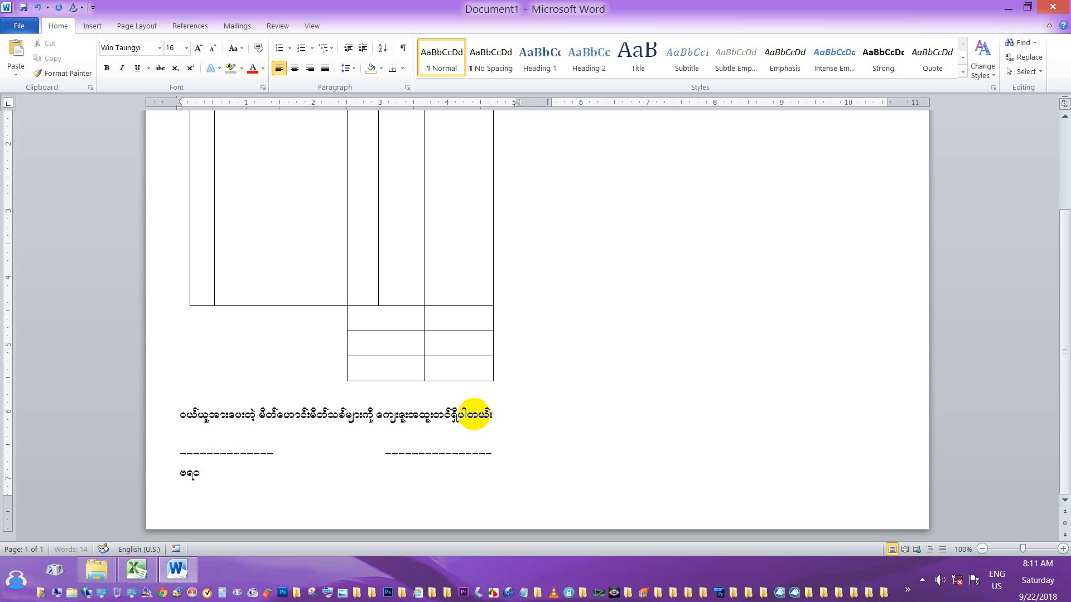
{"action": "key", "text": "BackSpace"}
{"action": "key", "text": "BackSpace"}
{"action": "key", "text": "BackSpace"}
{"action": "type", "text": "ရာင်းလသူ"}
{"action": "type", "text": "သူလက"}
{"action": "type", "text": "်မှတ်"}
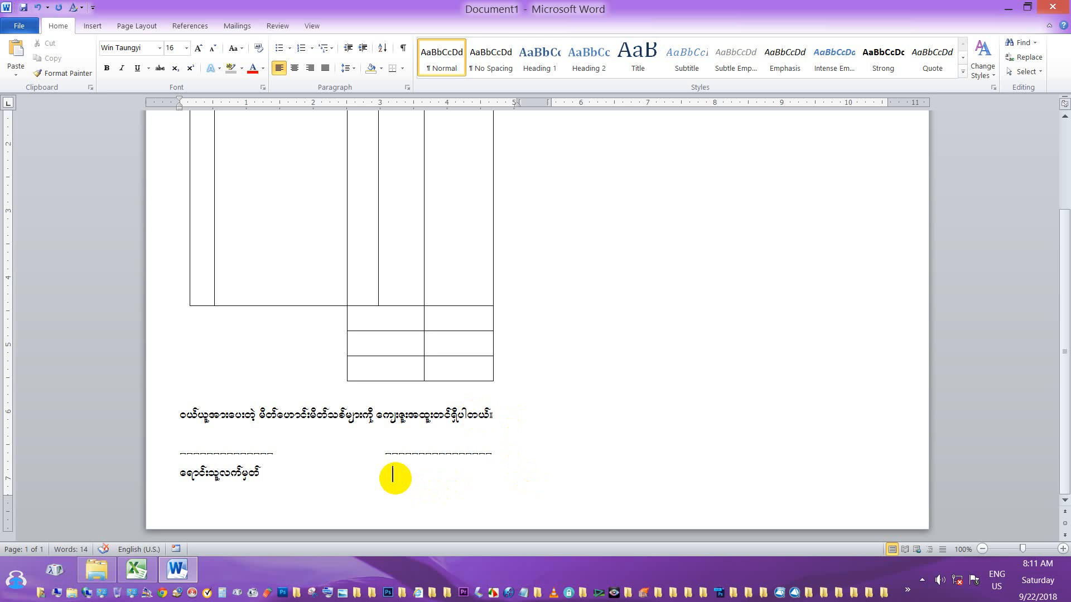
{"action": "type", "text": "ဝယ်ယူသူလက်"}
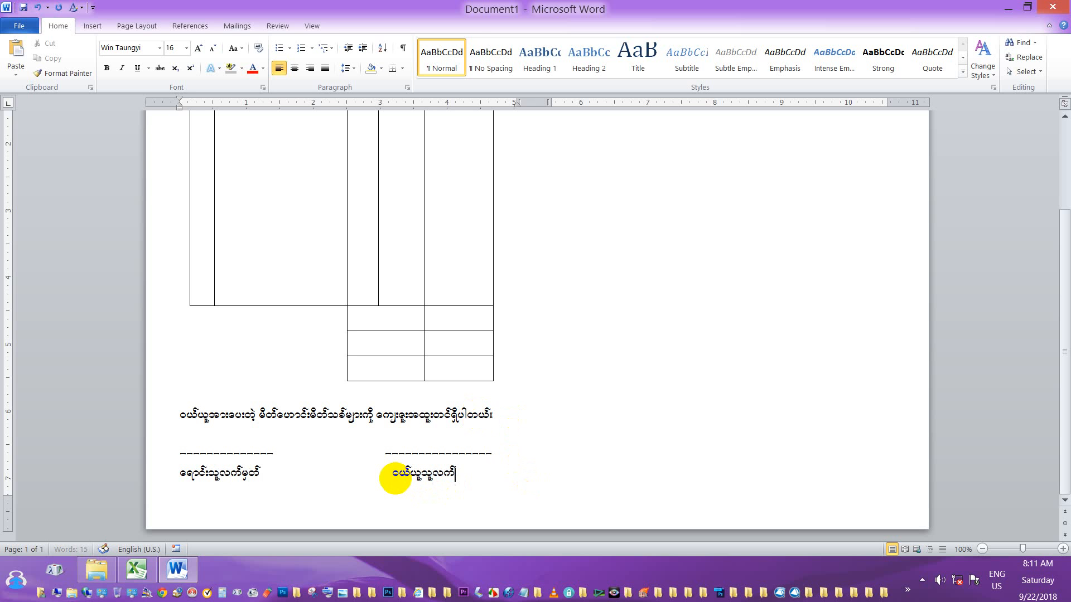
{"action": "type", "text": "မှတ်"}
{"action": "scroll", "coordinate": [369, 395], "scroll_direction": "up", "scroll_amount": 3}
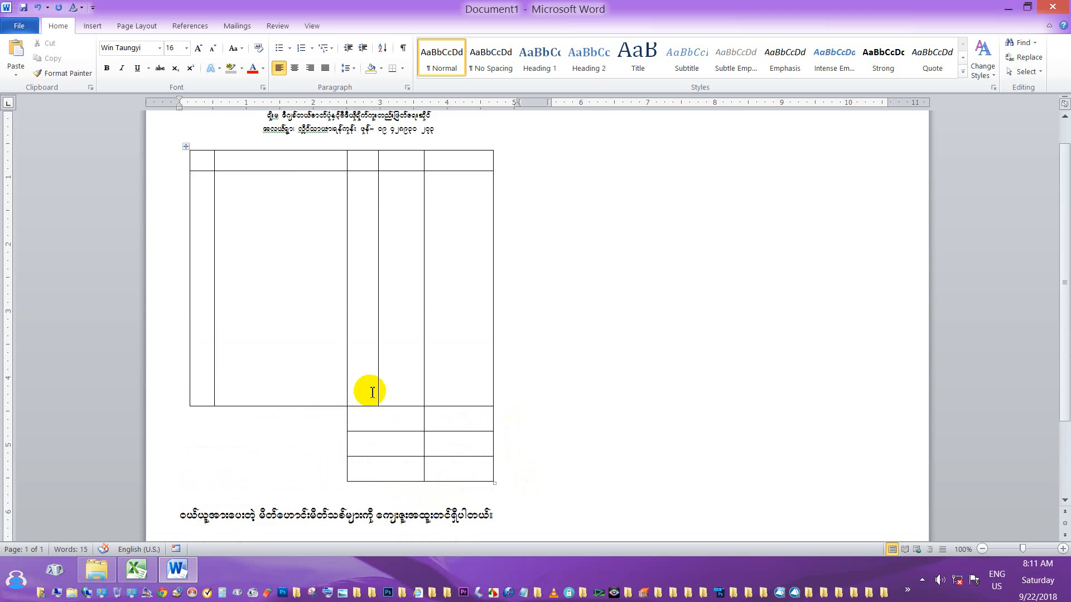
Type the number, item and rate headings into the first header cells of the left table.
{"action": "scroll", "coordinate": [369, 395], "scroll_direction": "up", "scroll_amount": 1}
{"action": "left_click", "coordinate": [204, 194]}
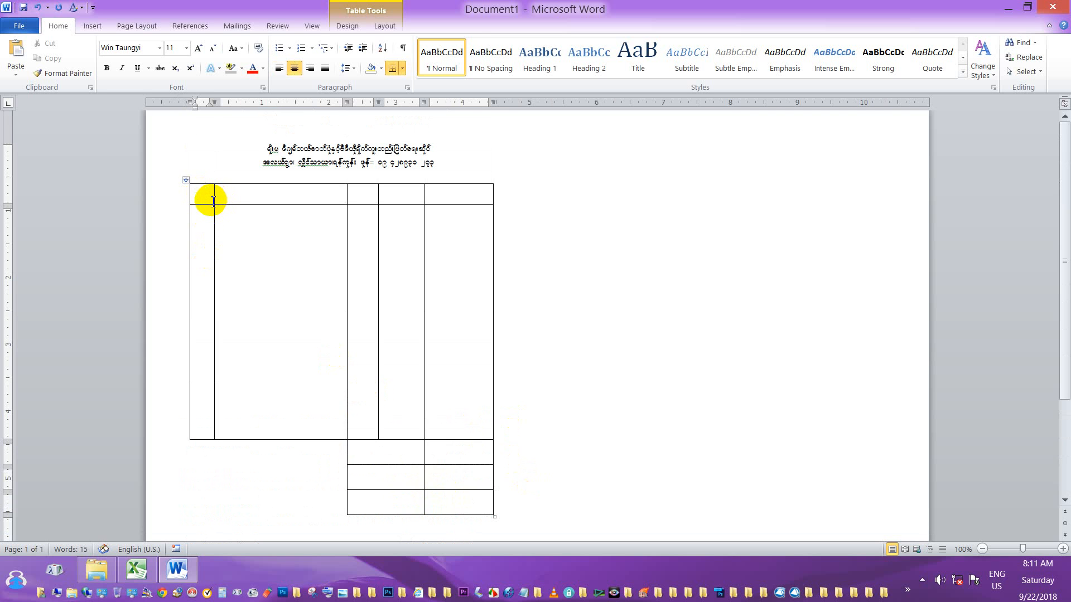
{"action": "type", "text": "ဦ"}
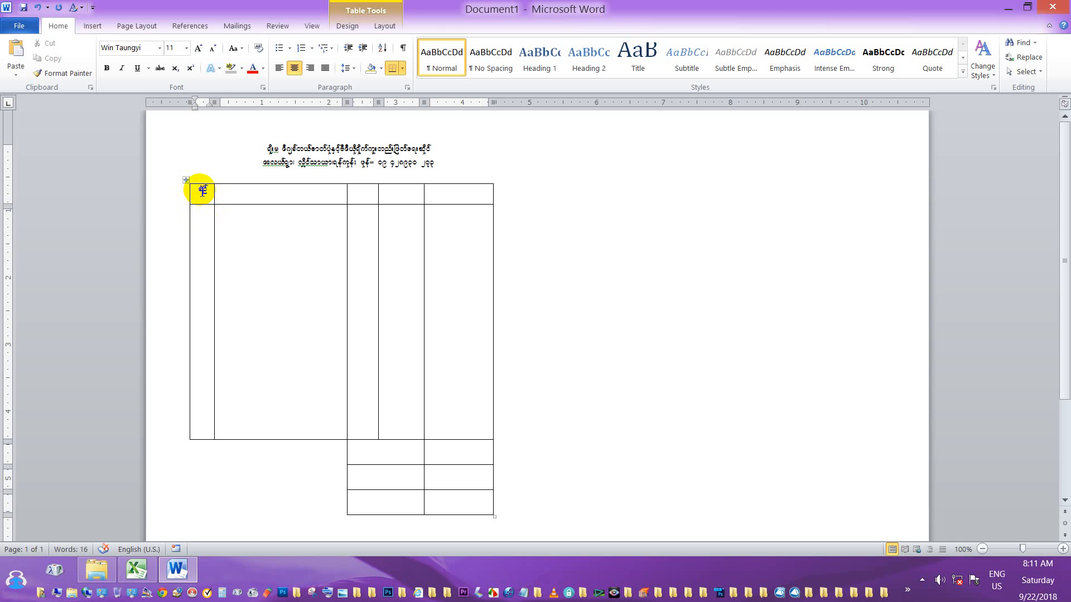
{"action": "left_click", "coordinate": [224, 190]}
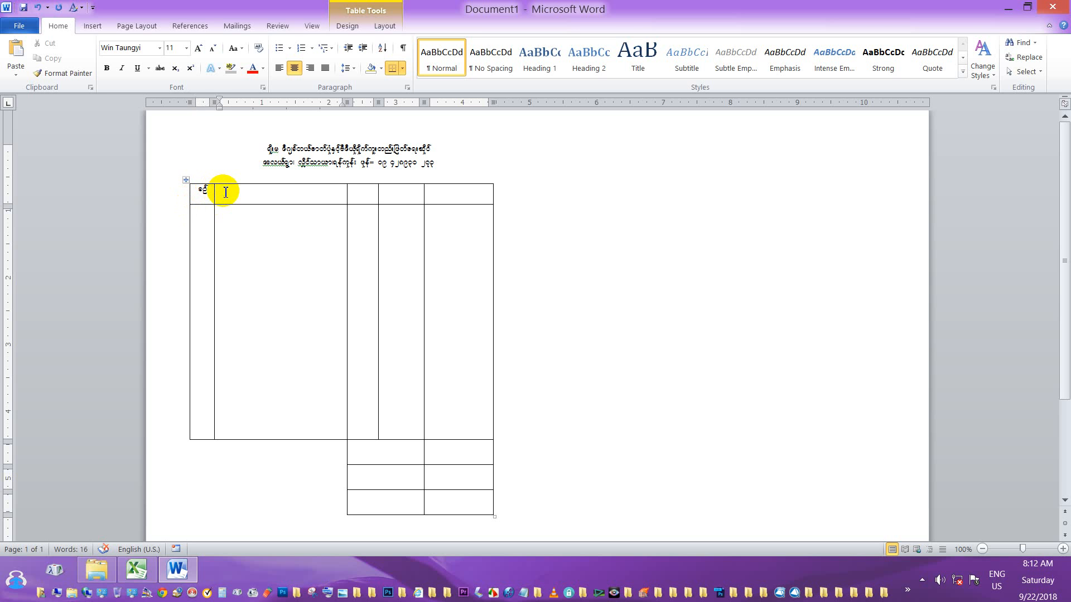
{"action": "type", "text": "အမိျုးအမည်"}
{"action": "key", "text": "Tab"}
{"action": "type", "text": "ဈေးနှုန်း"}
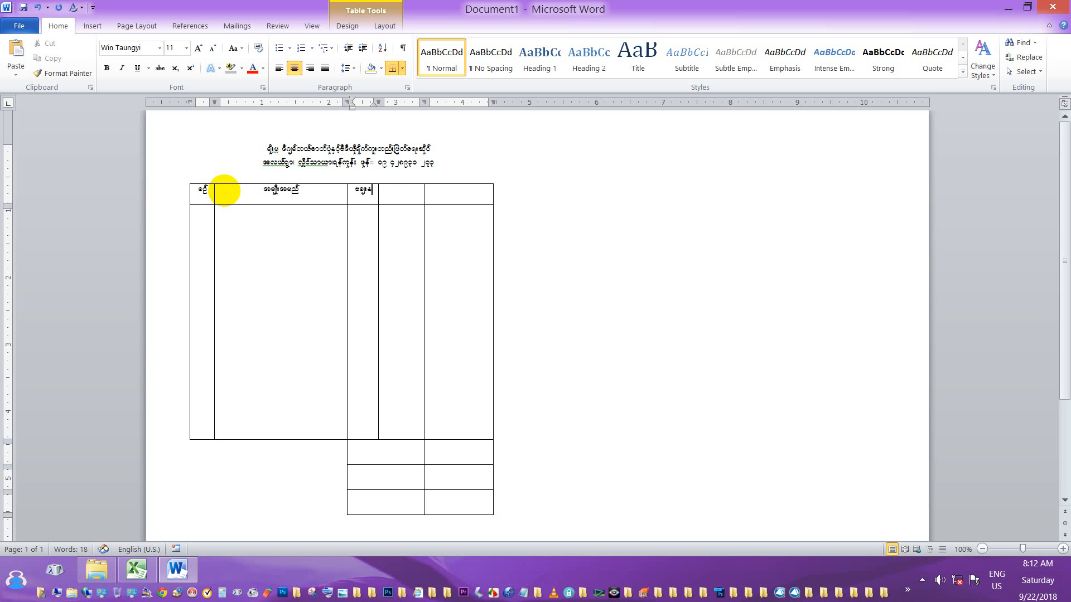
{"action": "key", "text": "Tab"}
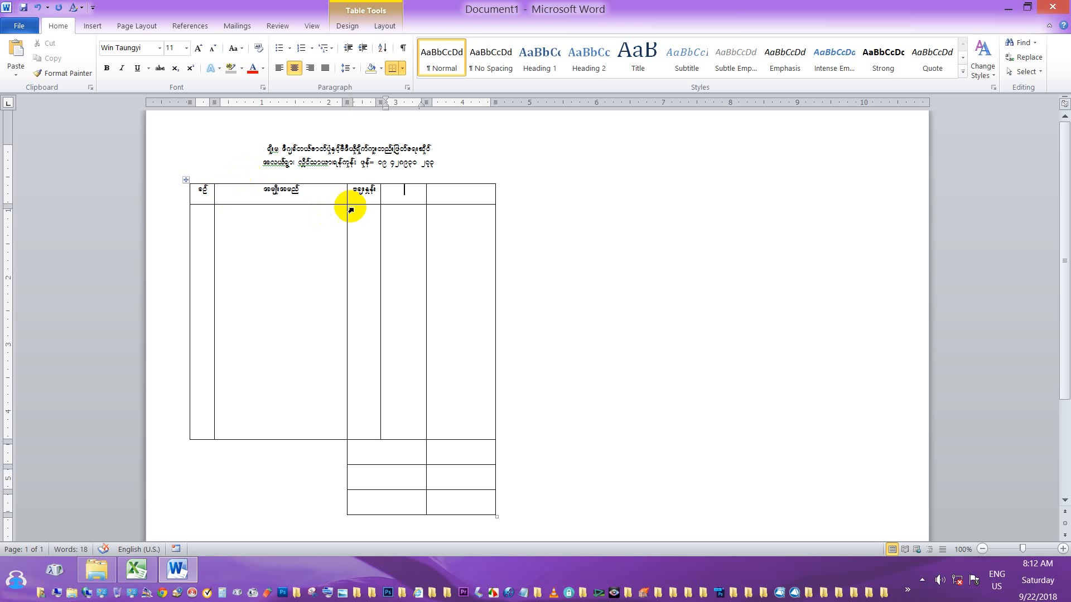
Change the third heading to quantity, then fill the rate and amount headings in the last cells.
{"action": "left_click_drag", "start_coordinate": [377, 190], "coordinate": [357, 191]}
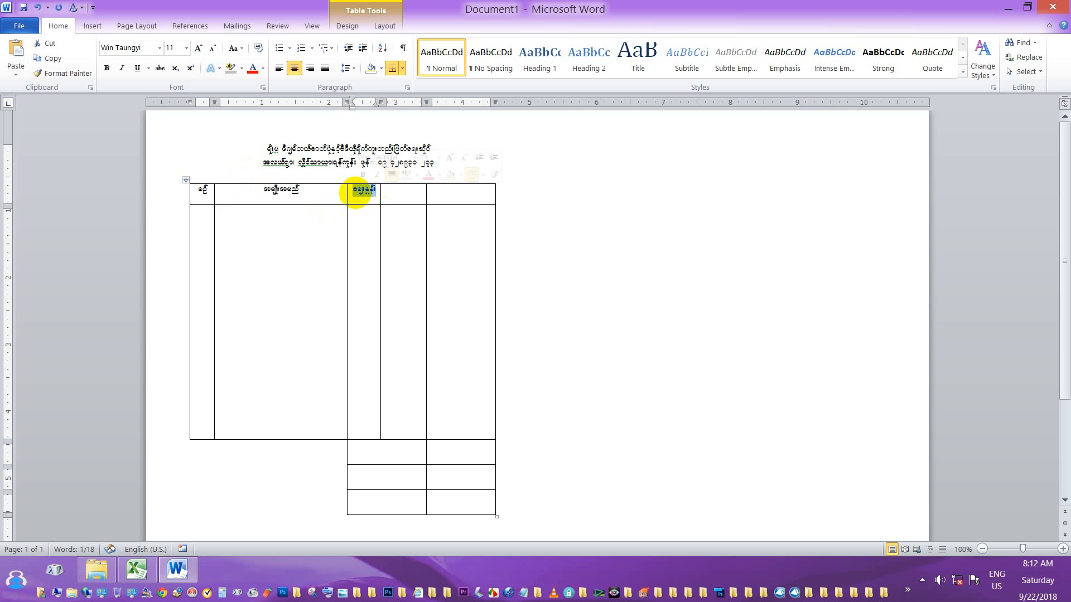
{"action": "type", "text": "အရေအတွက်"}
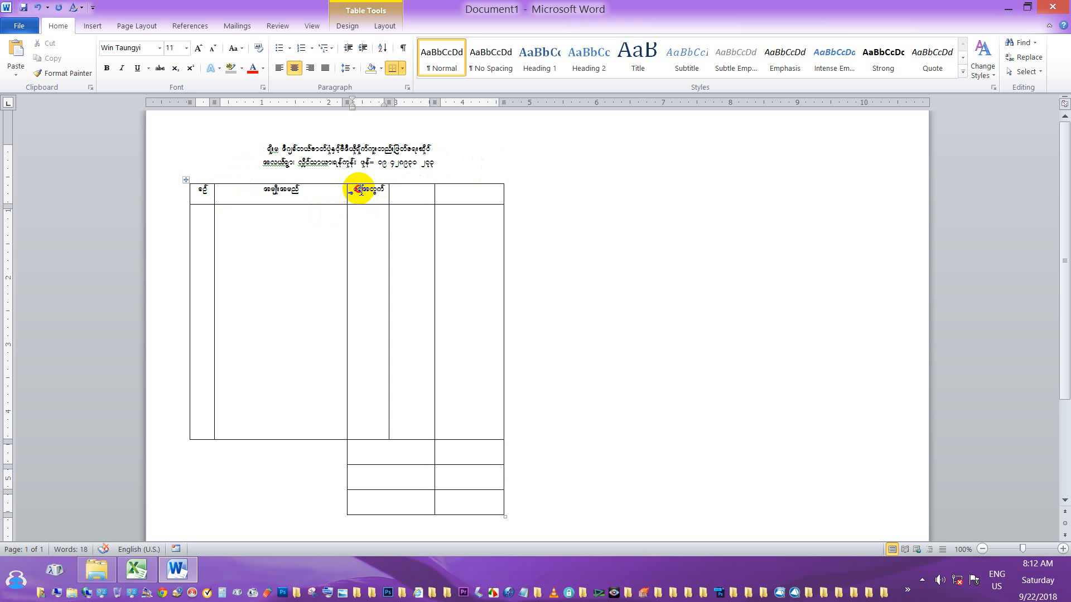
{"action": "key", "text": "BackSpace"}
{"action": "key", "text": "ctrl+l"}
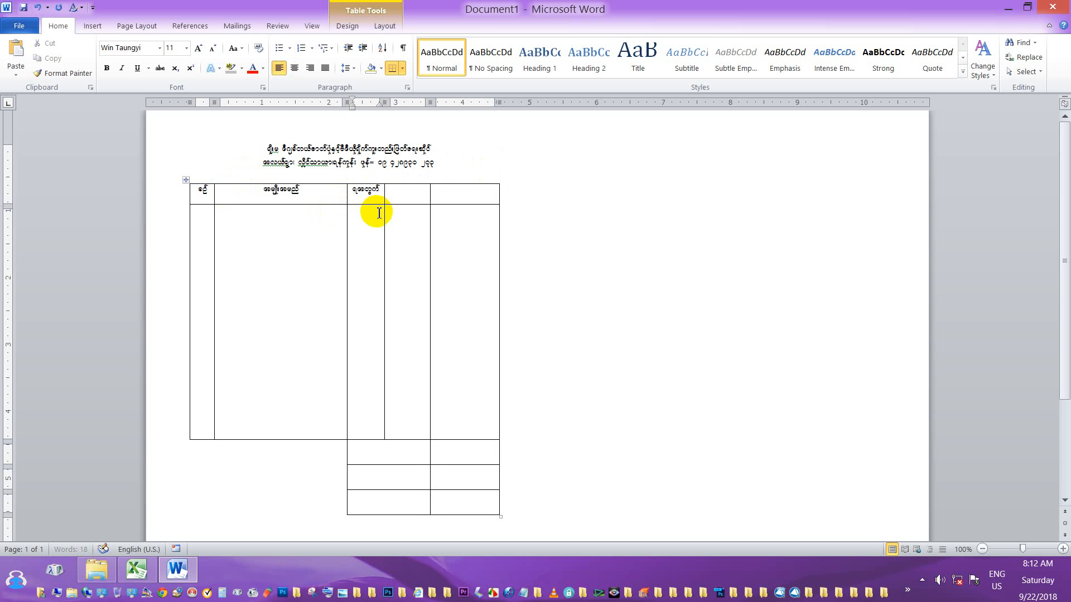
{"action": "type", "text": "ေ"}
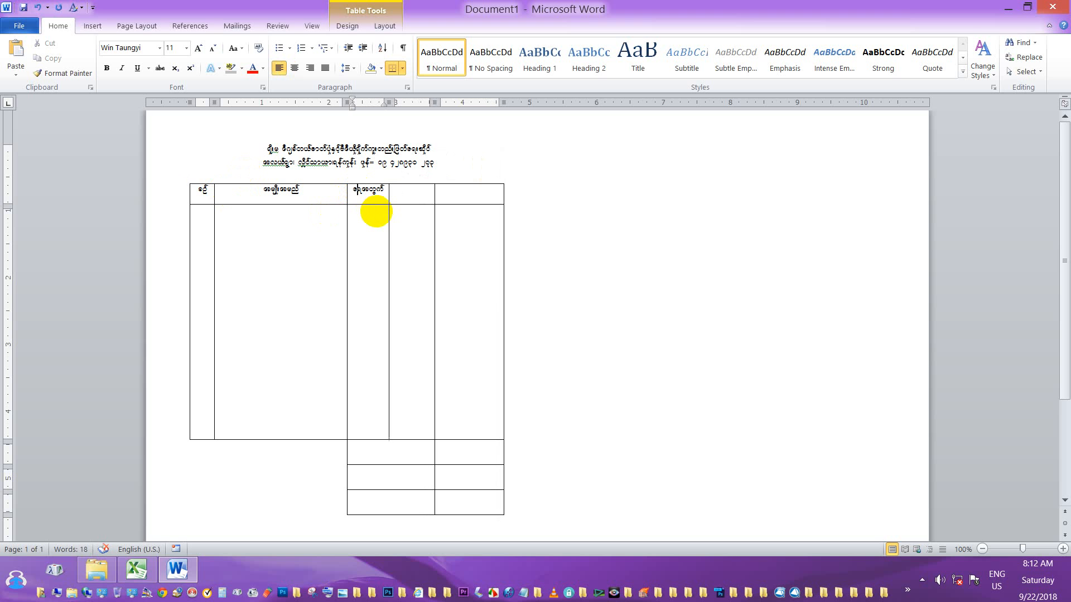
{"action": "left_click", "coordinate": [353, 191]}
{"action": "type", "text": "အ"}
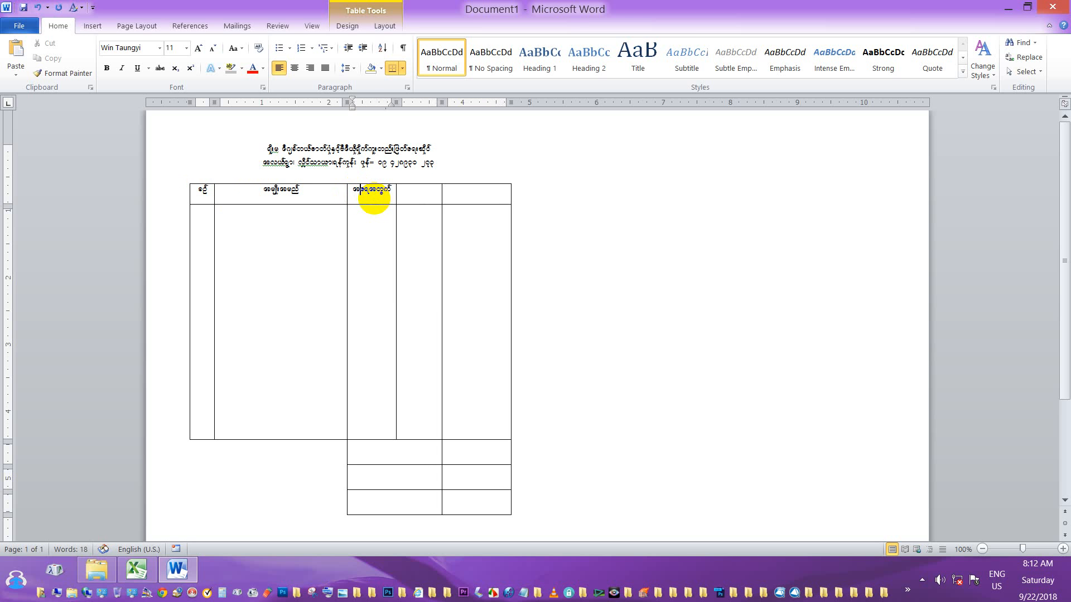
{"action": "left_click", "coordinate": [406, 192]}
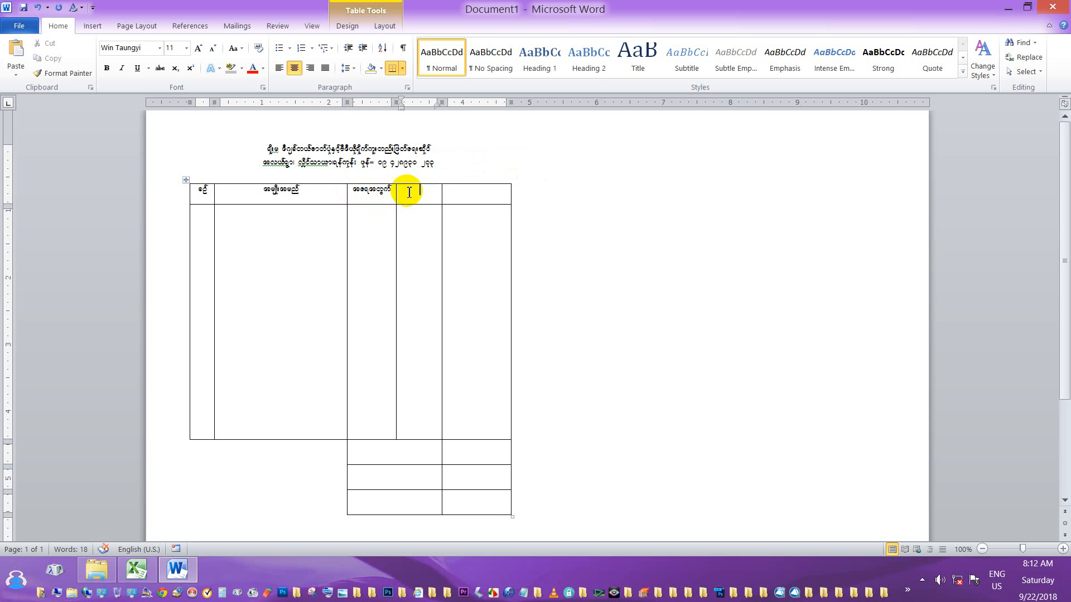
{"action": "type", "text": "ေ"}
{"action": "type", "text": "န်း"}
{"action": "key", "text": "Tab"}
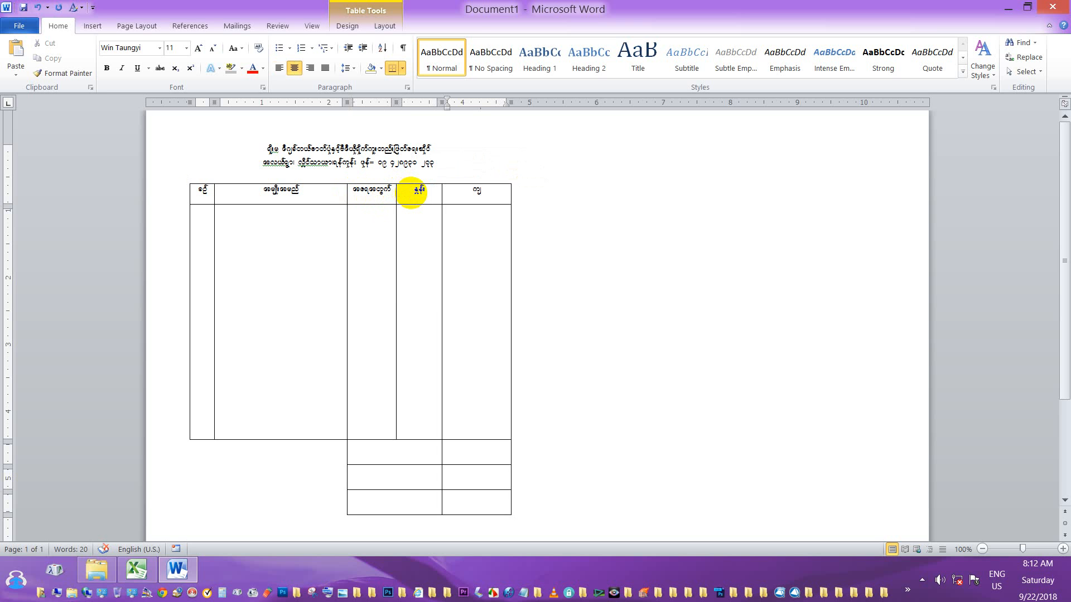
{"action": "type", "text": "ကျသင့်ငွေ"}
{"action": "left_click", "coordinate": [370, 453]}
{"action": "scroll", "coordinate": [400, 414], "scroll_direction": "down", "scroll_amount": 1}
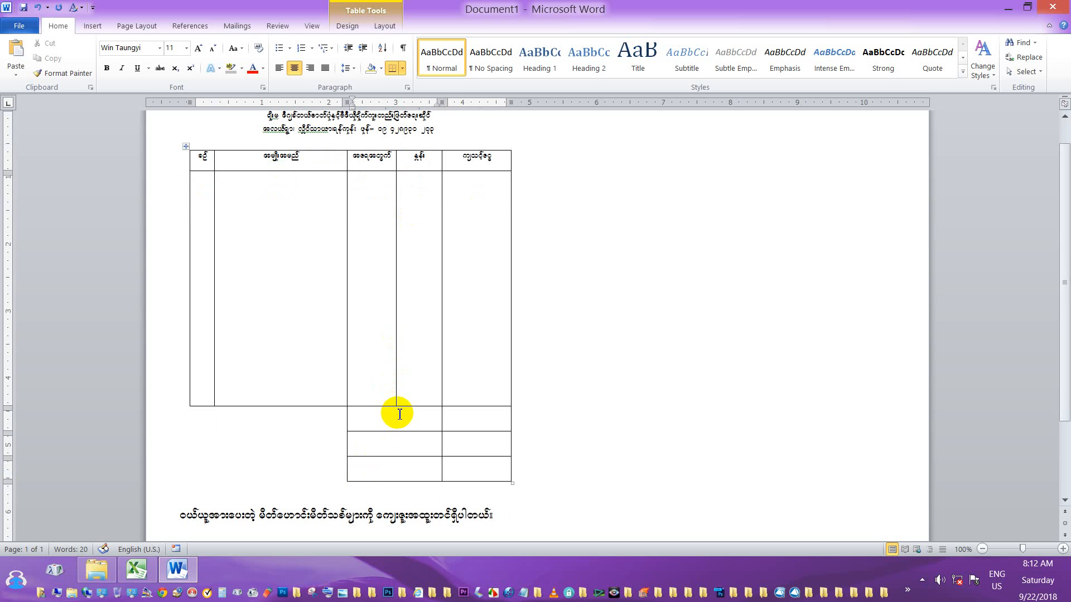
{"action": "scroll", "coordinate": [346, 201], "scroll_direction": "up", "scroll_amount": 1}
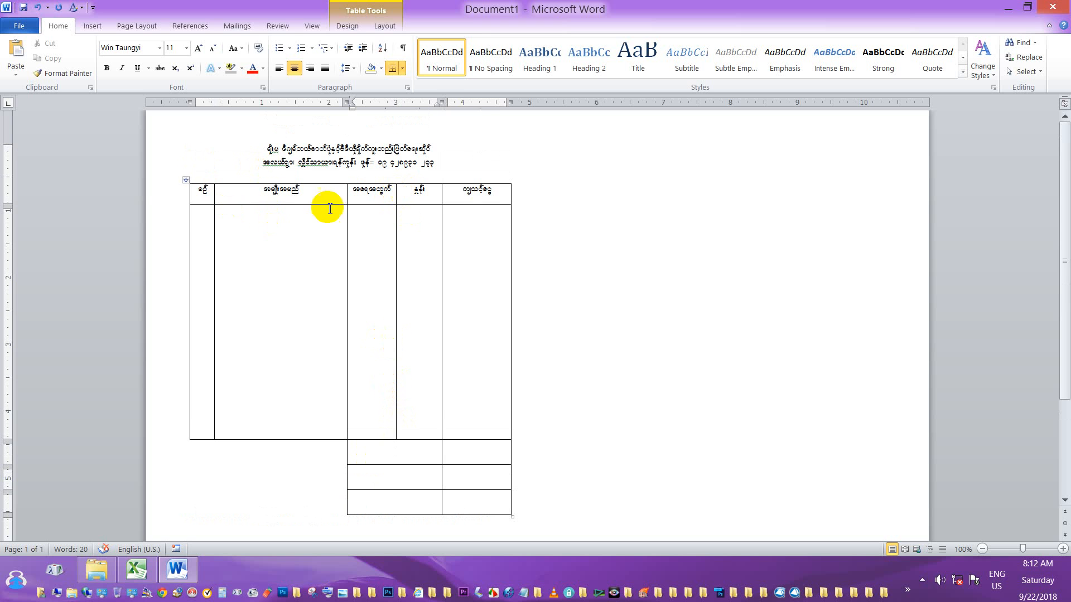
Vertically centre the text of the table's header row.
{"action": "left_click", "coordinate": [179, 196]}
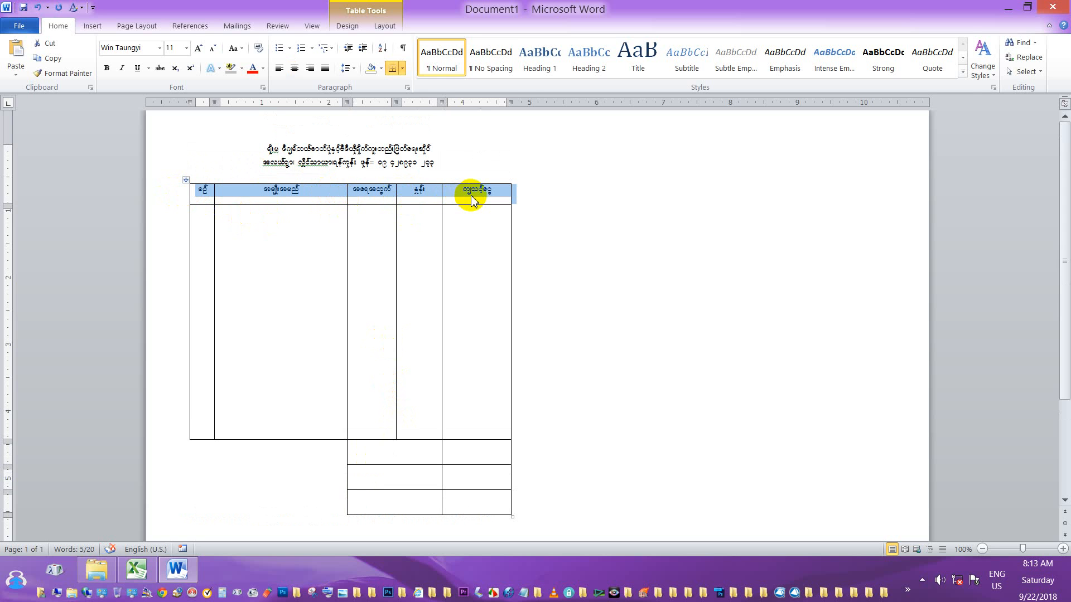
{"action": "left_click", "coordinate": [347, 26]}
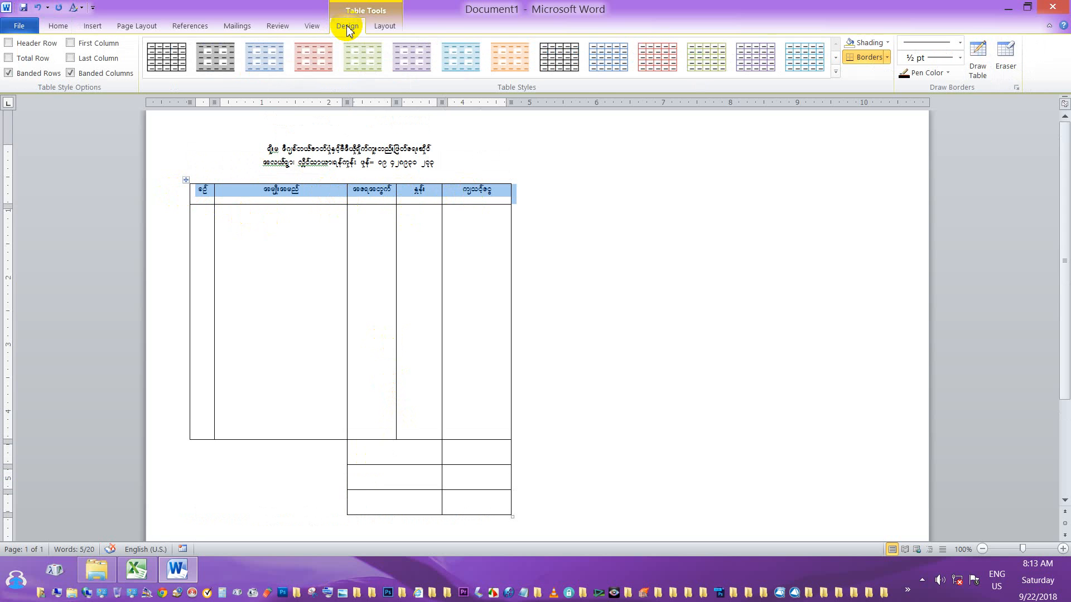
{"action": "left_click", "coordinate": [312, 26]}
{"action": "left_click", "coordinate": [386, 26]}
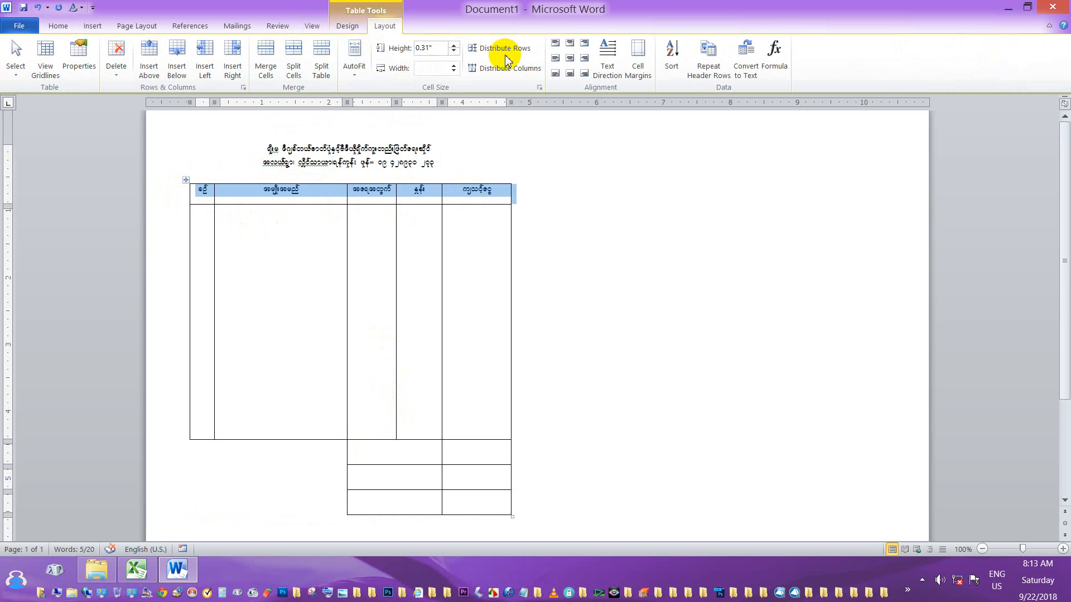
{"action": "left_click", "coordinate": [569, 59]}
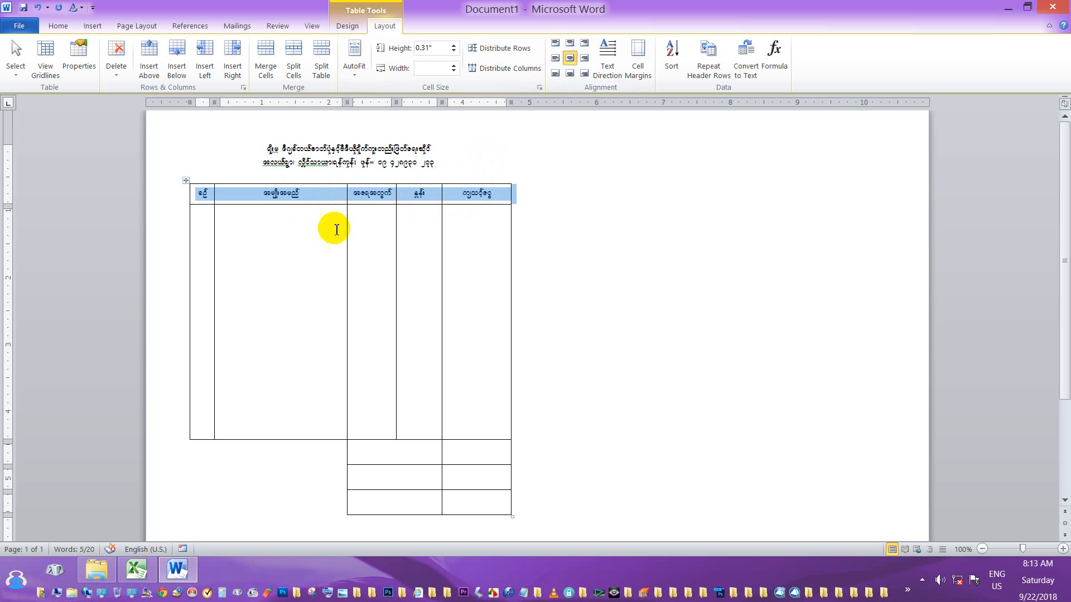
Narrow the item column and widen the quantity and rate columns.
{"action": "left_click", "coordinate": [332, 226]}
{"action": "left_click_drag", "start_coordinate": [347, 215], "coordinate": [340, 221]}
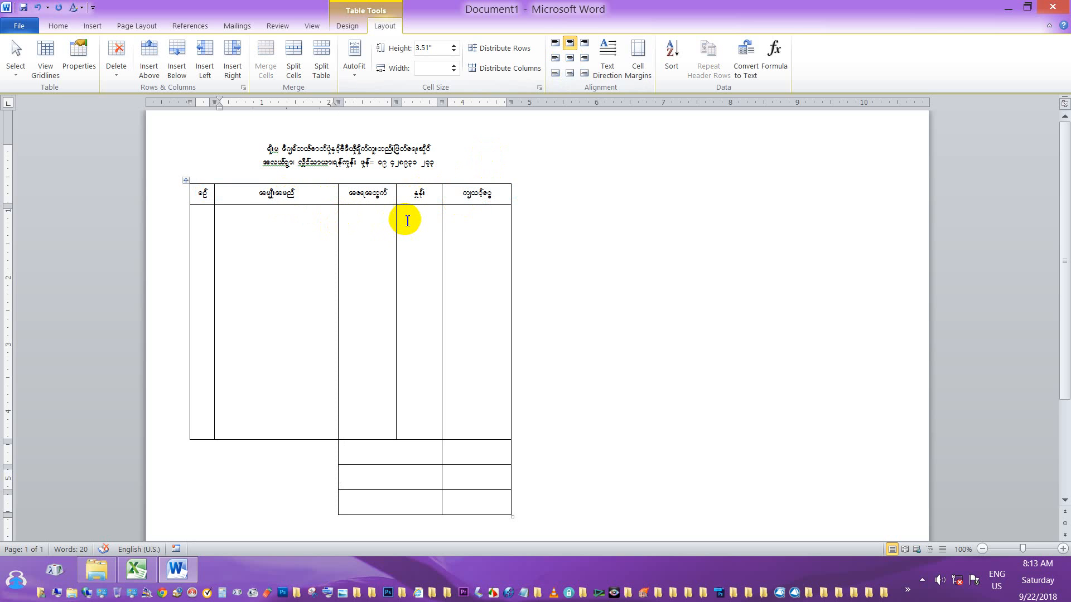
{"action": "left_click_drag", "start_coordinate": [441, 220], "coordinate": [447, 221]}
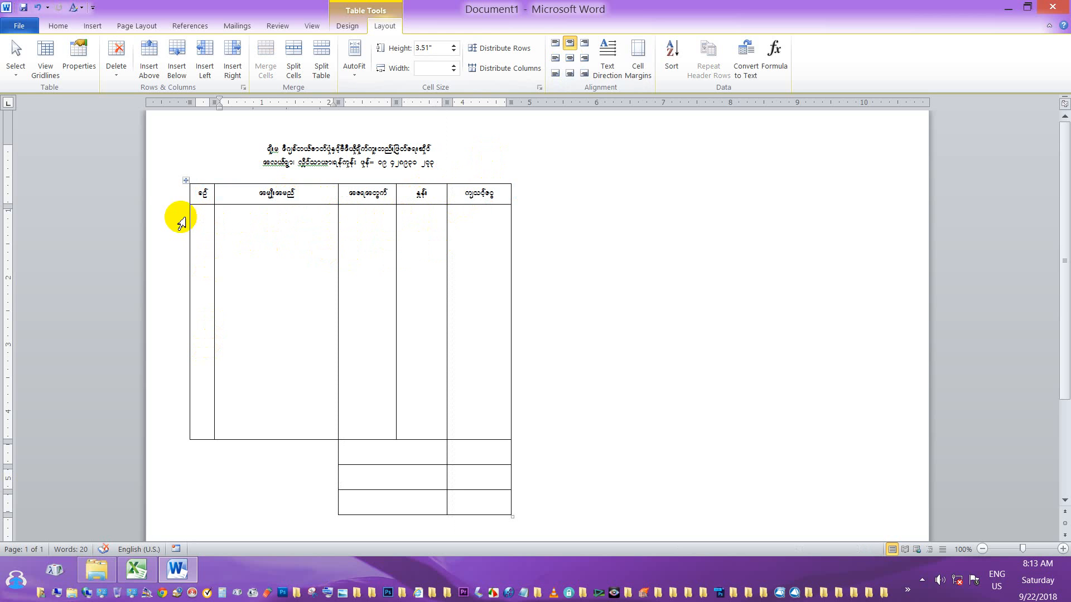
Type the Burmese total label in the first small row cell, correcting its first syllable.
{"action": "scroll", "coordinate": [443, 240], "scroll_direction": "down", "scroll_amount": 3}
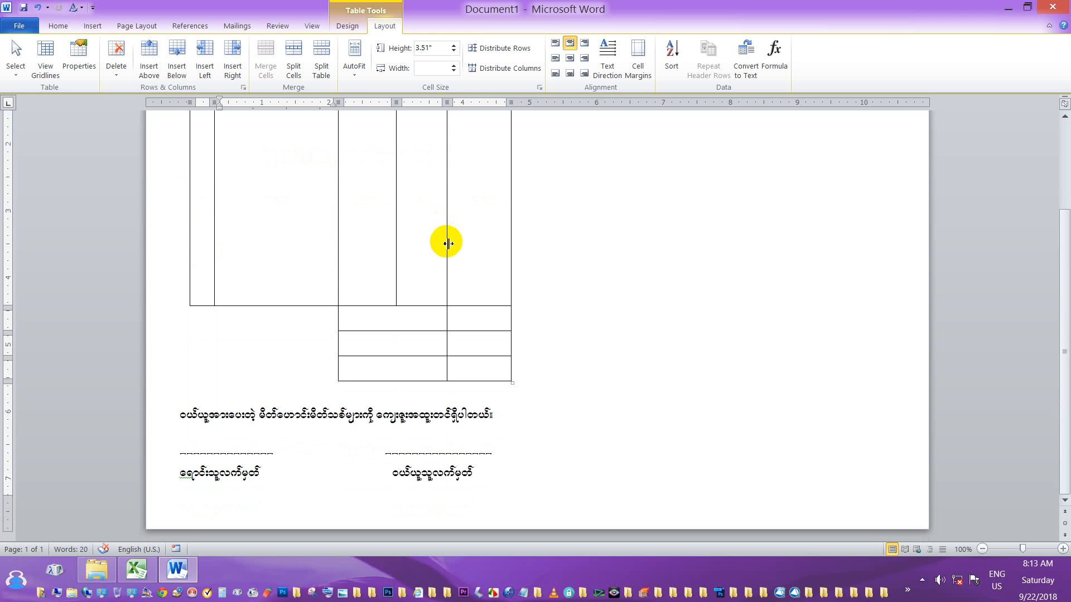
{"action": "scroll", "coordinate": [449, 243], "scroll_direction": "up", "scroll_amount": 2}
{"action": "scroll", "coordinate": [449, 243], "scroll_direction": "up", "scroll_amount": 1}
{"action": "scroll", "coordinate": [449, 243], "scroll_direction": "down", "scroll_amount": 4}
{"action": "scroll", "coordinate": [445, 257], "scroll_direction": "up", "scroll_amount": 5}
{"action": "scroll", "coordinate": [445, 270], "scroll_direction": "down", "scroll_amount": 4}
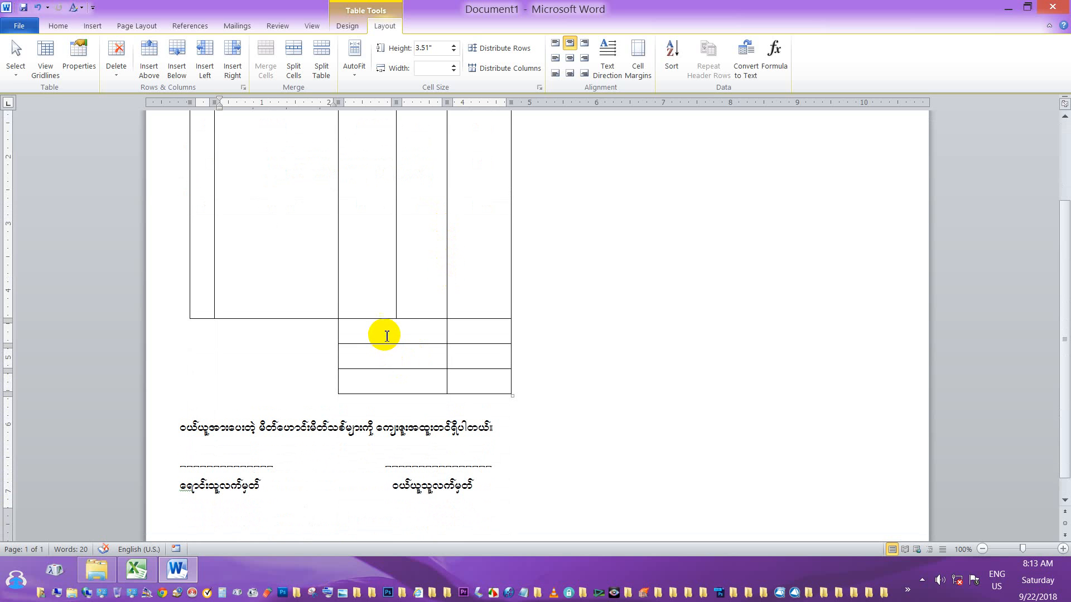
{"action": "left_click", "coordinate": [387, 336]}
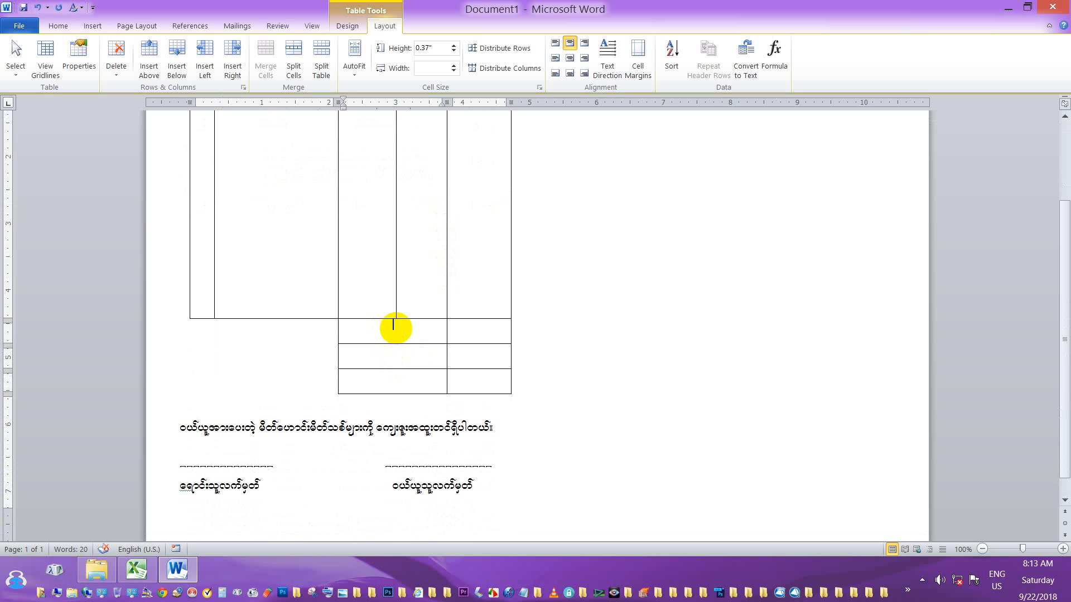
{"action": "scroll", "coordinate": [395, 329], "scroll_direction": "up", "scroll_amount": 2}
{"action": "scroll", "coordinate": [400, 330], "scroll_direction": "down", "scroll_amount": 3}
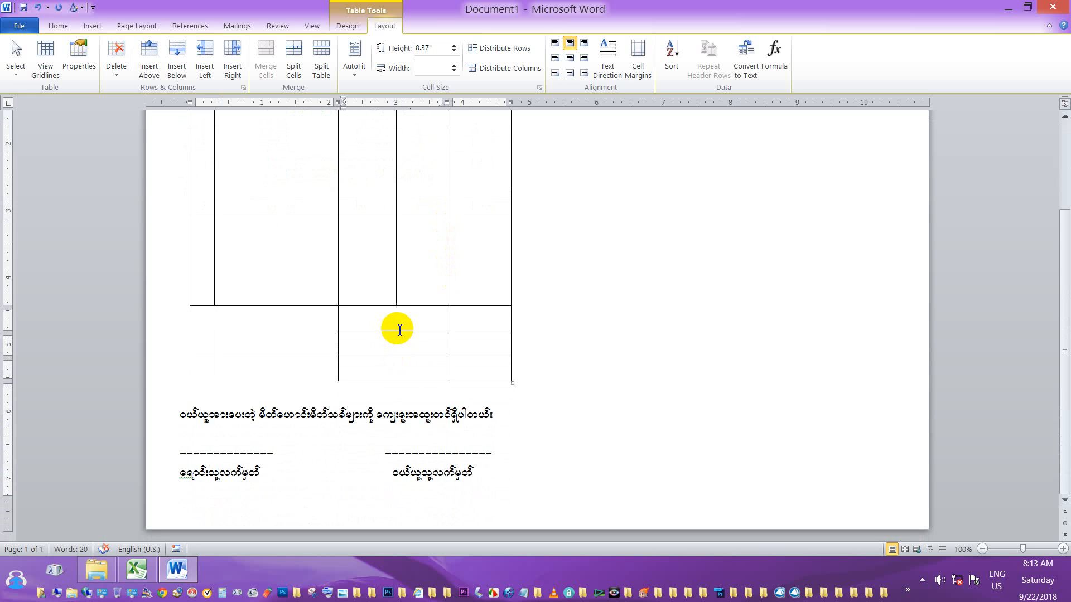
{"action": "type", "text": "ဒုဒေါင်း"}
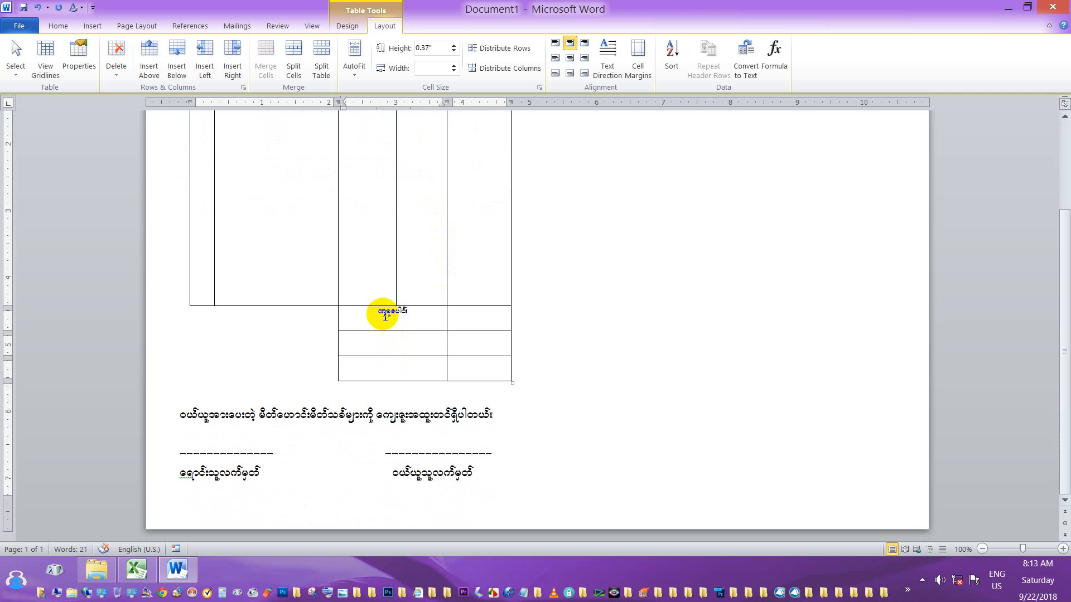
{"action": "left_click_drag", "start_coordinate": [385, 315], "coordinate": [364, 314]}
{"action": "type", "text": "စု"}
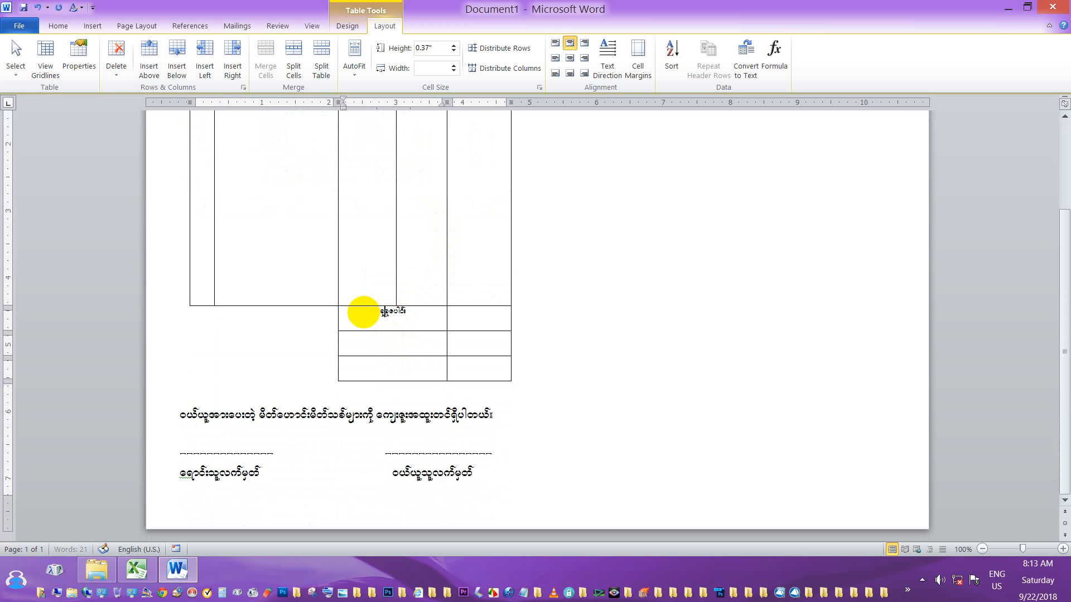
Add the deposit label စရံငွေ and balance label ကျန်ငွေ in the next two small cells.
{"action": "left_click", "coordinate": [387, 343]}
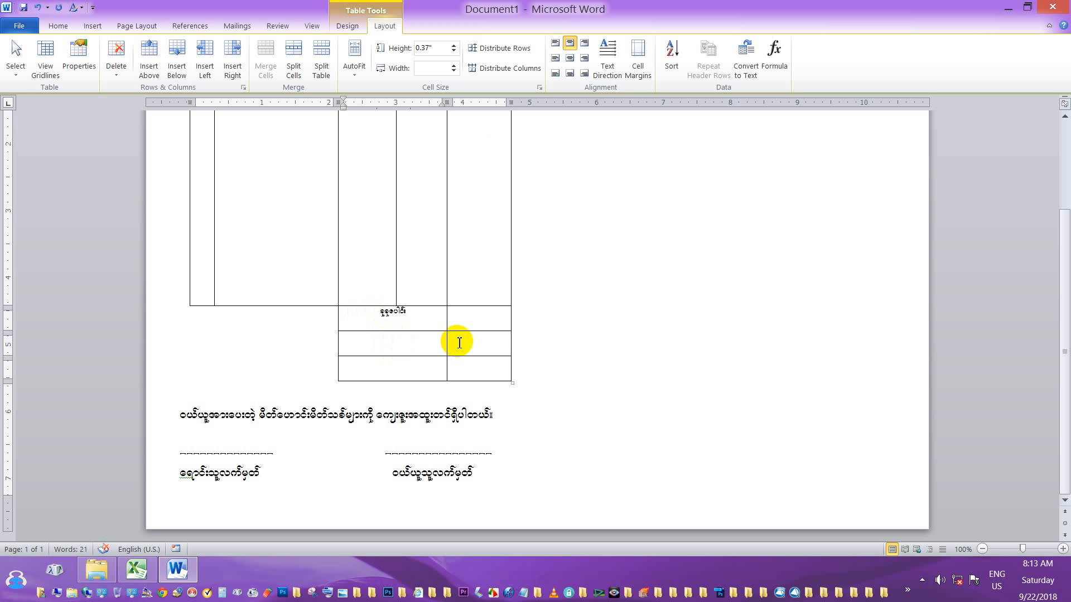
{"action": "type", "text": "စရံငွေွ"}
{"action": "left_click_drag", "start_coordinate": [456, 341], "coordinate": [381, 338]}
{"action": "left_click", "coordinate": [390, 338]}
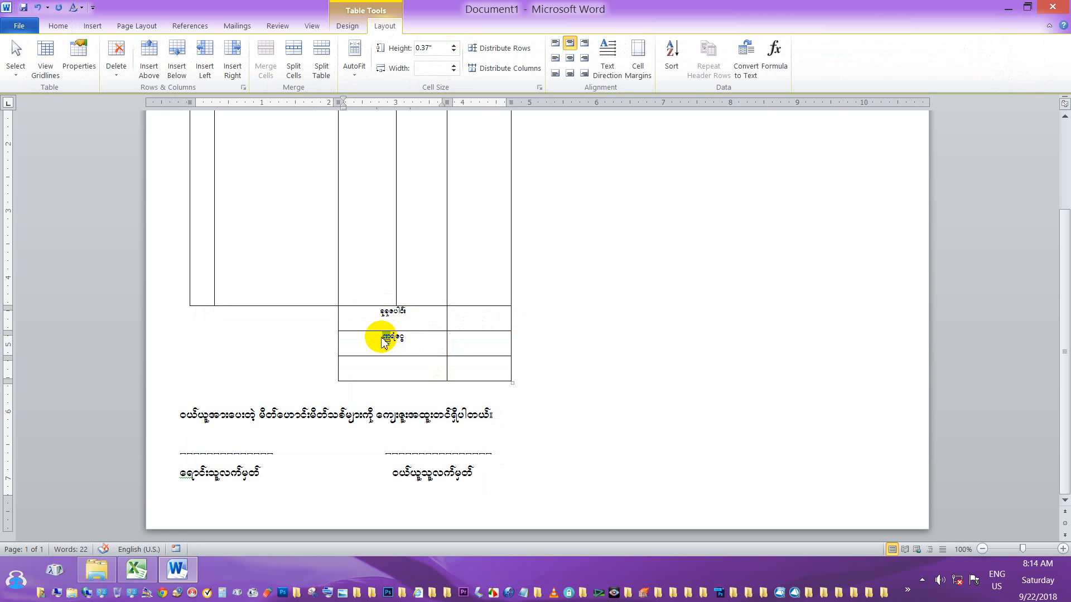
{"action": "type", "text": "စ"}
{"action": "left_click", "coordinate": [393, 362]}
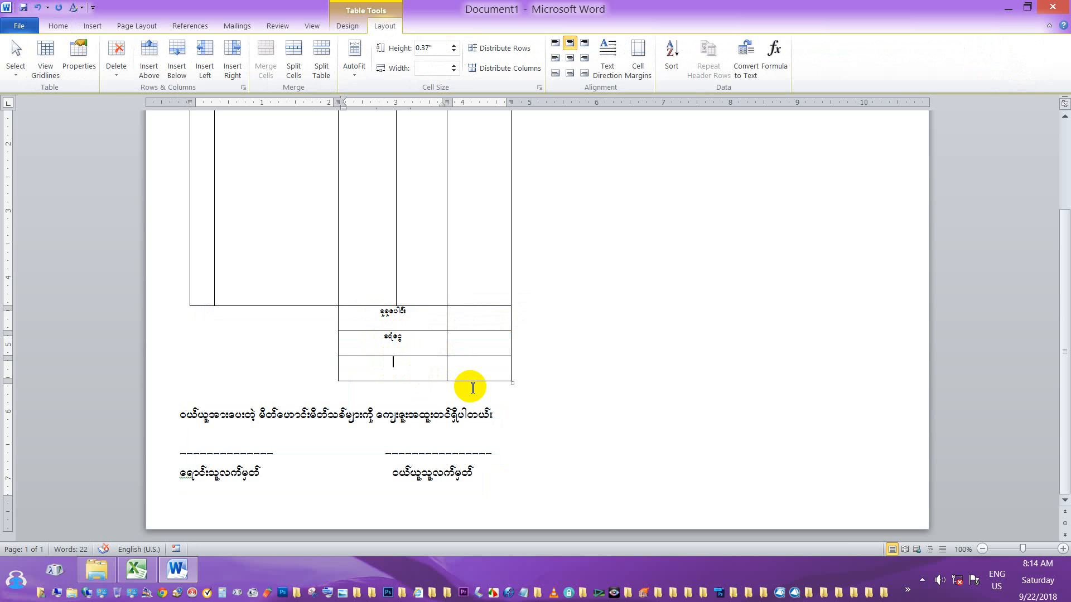
{"action": "type", "text": "ကျန်ငွေ"}
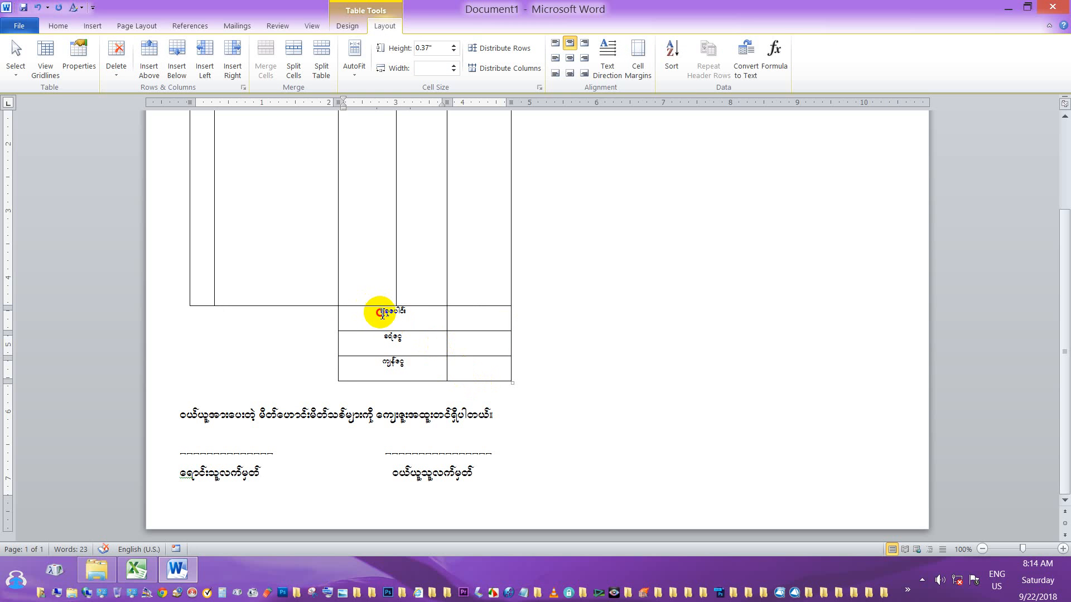
{"action": "left_click_drag", "start_coordinate": [377, 311], "coordinate": [420, 310]}
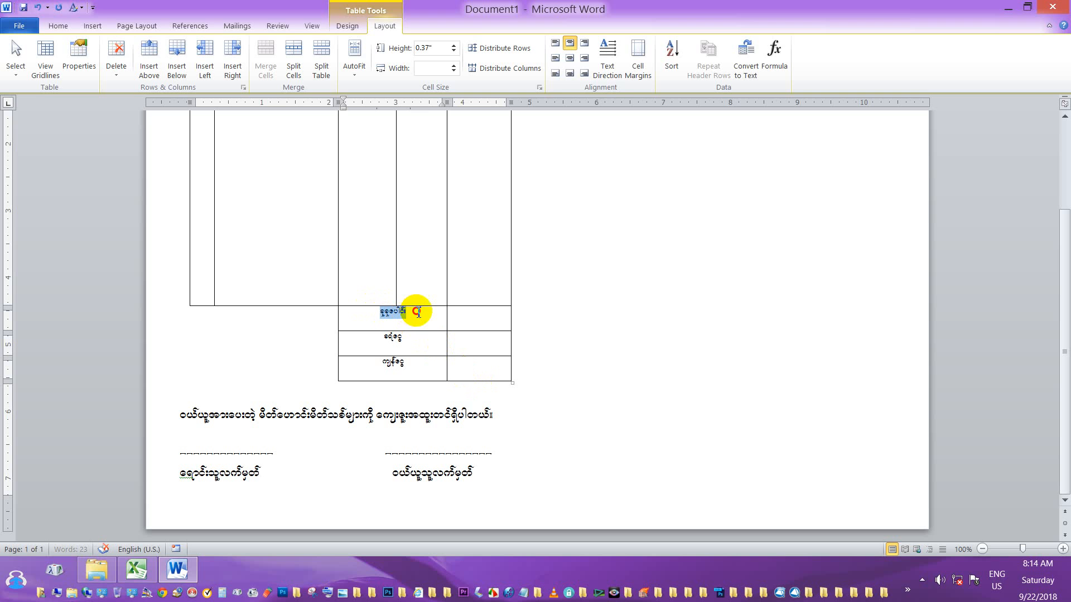
Apply Align Center to the total, deposit and balance labels in their small cells.
{"action": "left_click", "coordinate": [570, 57]}
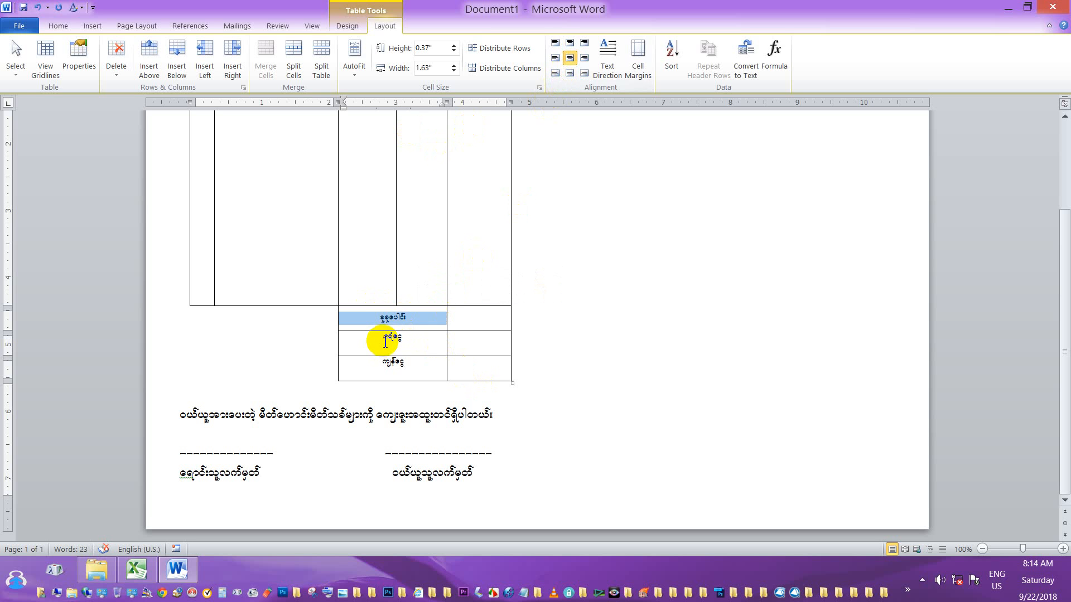
{"action": "left_click_drag", "start_coordinate": [384, 338], "coordinate": [421, 365]}
{"action": "left_click", "coordinate": [571, 59]}
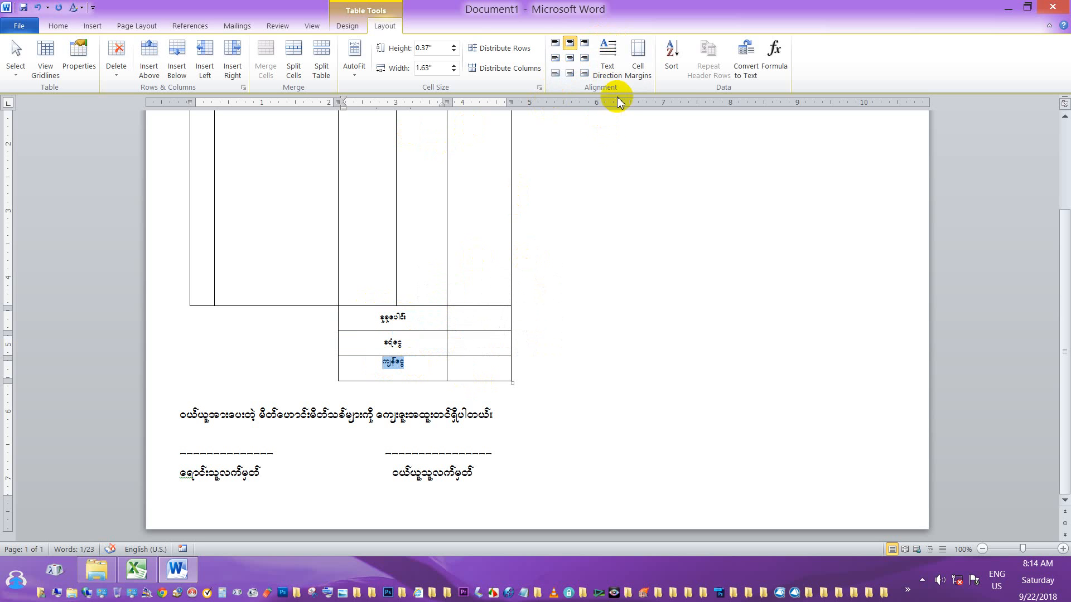
{"action": "left_click", "coordinate": [569, 57]}
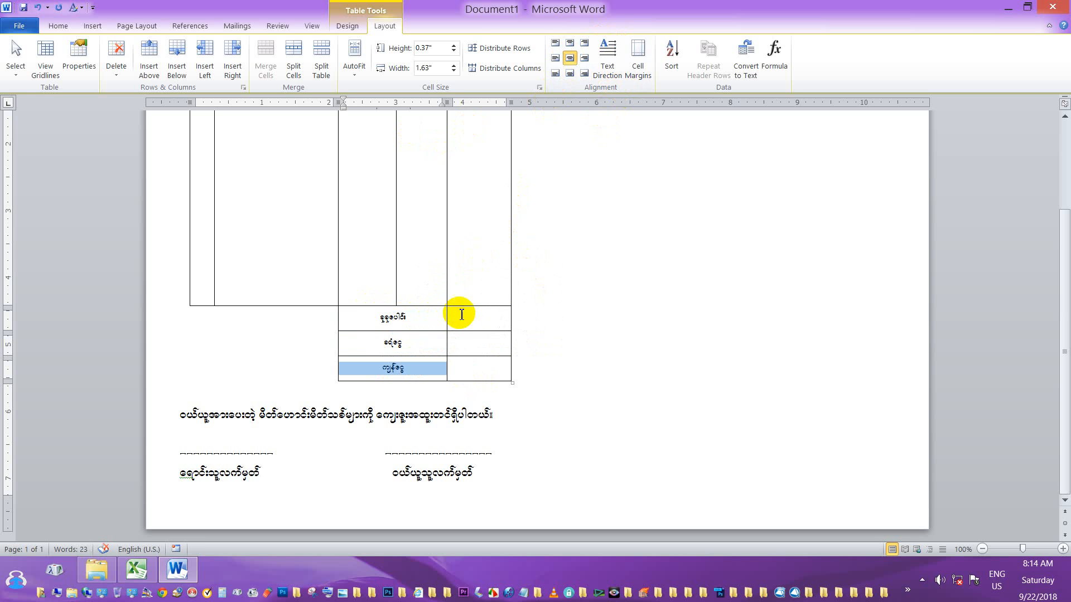
{"action": "left_click", "coordinate": [459, 314]}
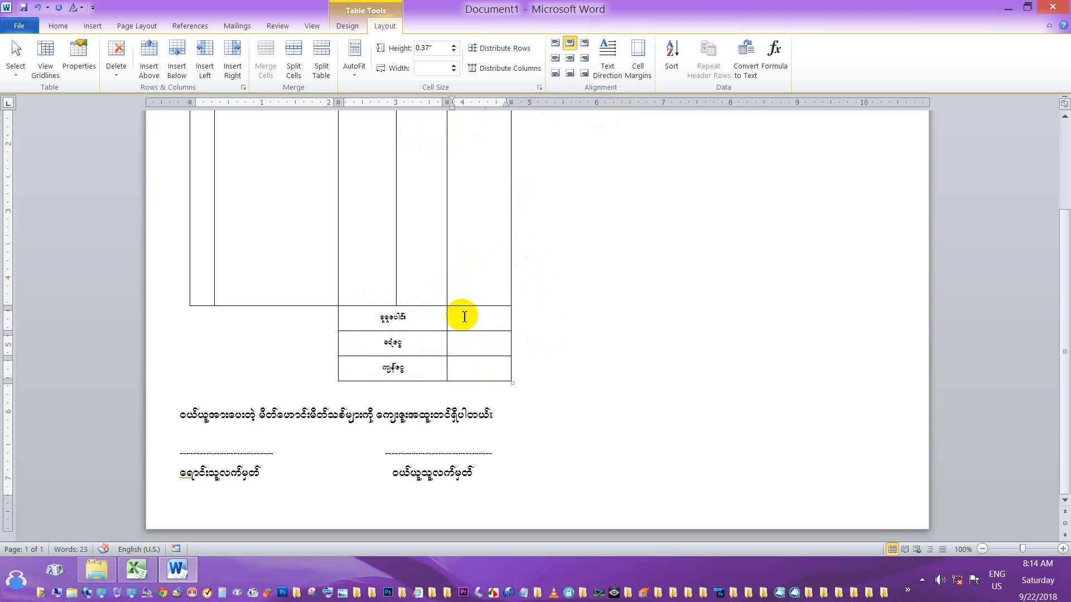
{"action": "left_click", "coordinate": [588, 309]}
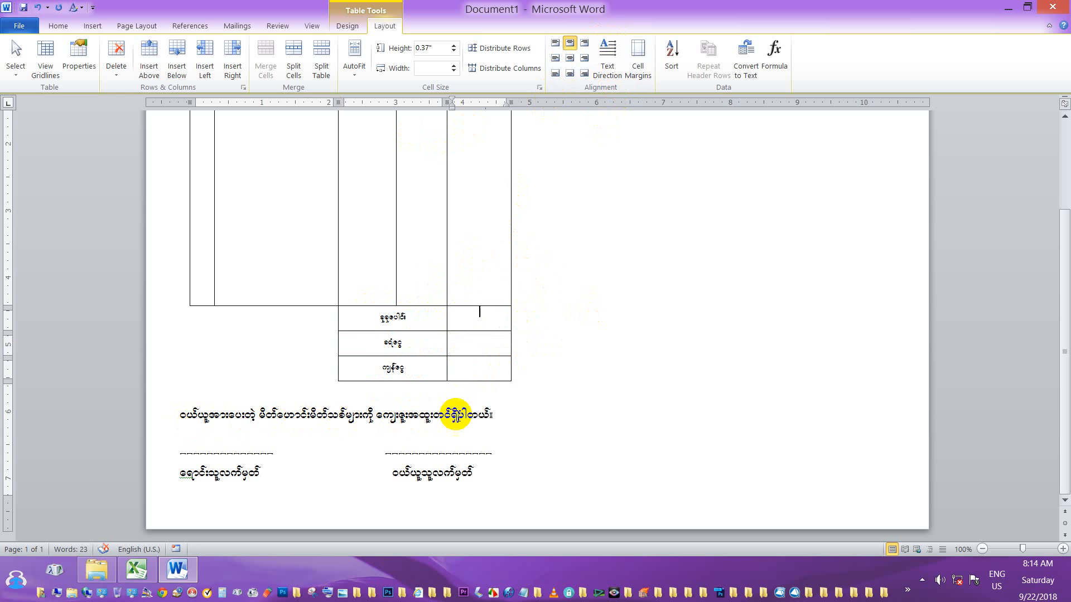
Give the Burmese sentence under the table the orange theme font colour.
{"action": "left_click", "coordinate": [490, 415]}
{"action": "left_click_drag", "start_coordinate": [440, 405], "coordinate": [182, 417]}
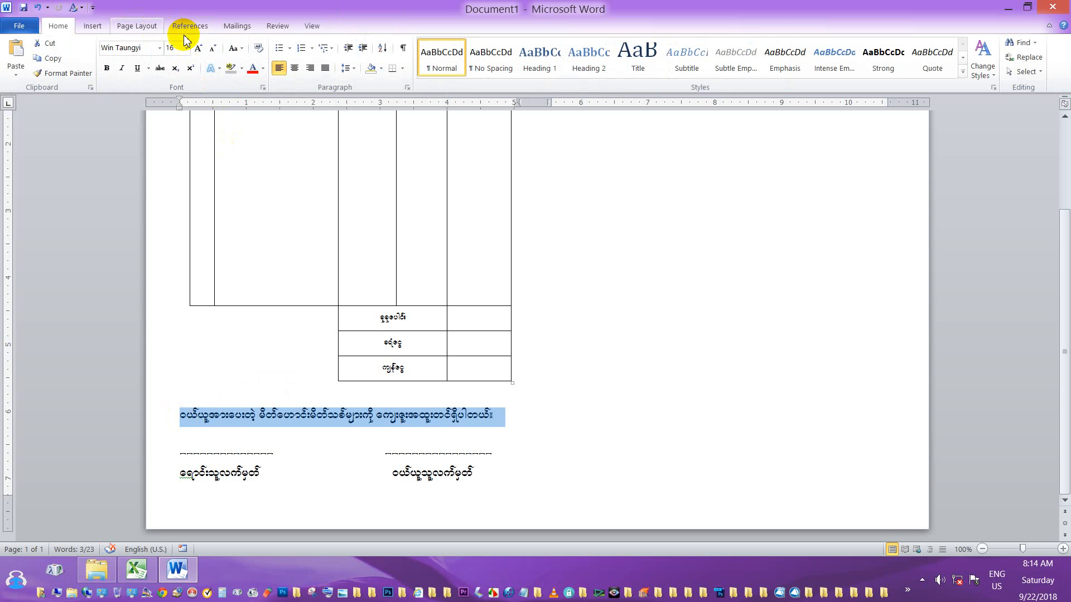
{"action": "left_click", "coordinate": [264, 69]}
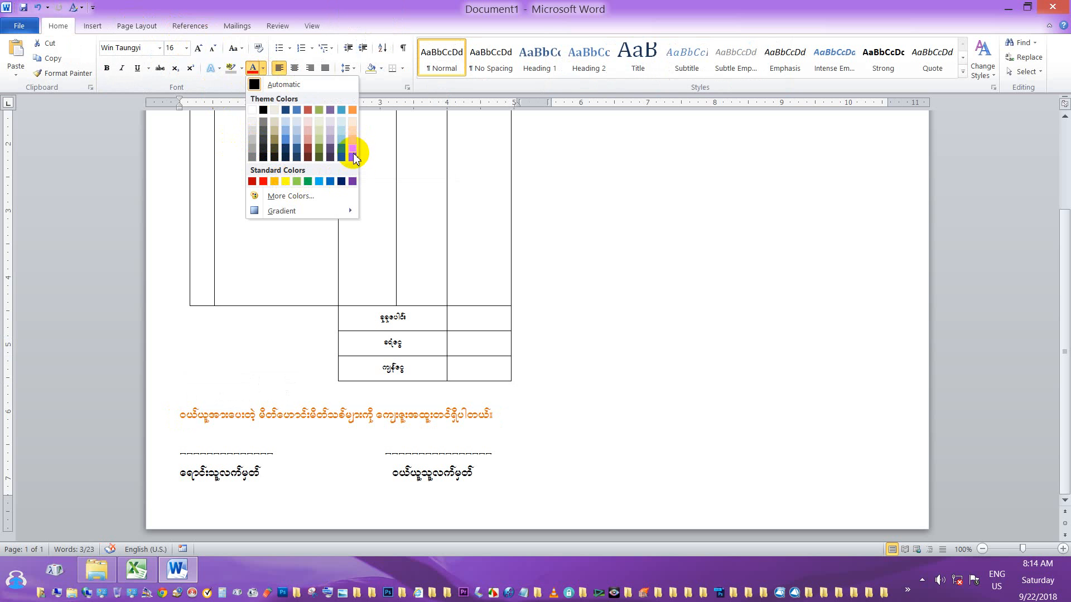
{"action": "left_click", "coordinate": [352, 149]}
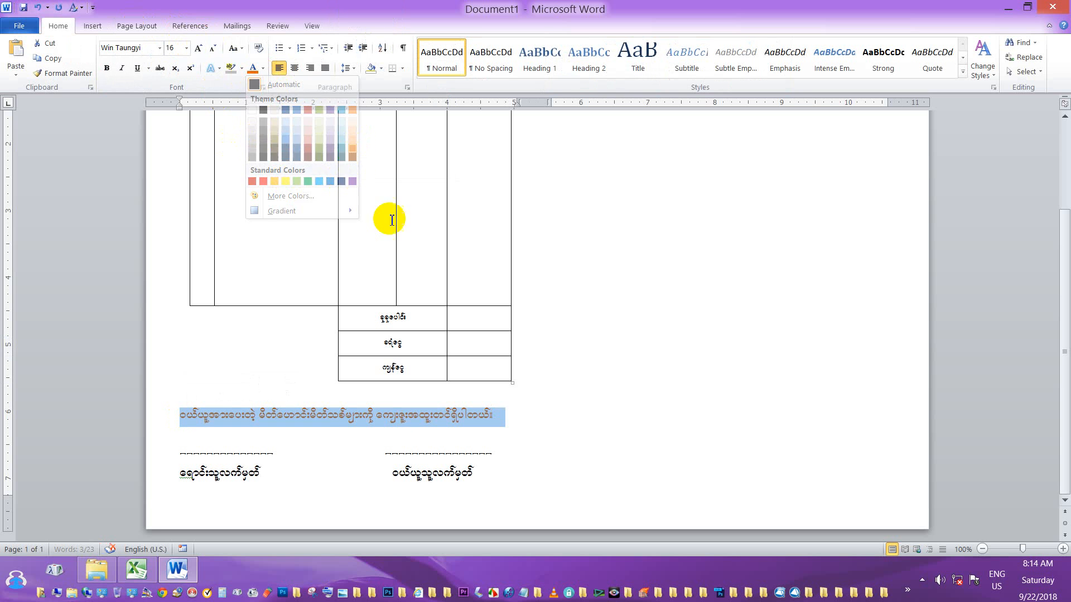
{"action": "left_click", "coordinate": [382, 401]}
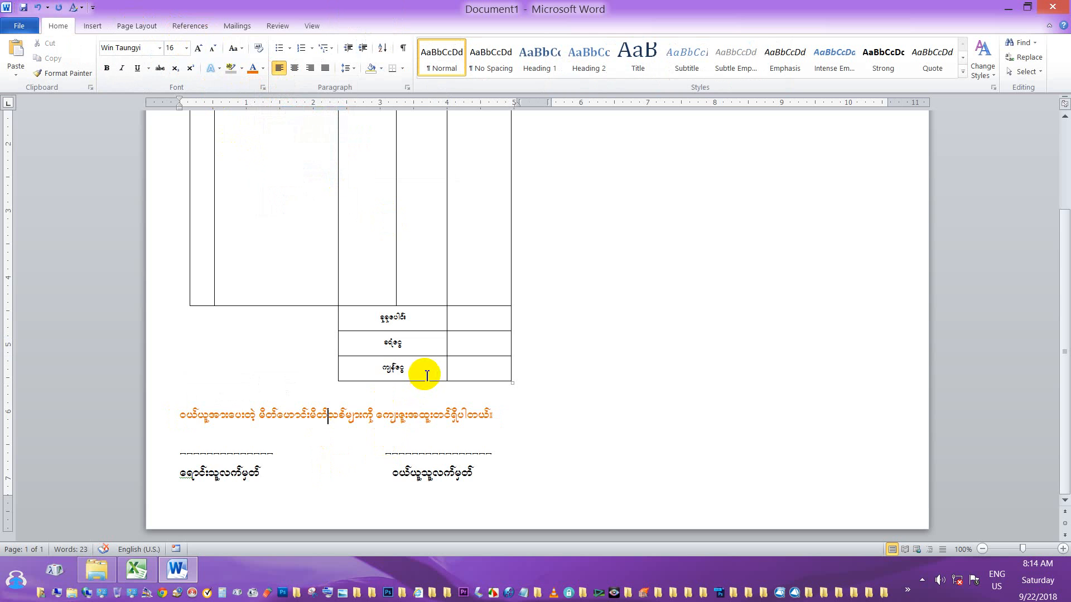
{"action": "scroll", "coordinate": [426, 376], "scroll_direction": "up", "scroll_amount": 3}
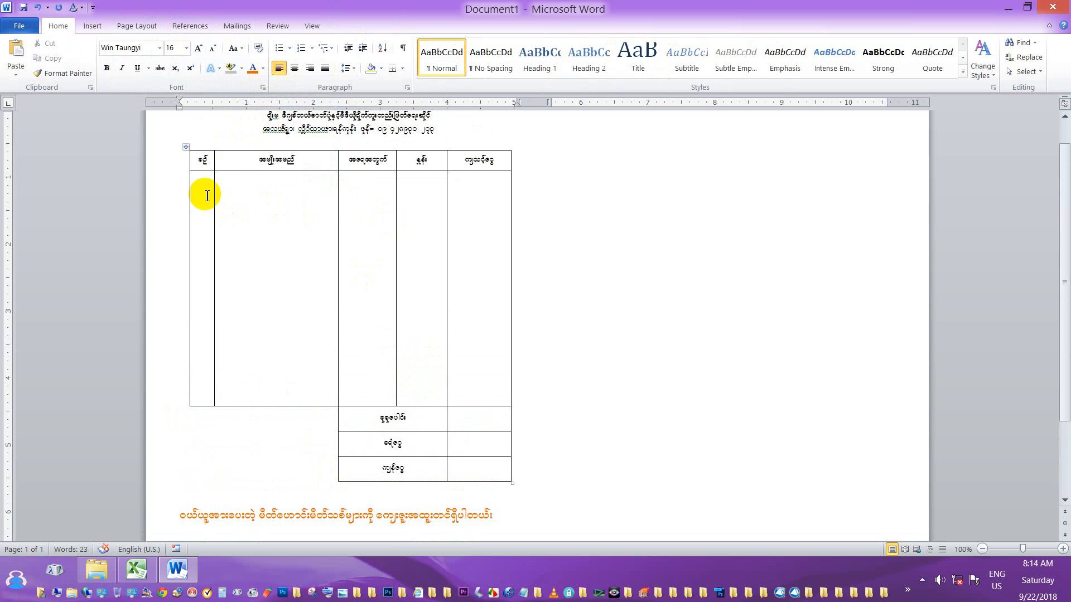
Set the two title lines above the table to font size 16.
{"action": "scroll", "coordinate": [463, 200], "scroll_direction": "up", "scroll_amount": 1}
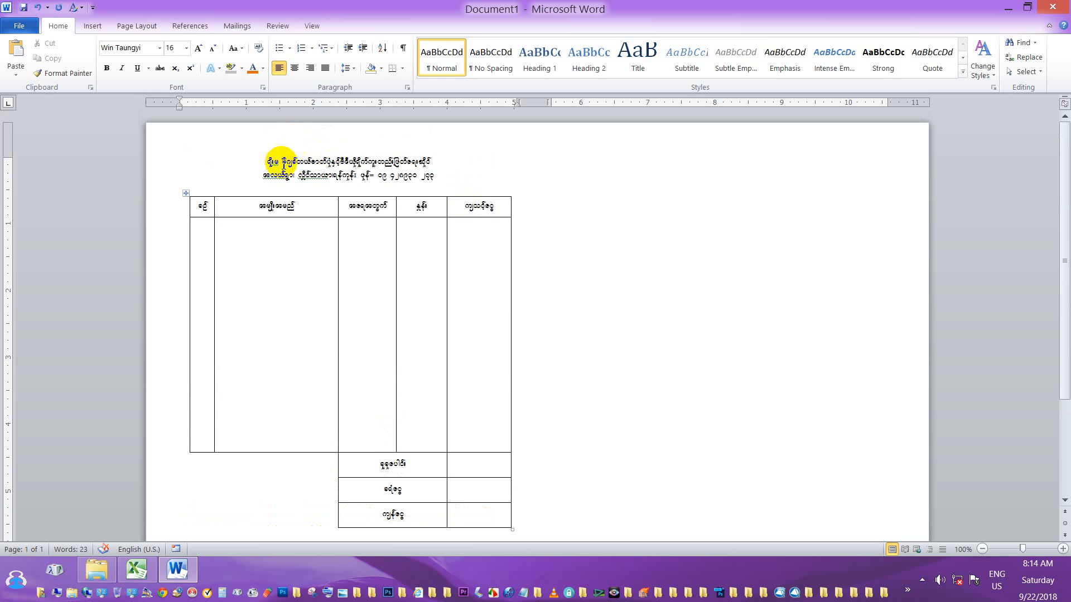
{"action": "left_click_drag", "start_coordinate": [266, 161], "coordinate": [427, 176]}
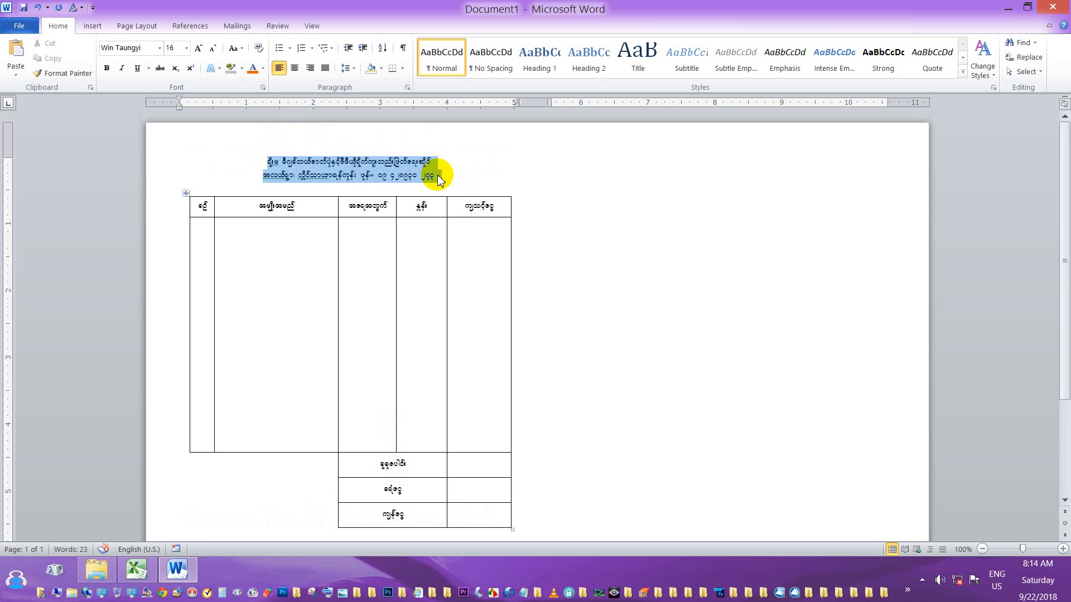
{"action": "left_click", "coordinate": [197, 51]}
{"action": "left_click", "coordinate": [196, 53]}
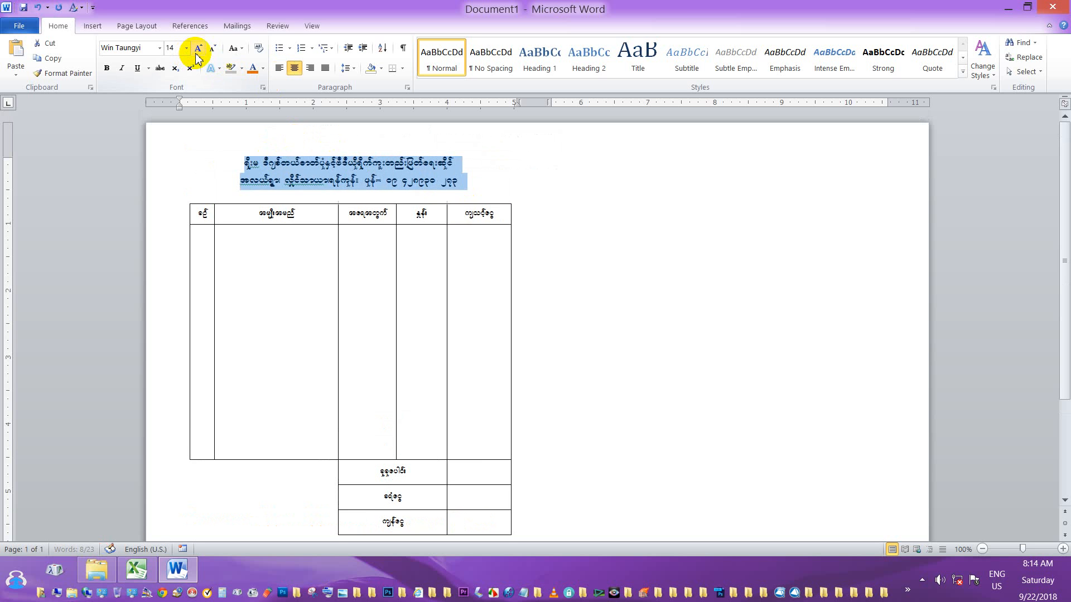
{"action": "left_click", "coordinate": [196, 53]}
{"action": "left_click", "coordinate": [197, 56]}
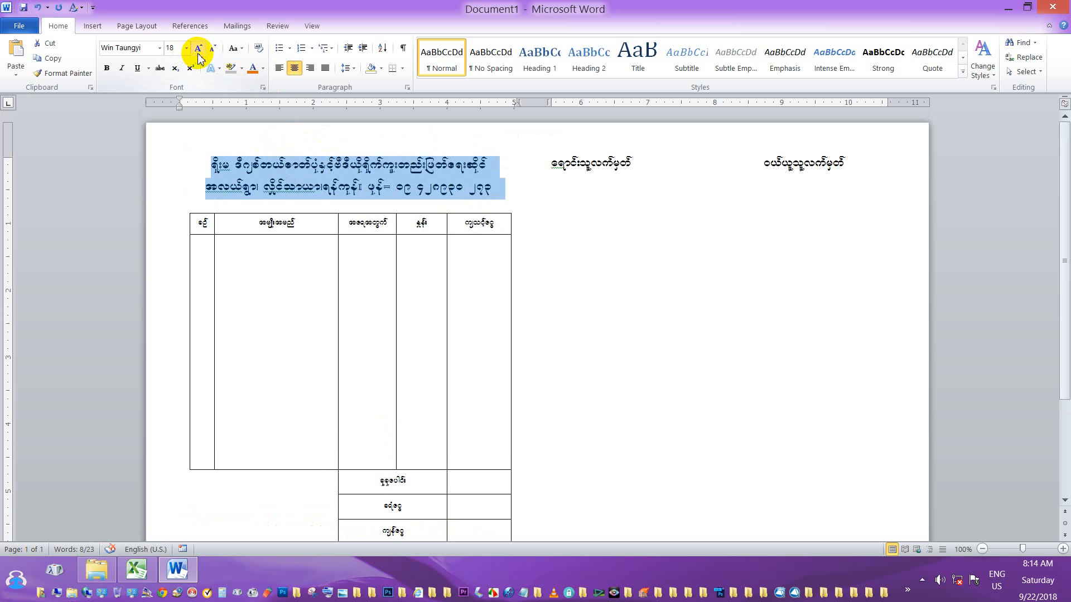
{"action": "left_click", "coordinate": [213, 50]}
{"action": "scroll", "coordinate": [538, 279], "scroll_direction": "down", "scroll_amount": 5}
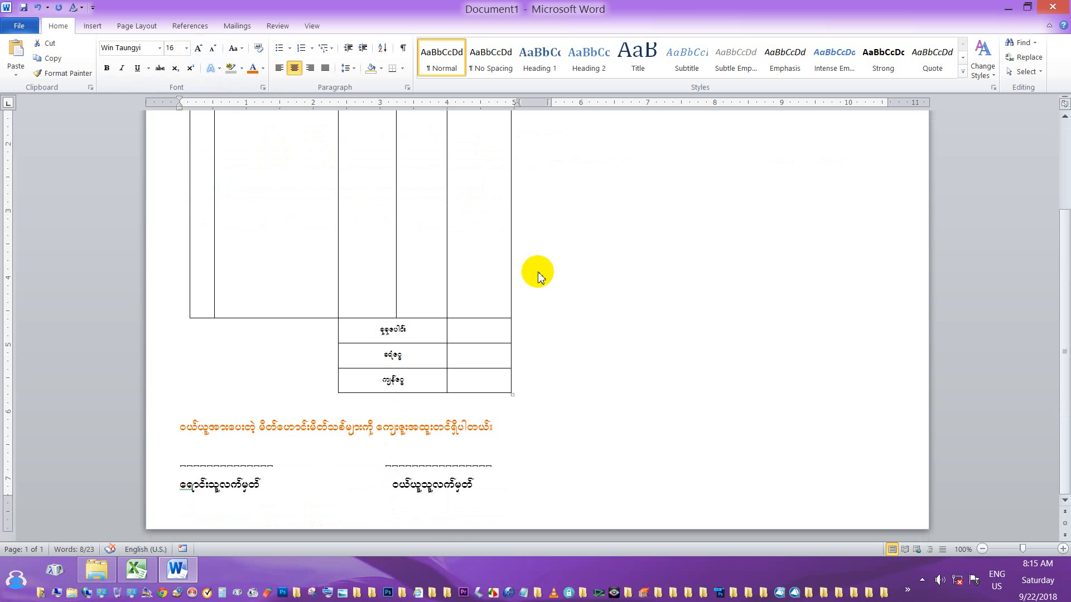
{"action": "scroll", "coordinate": [537, 270], "scroll_direction": "up", "scroll_amount": 5}
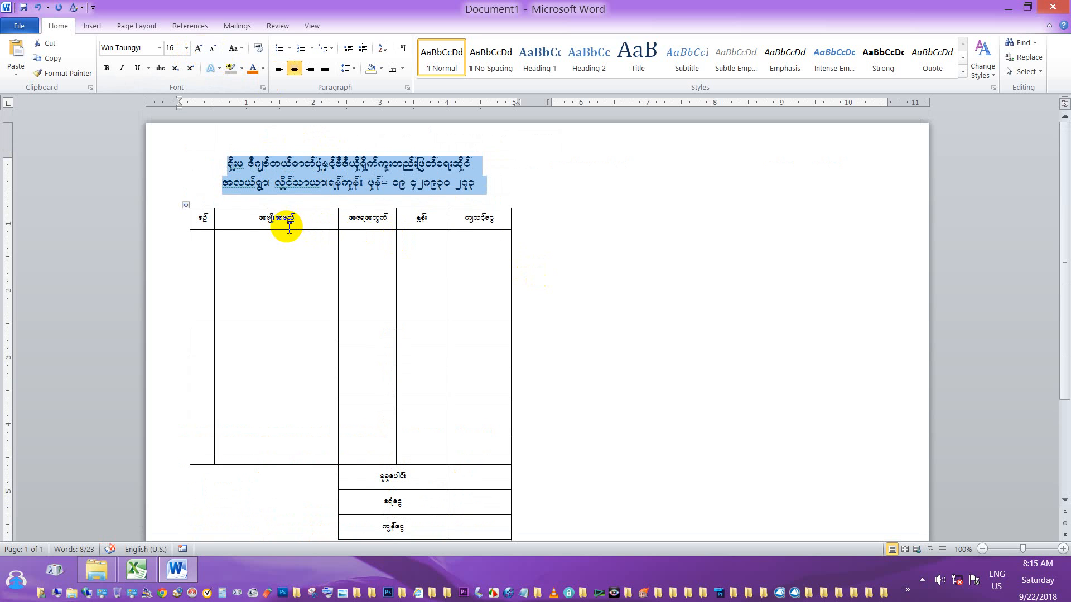
Shrink the table's header-row headings from 16 to 12 pt.
{"action": "left_click_drag", "start_coordinate": [201, 213], "coordinate": [340, 237]}
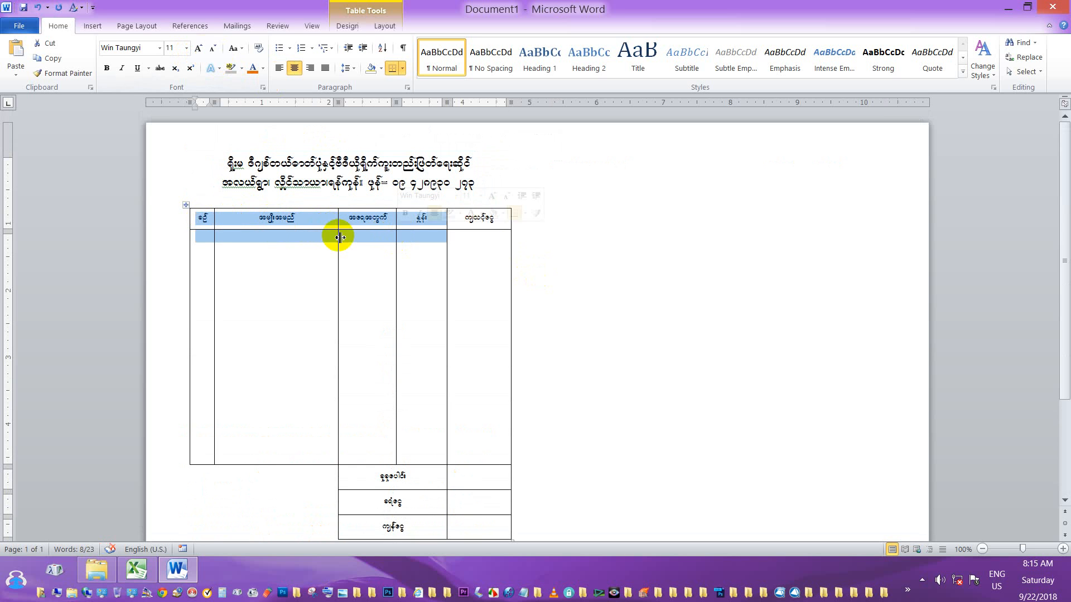
{"action": "left_click", "coordinate": [176, 221]}
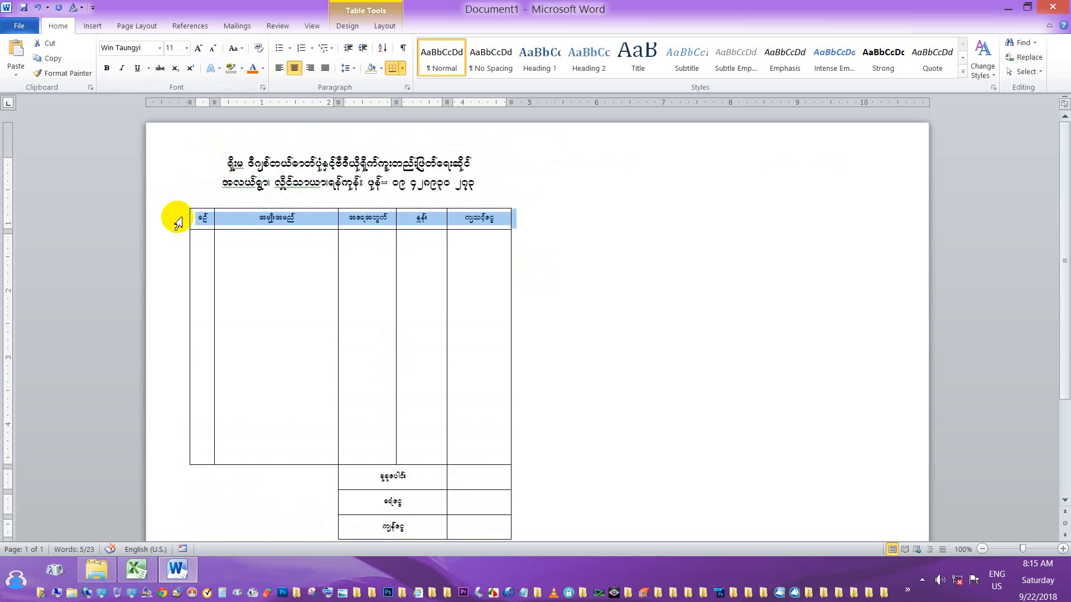
{"action": "left_click", "coordinate": [199, 48]}
{"action": "left_click", "coordinate": [199, 49]}
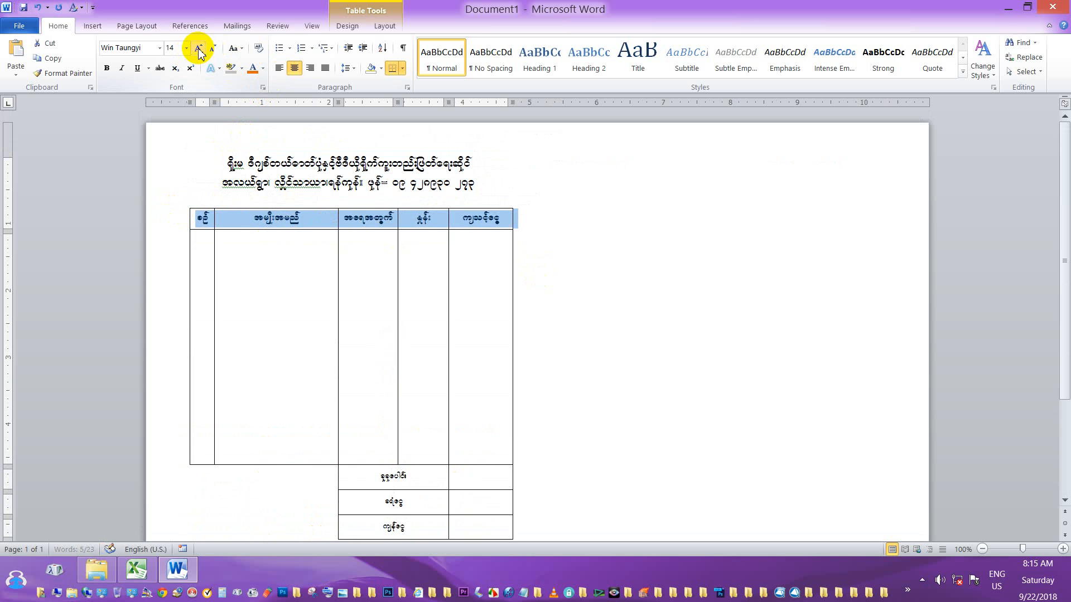
{"action": "left_click", "coordinate": [199, 48]}
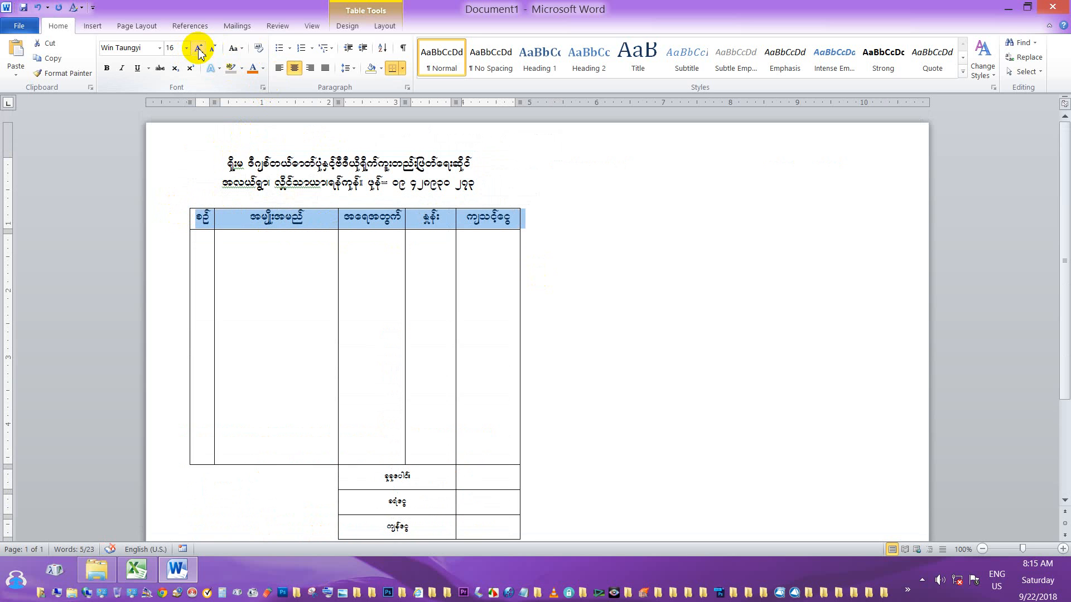
{"action": "left_click", "coordinate": [214, 49]}
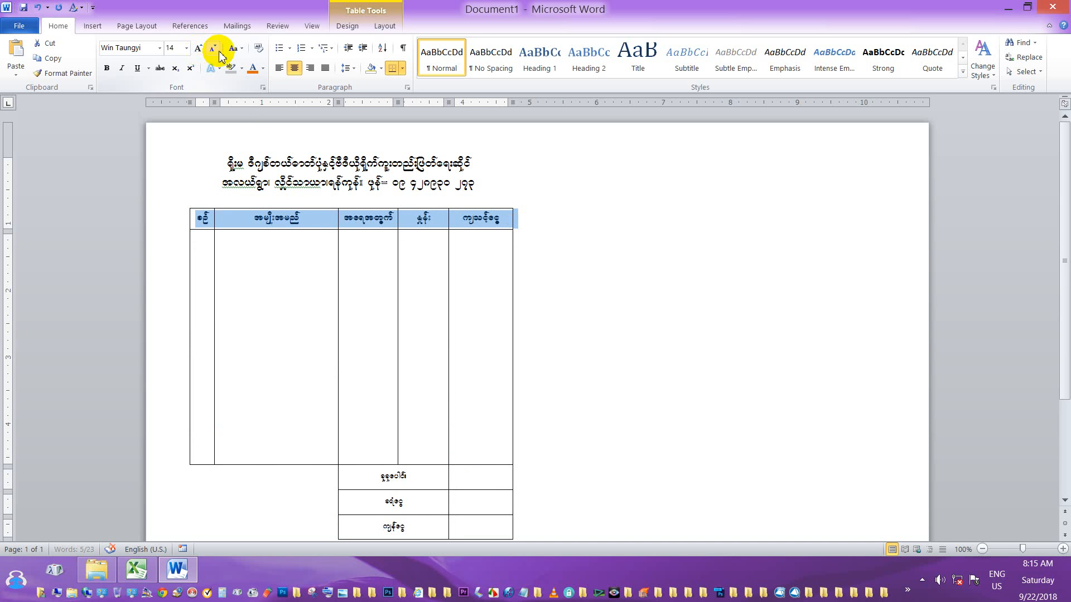
{"action": "left_click", "coordinate": [214, 49]}
{"action": "left_click", "coordinate": [509, 179]}
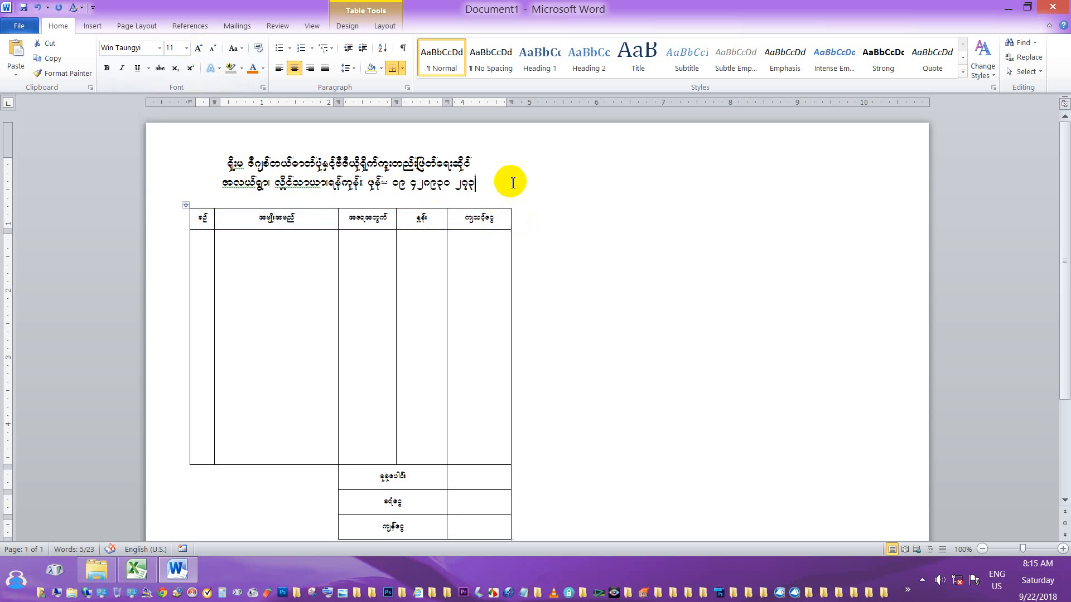
{"action": "scroll", "coordinate": [565, 229], "scroll_direction": "down", "scroll_amount": 1}
{"action": "scroll", "coordinate": [564, 229], "scroll_direction": "up", "scroll_amount": 1}
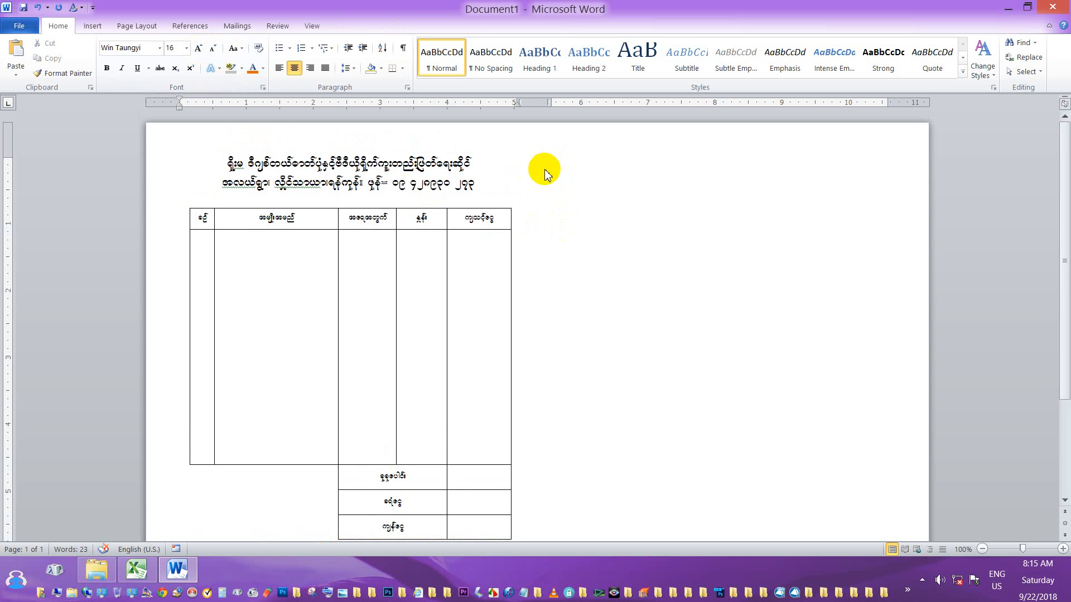
{"action": "scroll", "coordinate": [531, 187], "scroll_direction": "down", "scroll_amount": 4}
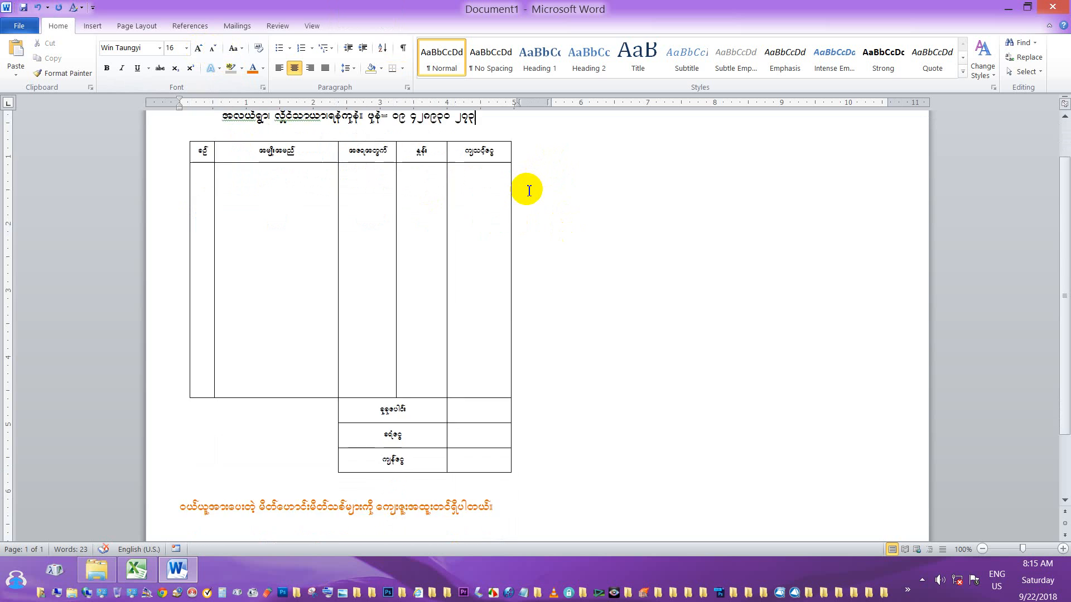
{"action": "scroll", "coordinate": [529, 190], "scroll_direction": "up", "scroll_amount": 4}
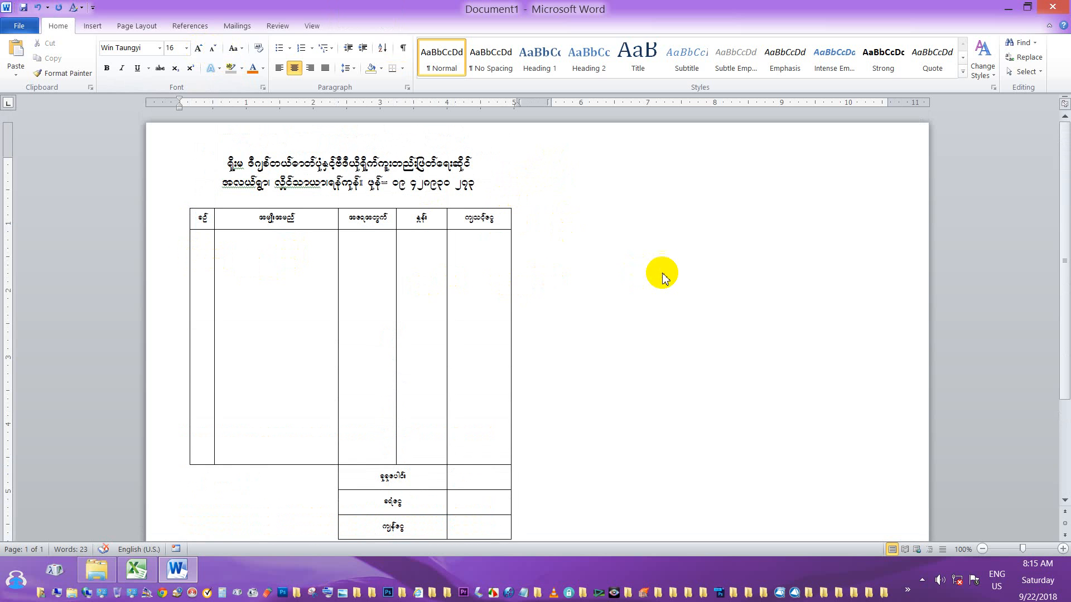
{"action": "scroll", "coordinate": [428, 234], "scroll_direction": "down", "scroll_amount": 3}
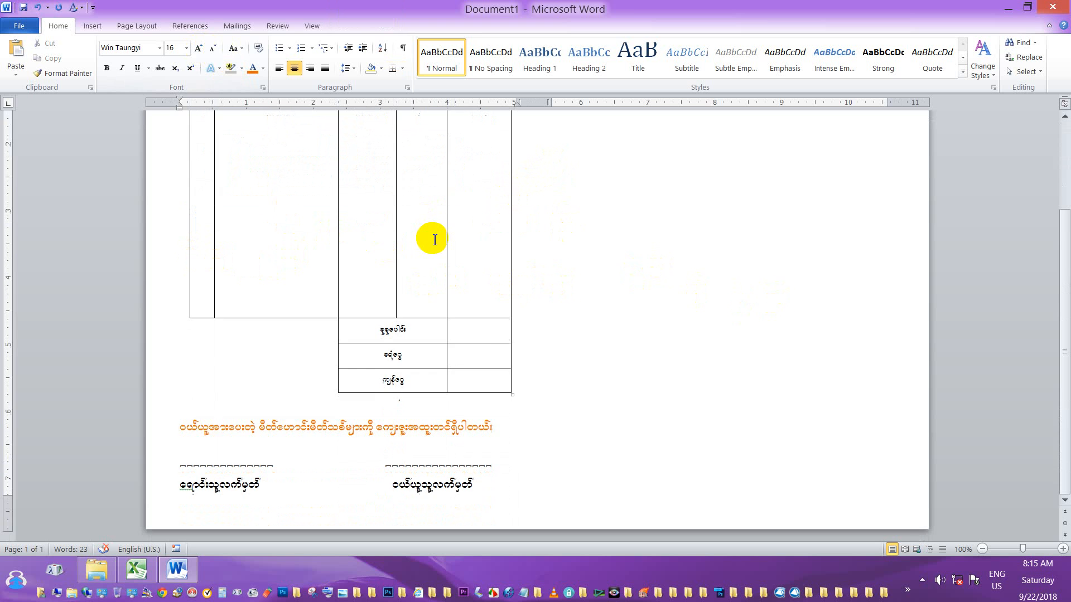
{"action": "scroll", "coordinate": [430, 234], "scroll_direction": "up", "scroll_amount": 3}
{"action": "scroll", "coordinate": [346, 223], "scroll_direction": "down", "scroll_amount": 3}
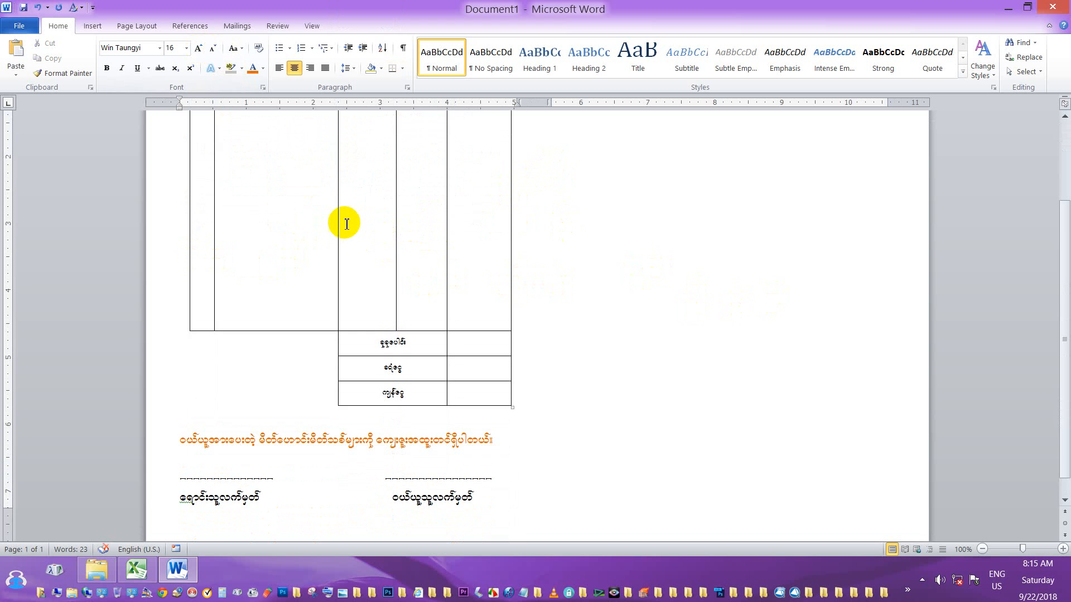
{"action": "scroll", "coordinate": [550, 253], "scroll_direction": "up", "scroll_amount": 3}
{"action": "scroll", "coordinate": [444, 296], "scroll_direction": "down", "scroll_amount": 3}
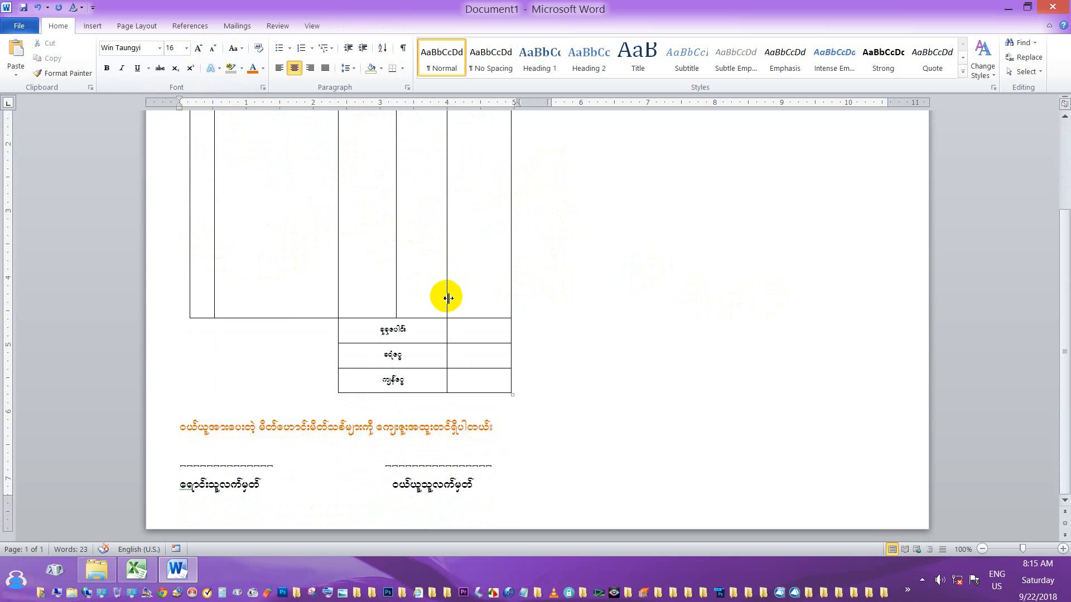
{"action": "scroll", "coordinate": [251, 262], "scroll_direction": "up", "scroll_amount": 3}
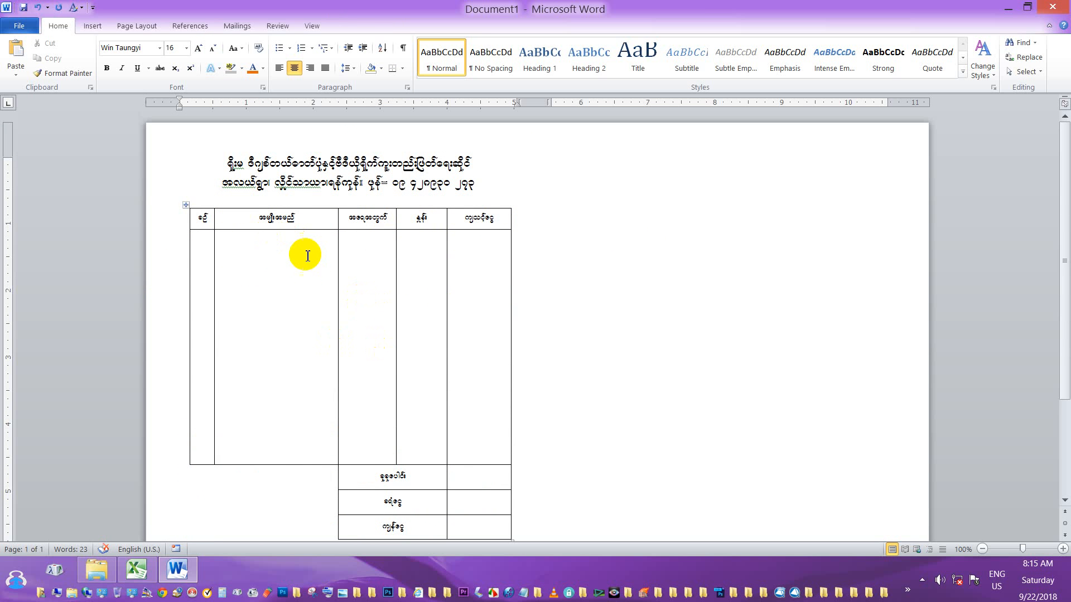
{"action": "scroll", "coordinate": [306, 273], "scroll_direction": "down", "scroll_amount": 3}
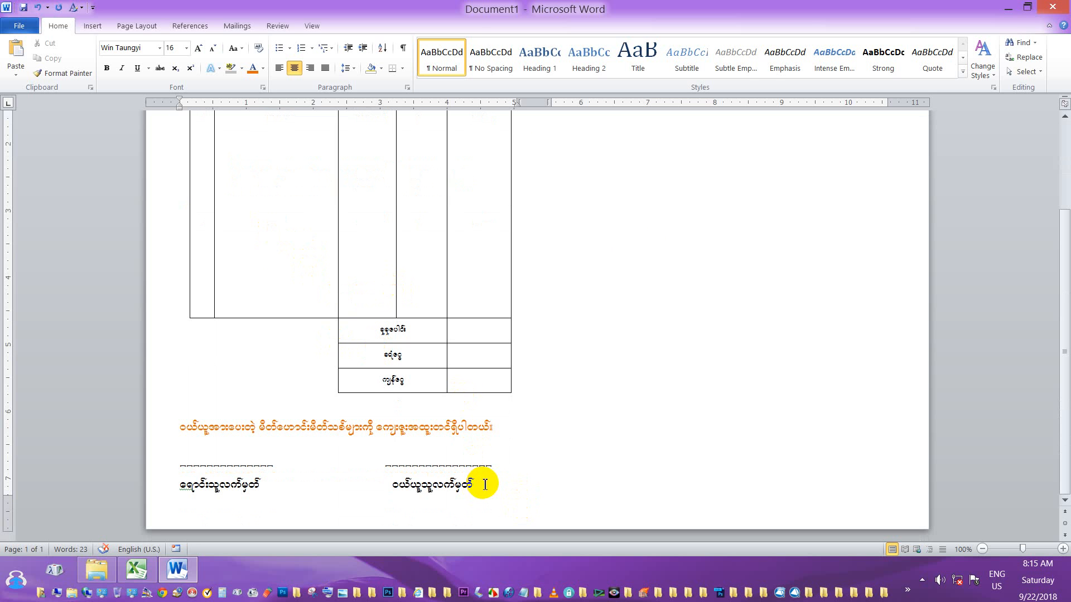
Select the entire voucher with Ctrl+A and copy it.
{"action": "key", "text": "ctrl+a"}
{"action": "scroll", "coordinate": [360, 307], "scroll_direction": "up", "scroll_amount": 3}
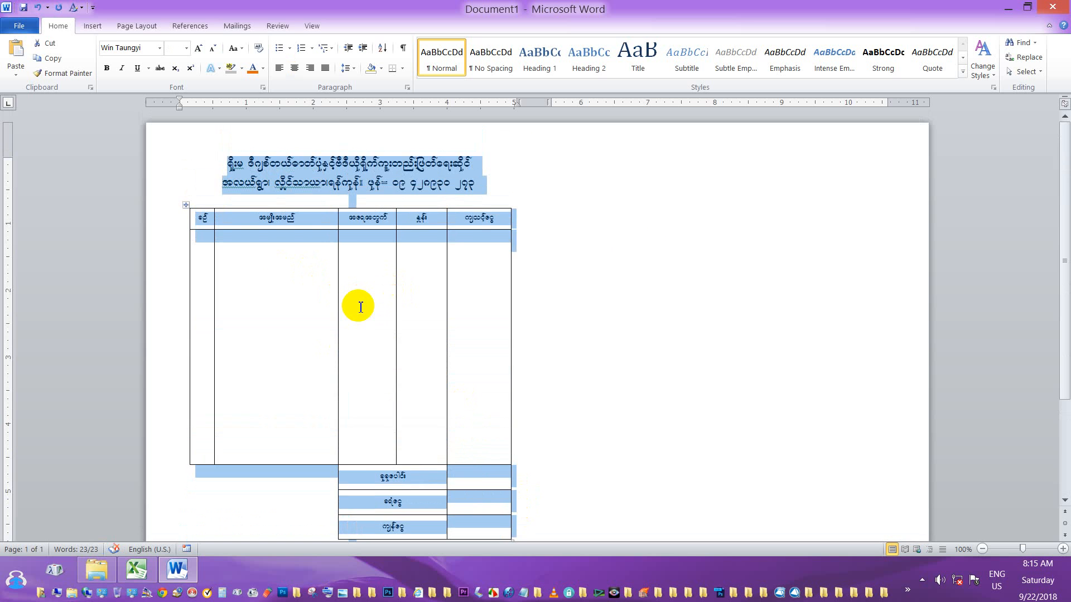
{"action": "scroll", "coordinate": [360, 308], "scroll_direction": "down", "scroll_amount": 3}
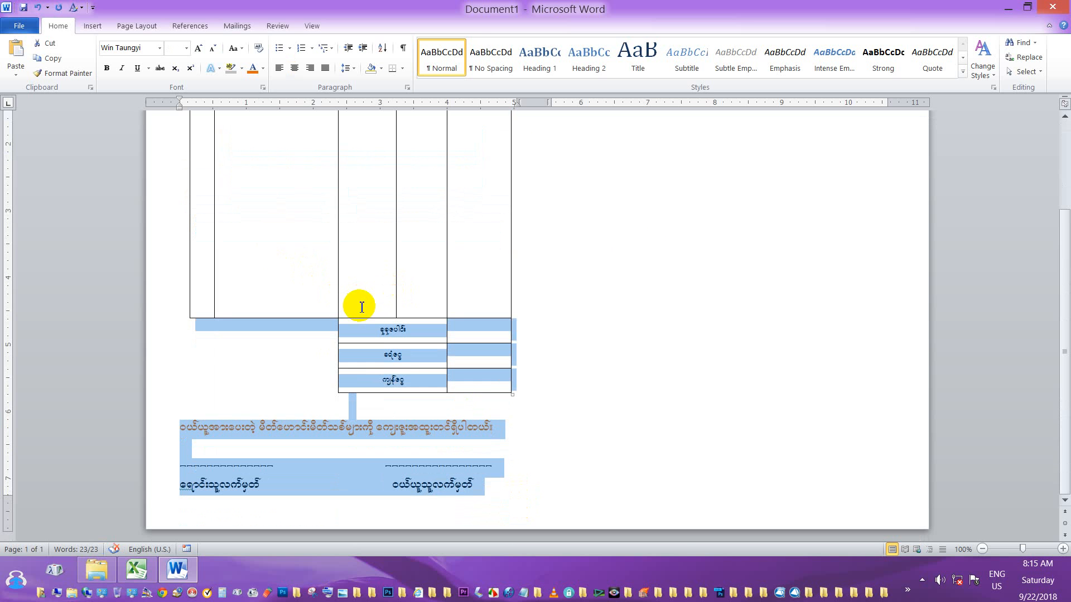
{"action": "left_click", "coordinate": [59, 63]}
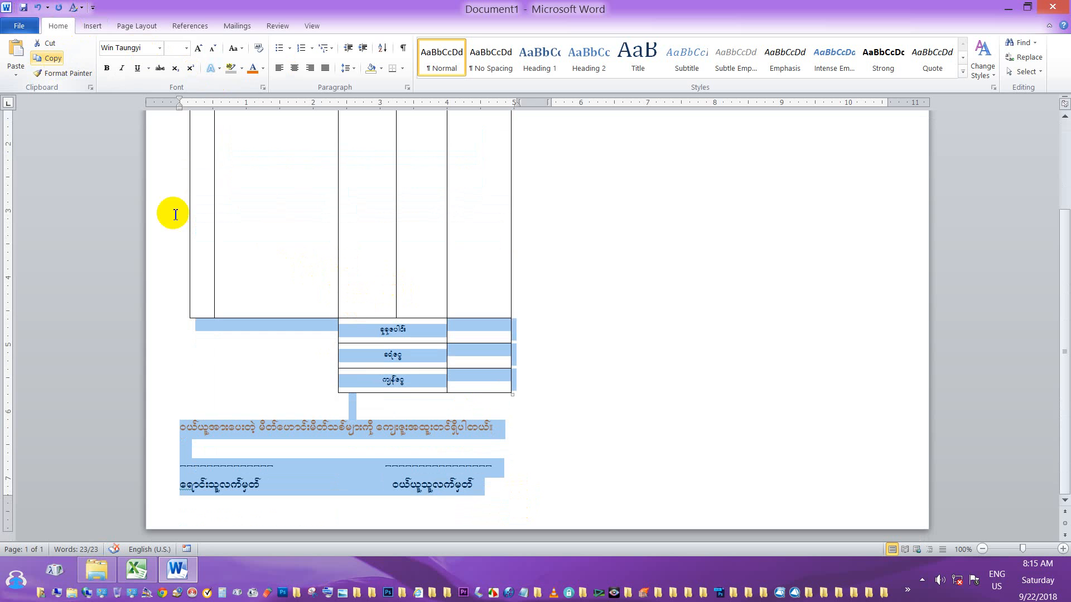
Move the insertion point to the second column and pick up paragraph formatting with Format Painter.
{"action": "left_click", "coordinate": [489, 491]}
{"action": "key", "text": "ctrl+Home"}
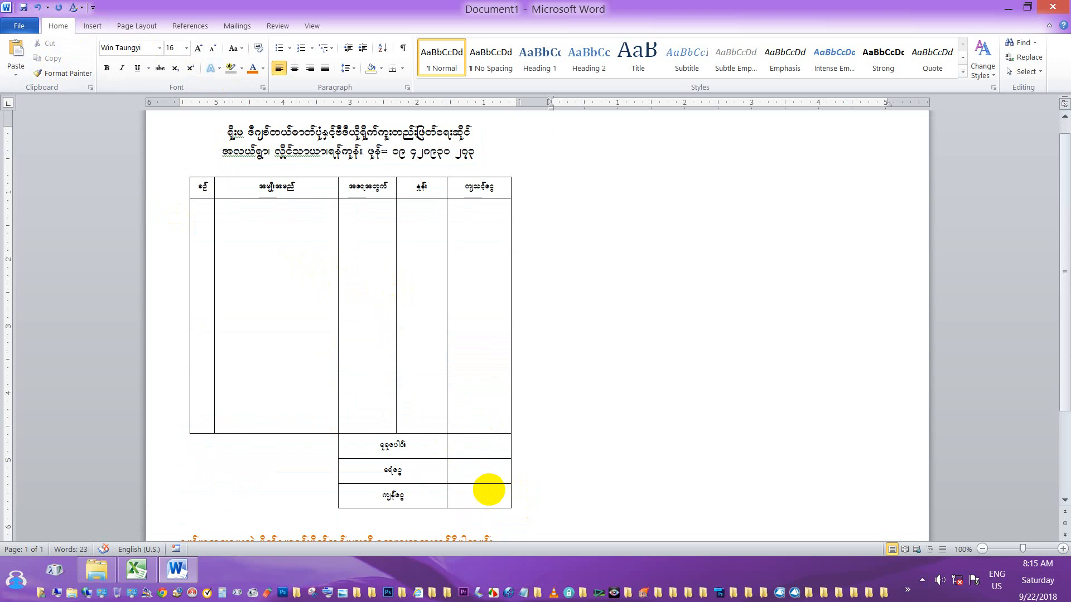
{"action": "left_click", "coordinate": [74, 76]}
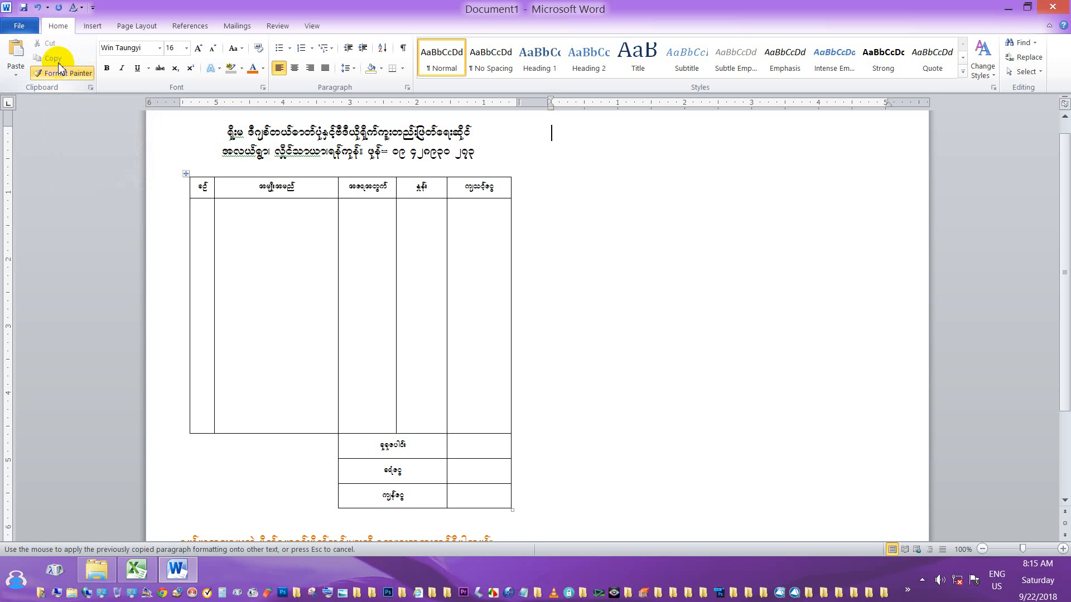
{"action": "scroll", "coordinate": [387, 308], "scroll_direction": "down", "scroll_amount": 2}
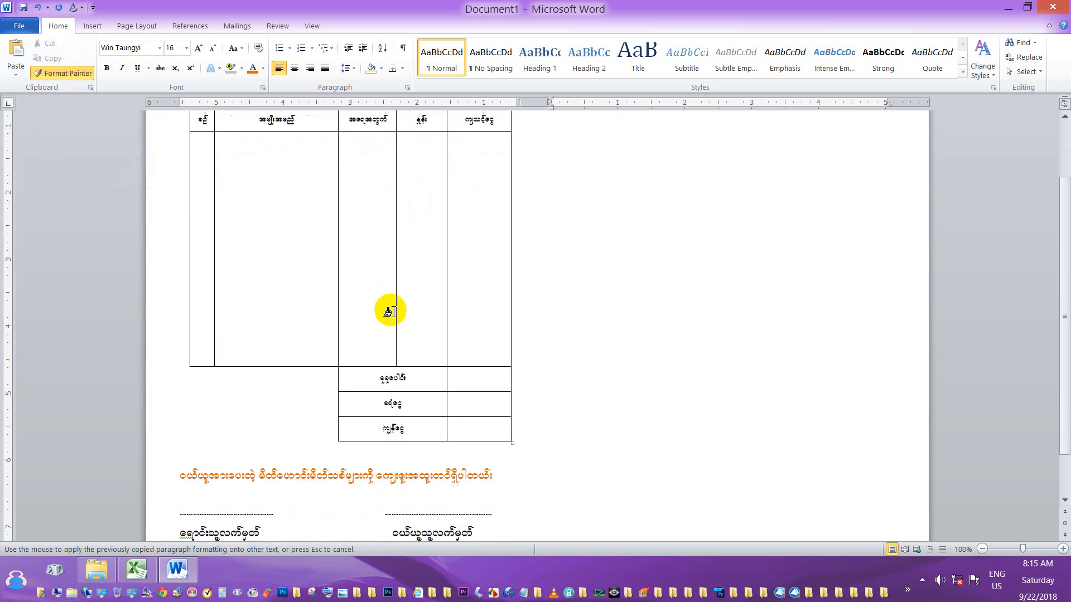
{"action": "scroll", "coordinate": [406, 301], "scroll_direction": "up", "scroll_amount": 3}
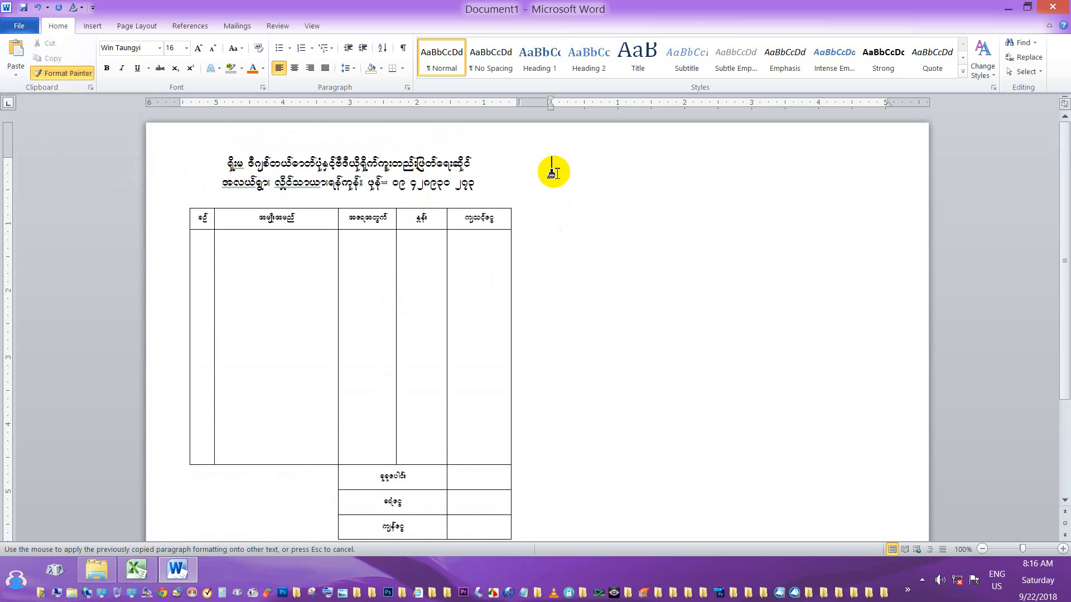
Paste the copied voucher (title, table, caption, signature lines) into the right-hand column.
{"action": "key", "text": "ctrl+v"}
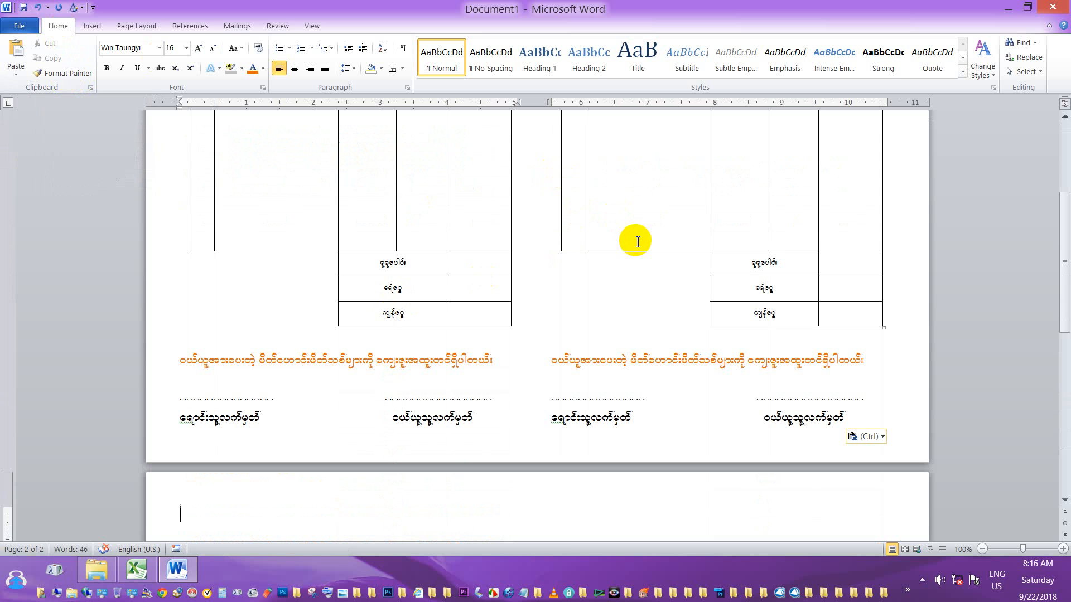
{"action": "scroll", "coordinate": [637, 242], "scroll_direction": "down", "scroll_amount": 5}
{"action": "scroll", "coordinate": [637, 242], "scroll_direction": "up", "scroll_amount": 6}
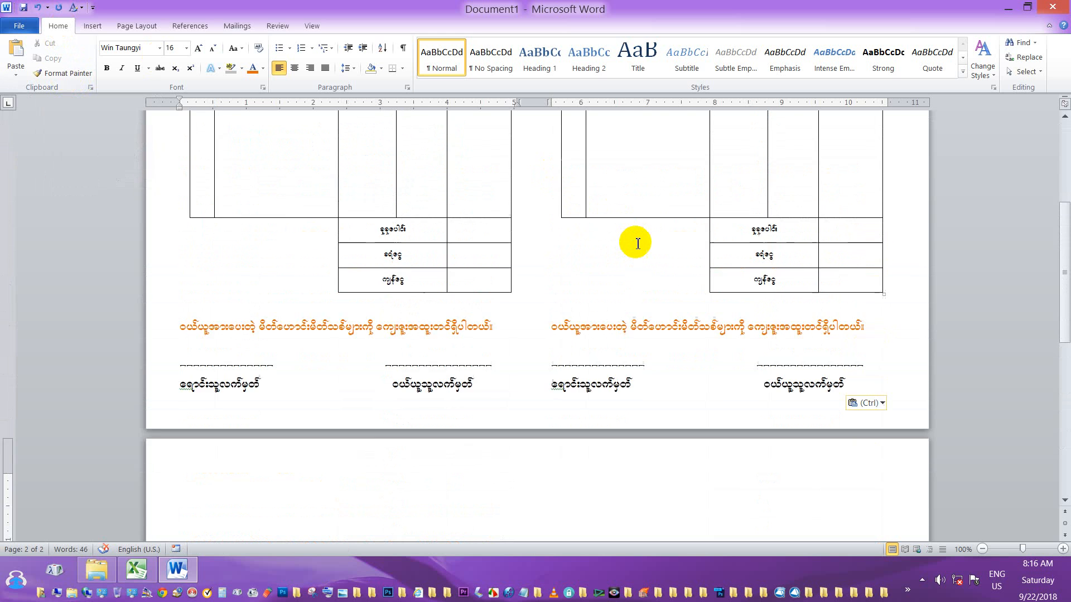
{"action": "scroll", "coordinate": [632, 237], "scroll_direction": "up", "scroll_amount": 1}
{"action": "scroll", "coordinate": [559, 186], "scroll_direction": "up", "scroll_amount": 1}
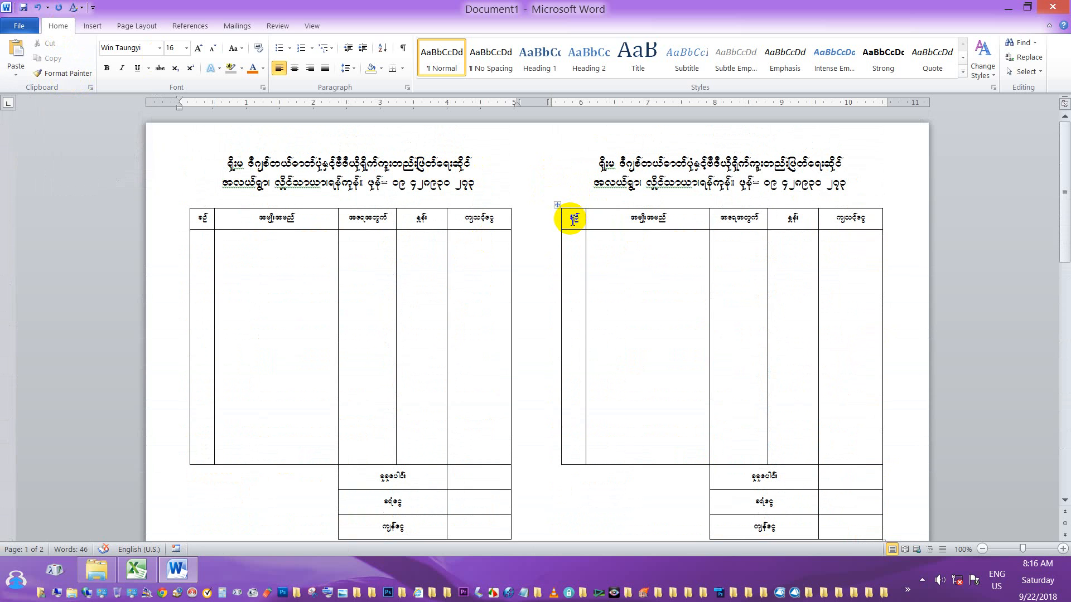
{"action": "scroll", "coordinate": [566, 227], "scroll_direction": "down", "scroll_amount": 1}
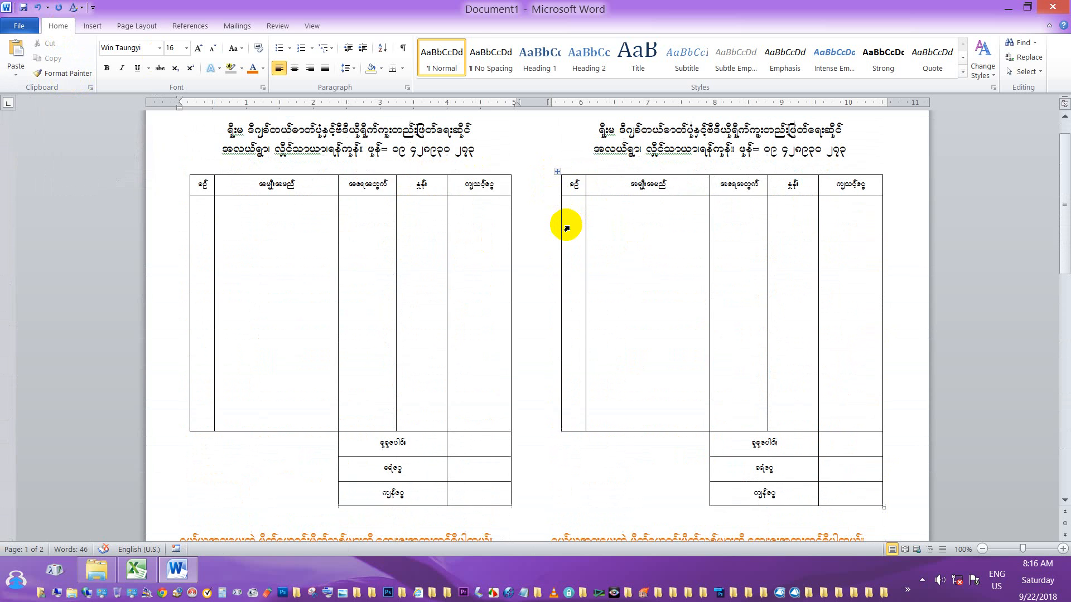
{"action": "scroll", "coordinate": [580, 233], "scroll_direction": "down", "scroll_amount": 2}
{"action": "scroll", "coordinate": [586, 236], "scroll_direction": "up", "scroll_amount": 2}
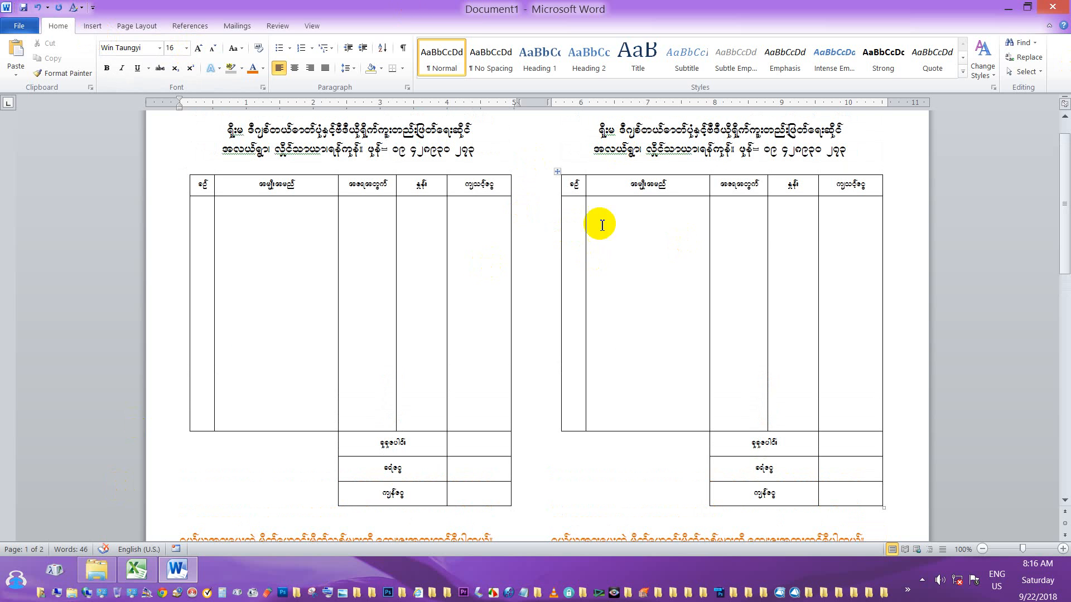
{"action": "left_click", "coordinate": [91, 25]}
Draw eight horizontal row lines across the right voucher table's body with Draw Table.
{"action": "left_click", "coordinate": [111, 78]}
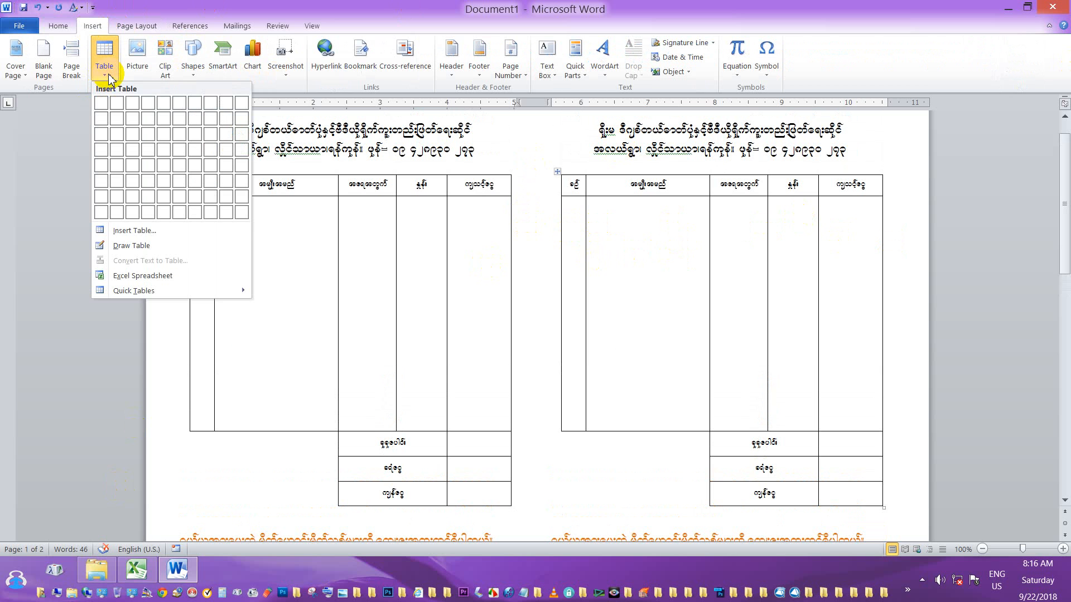
{"action": "left_click", "coordinate": [132, 246]}
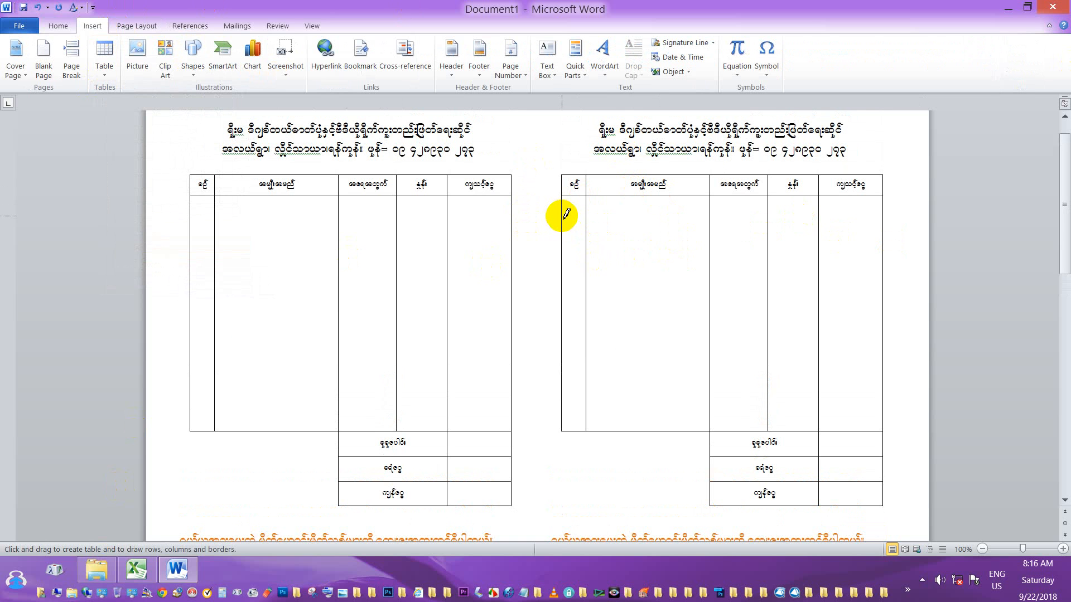
{"action": "left_click_drag", "start_coordinate": [564, 216], "coordinate": [880, 216]}
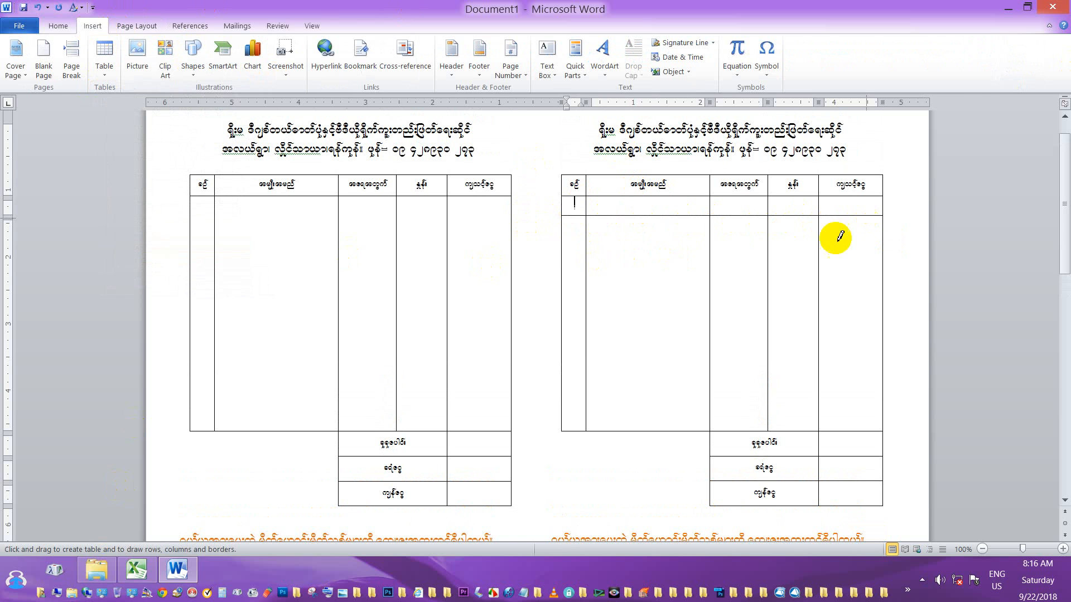
{"action": "left_click_drag", "start_coordinate": [565, 233], "coordinate": [880, 233]}
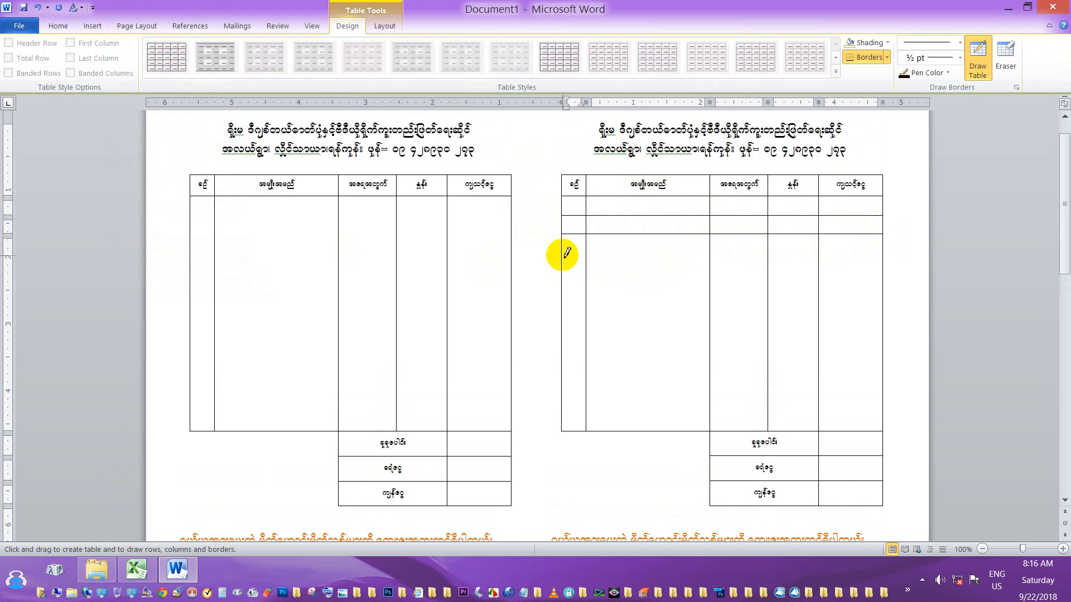
{"action": "left_click_drag", "start_coordinate": [563, 254], "coordinate": [864, 254]}
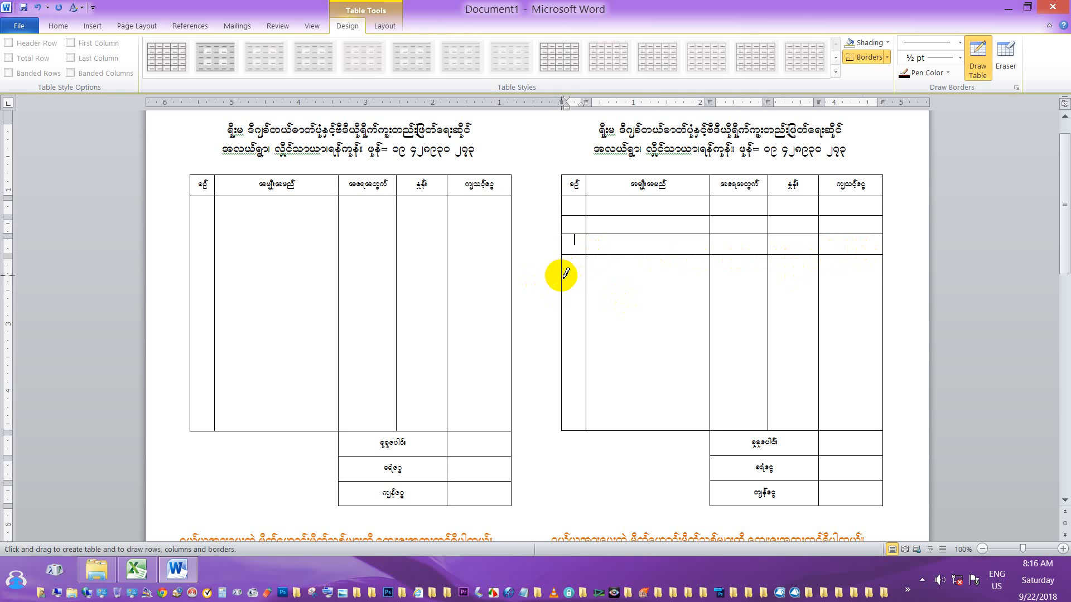
{"action": "left_click_drag", "start_coordinate": [563, 275], "coordinate": [873, 275]}
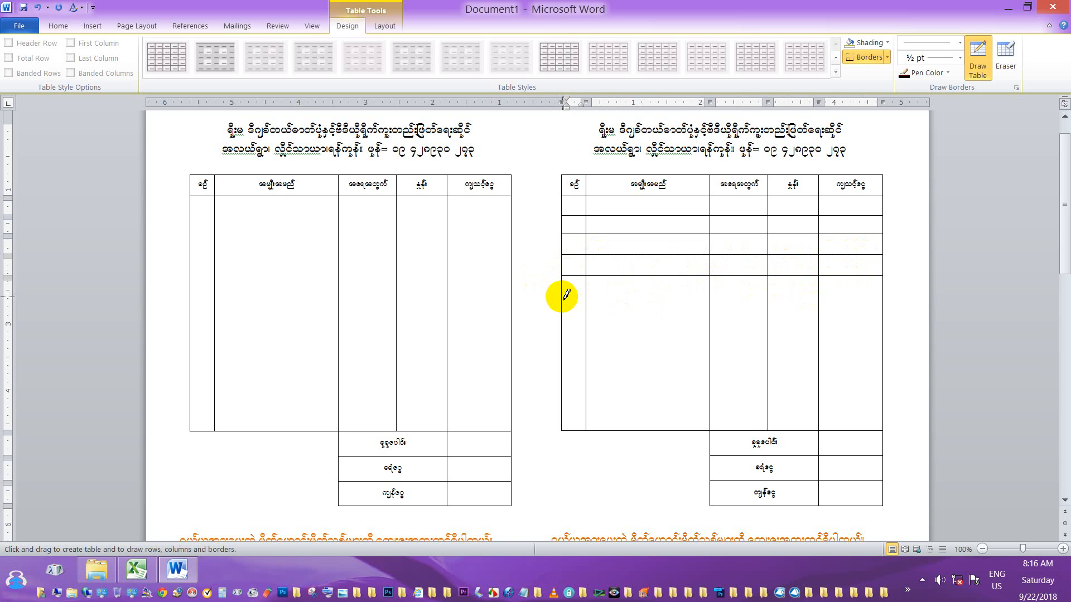
{"action": "left_click_drag", "start_coordinate": [564, 295], "coordinate": [859, 295]}
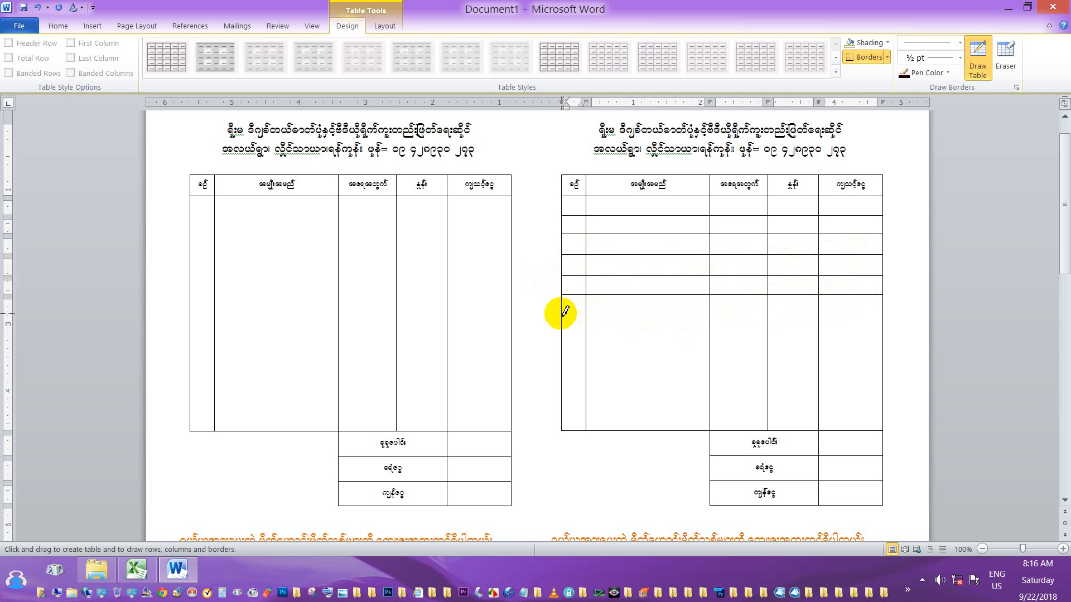
{"action": "left_click_drag", "start_coordinate": [563, 314], "coordinate": [867, 314]}
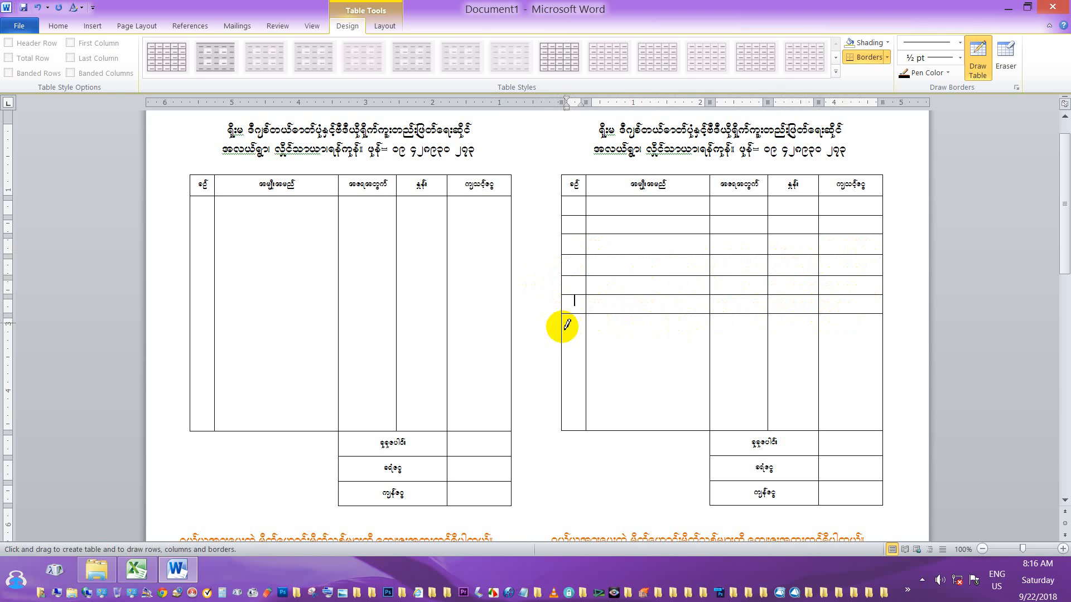
{"action": "left_click_drag", "start_coordinate": [565, 333], "coordinate": [870, 334]}
{"action": "left_click_drag", "start_coordinate": [565, 352], "coordinate": [873, 352]}
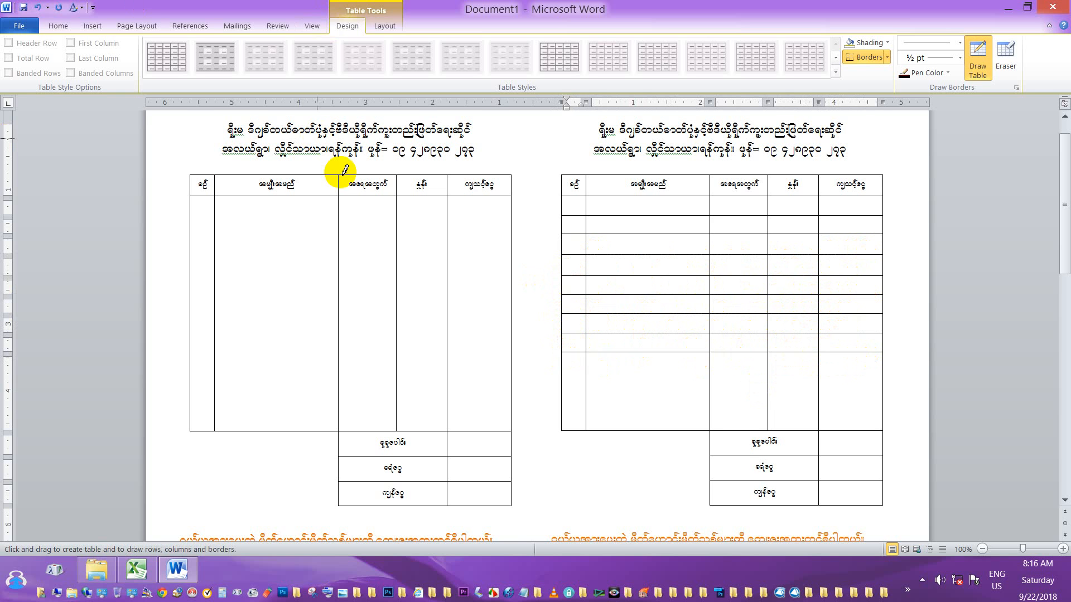
Add three more row lines lower down, then drag the right table's bottom border to match the left.
{"action": "scroll", "coordinate": [596, 269], "scroll_direction": "down", "scroll_amount": 2}
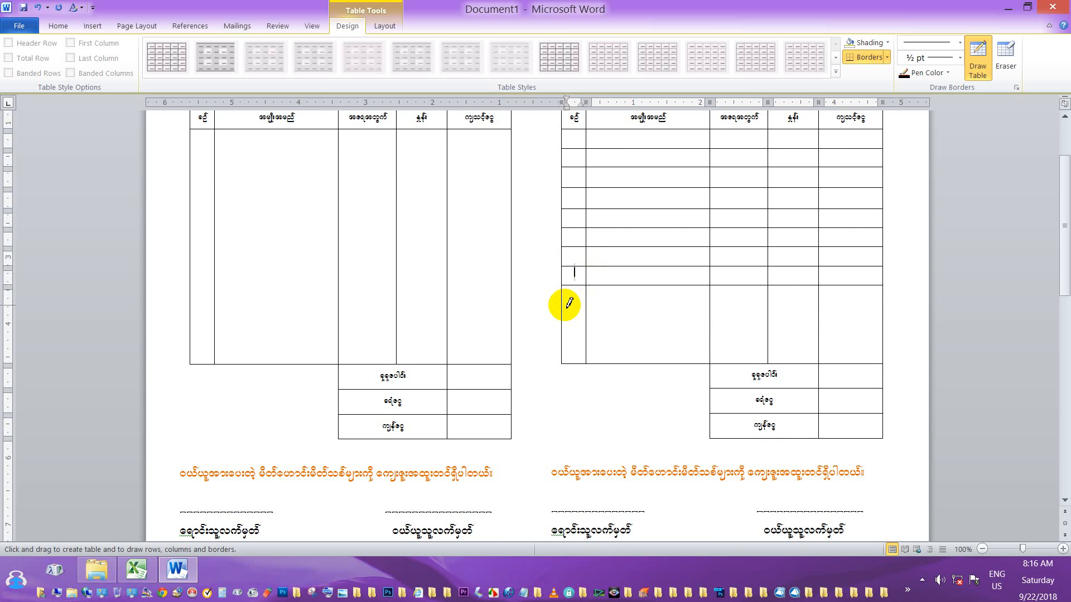
{"action": "left_click_drag", "start_coordinate": [567, 305], "coordinate": [873, 306]}
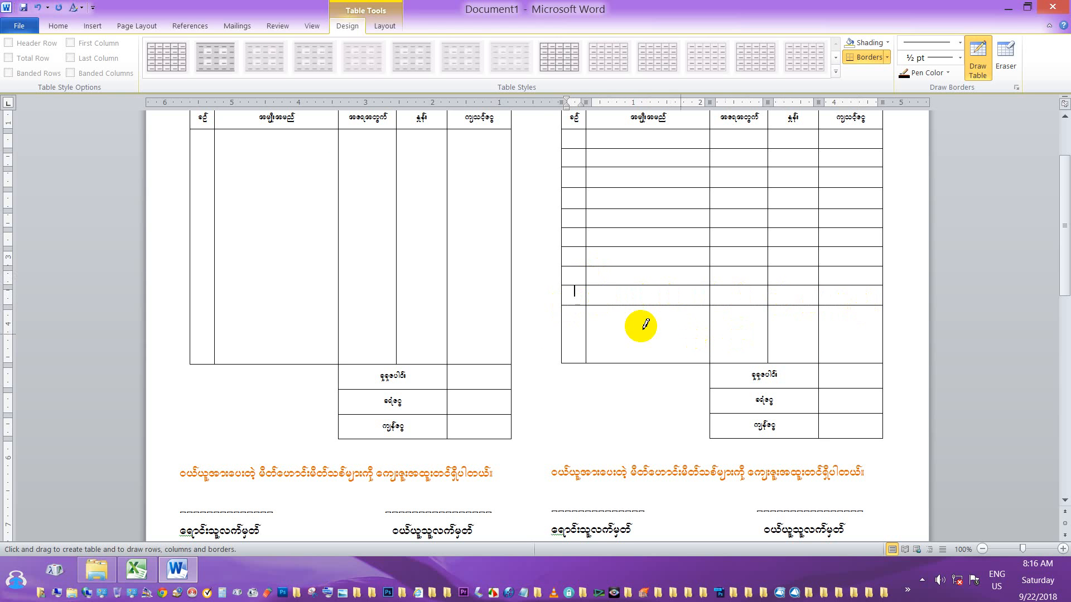
{"action": "left_click_drag", "start_coordinate": [566, 325], "coordinate": [873, 325]}
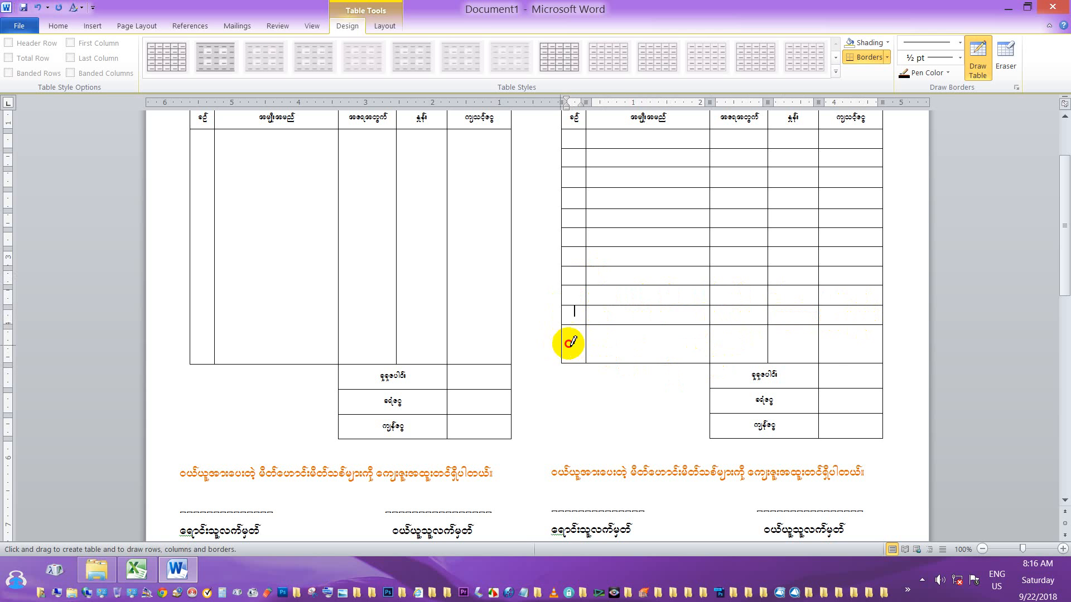
{"action": "left_click_drag", "start_coordinate": [570, 342], "coordinate": [875, 344]}
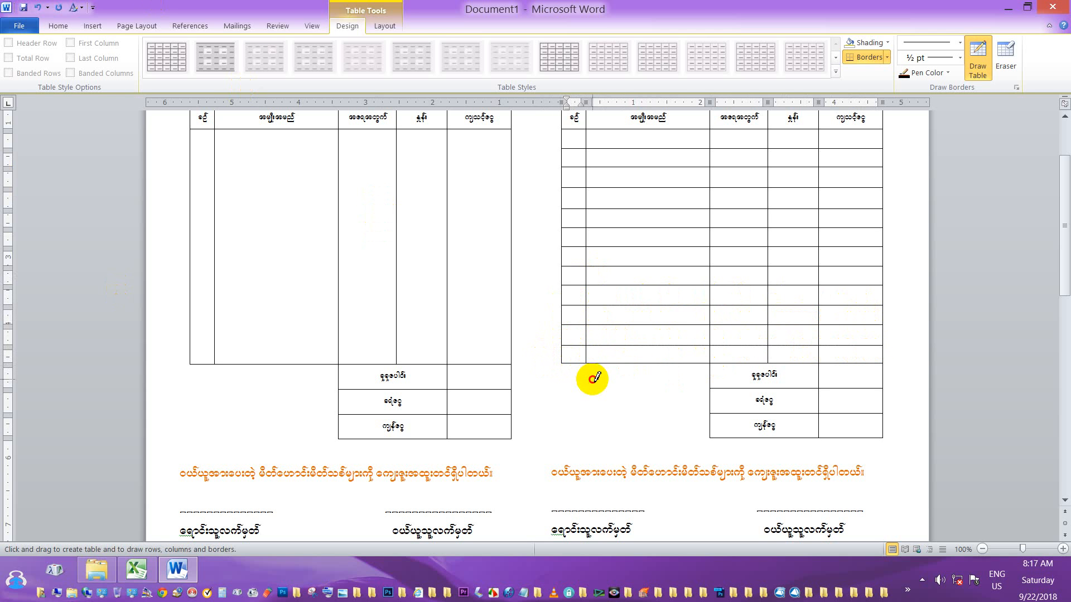
{"action": "key", "text": "Escape"}
{"action": "left_click_drag", "start_coordinate": [598, 364], "coordinate": [598, 369]}
{"action": "scroll", "coordinate": [630, 332], "scroll_direction": "up", "scroll_amount": 1}
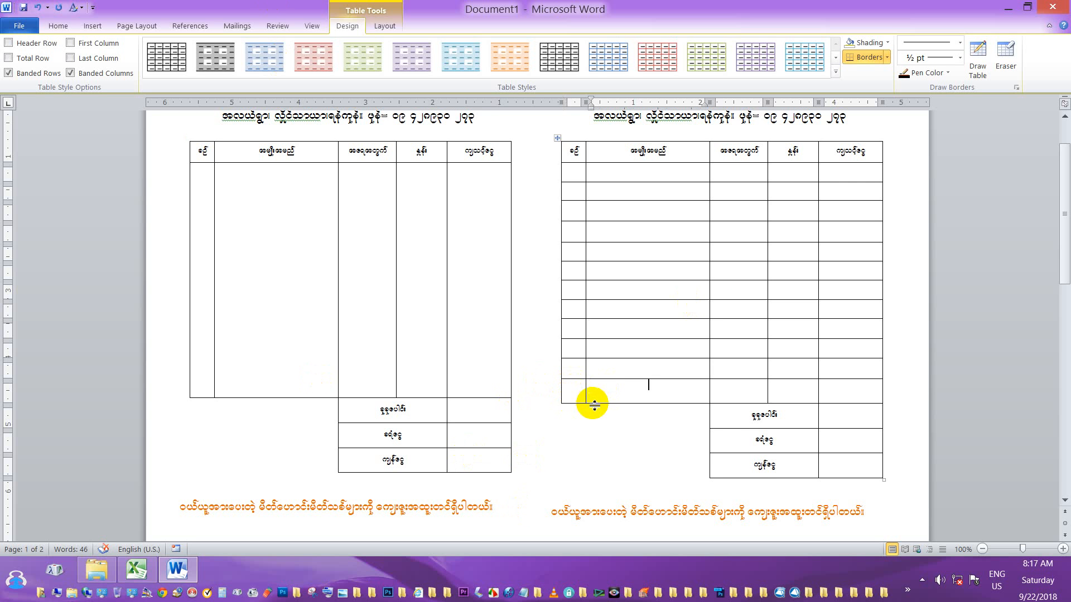
{"action": "left_click_drag", "start_coordinate": [591, 402], "coordinate": [595, 399]}
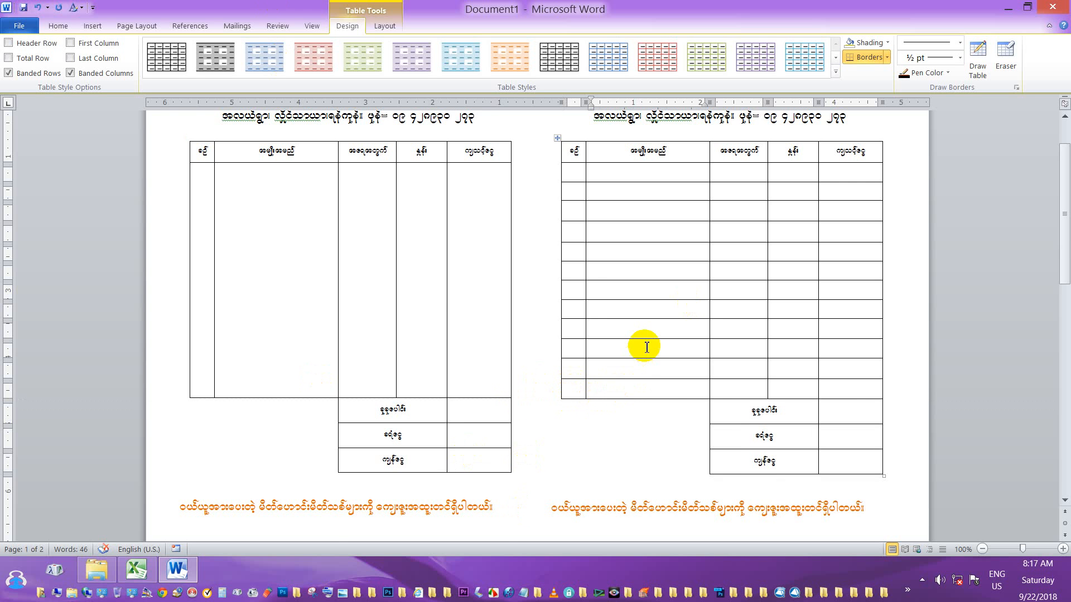
Nudge the right table's bottom border slightly so it lines up with the left table.
{"action": "scroll", "coordinate": [647, 346], "scroll_direction": "up", "scroll_amount": 2}
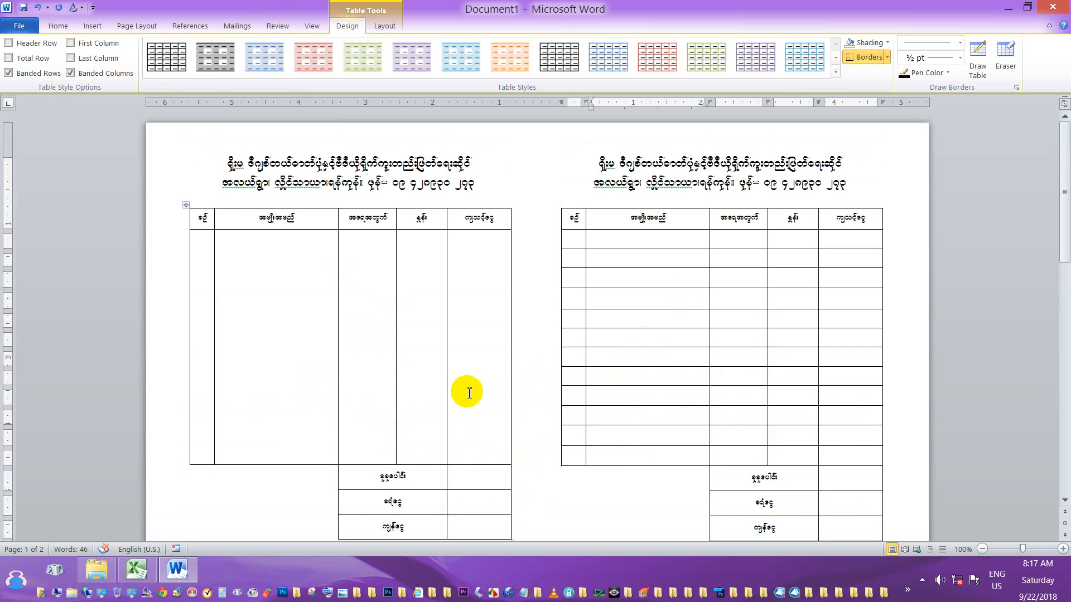
{"action": "scroll", "coordinate": [268, 173], "scroll_direction": "down", "scroll_amount": 3}
{"action": "scroll", "coordinate": [416, 302], "scroll_direction": "down", "scroll_amount": 3}
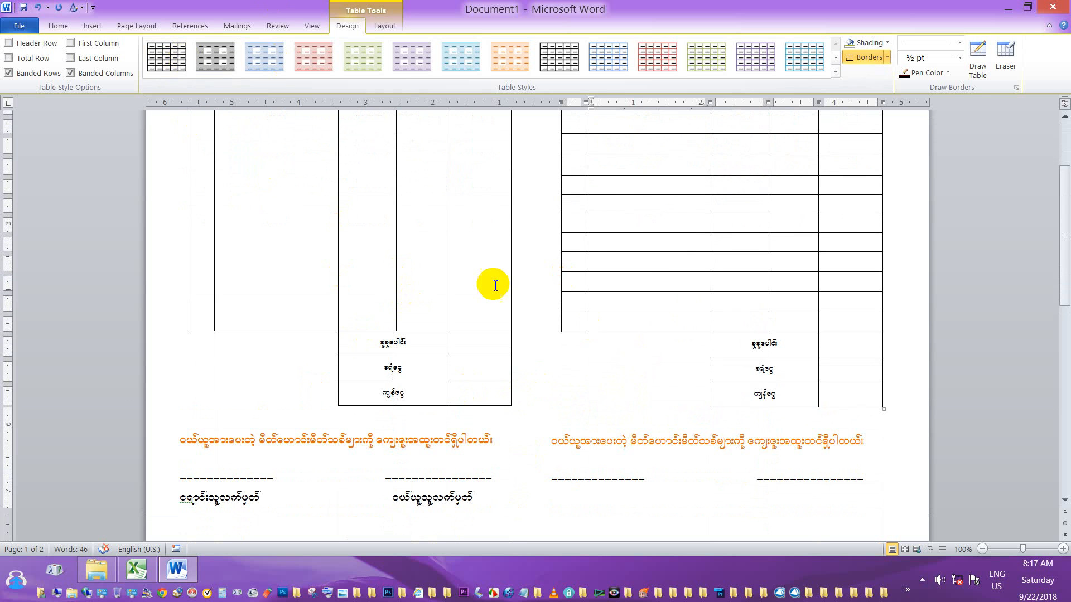
{"action": "scroll", "coordinate": [485, 273], "scroll_direction": "up", "scroll_amount": 6}
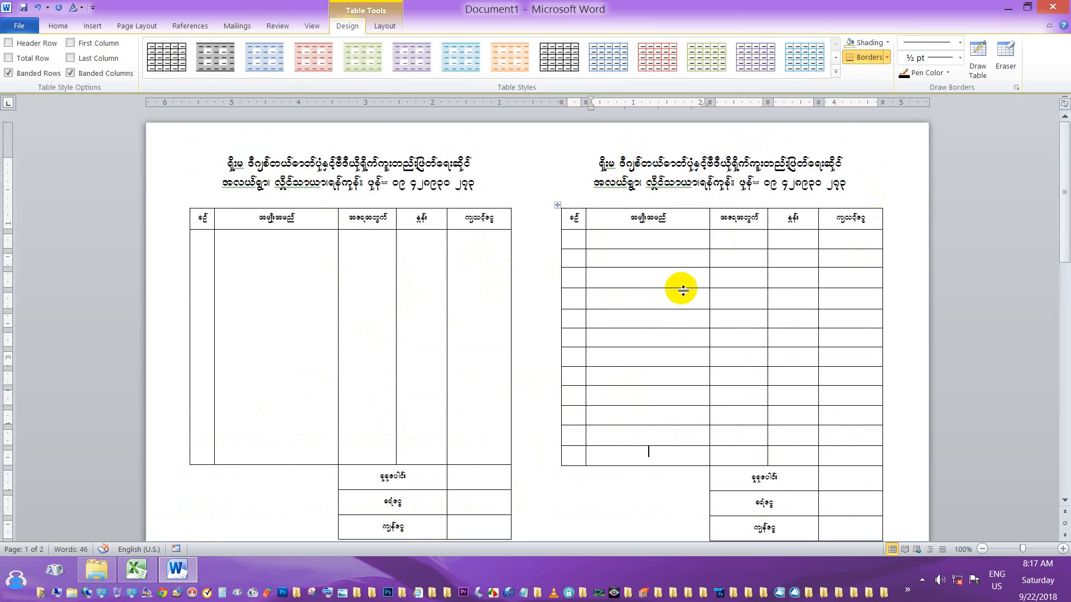
{"action": "scroll", "coordinate": [697, 296], "scroll_direction": "down", "scroll_amount": 6}
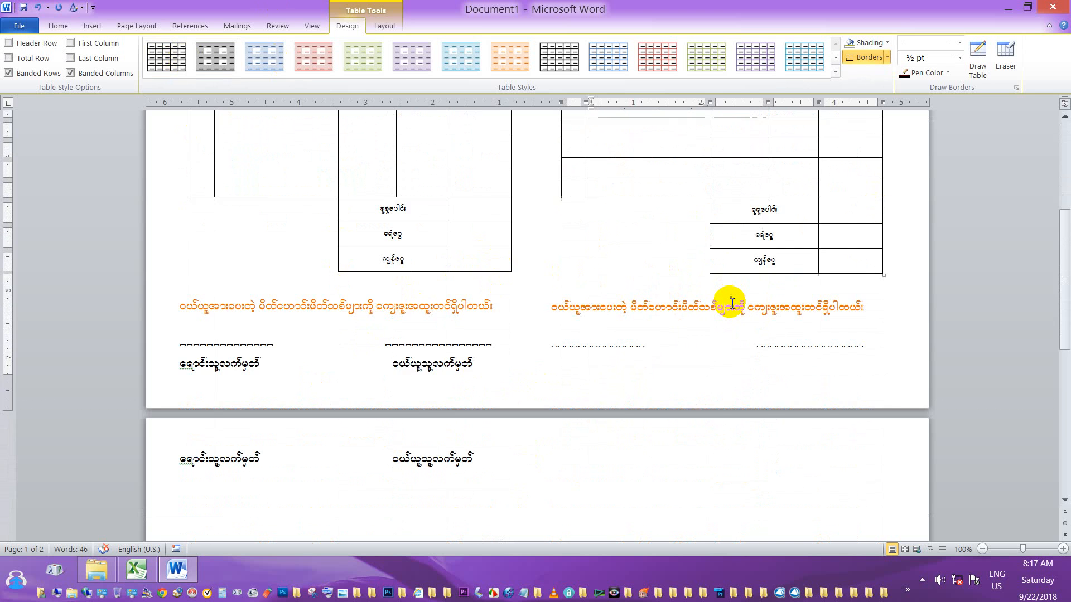
{"action": "scroll", "coordinate": [729, 304], "scroll_direction": "up", "scroll_amount": 2}
{"action": "scroll", "coordinate": [731, 302], "scroll_direction": "down", "scroll_amount": 2}
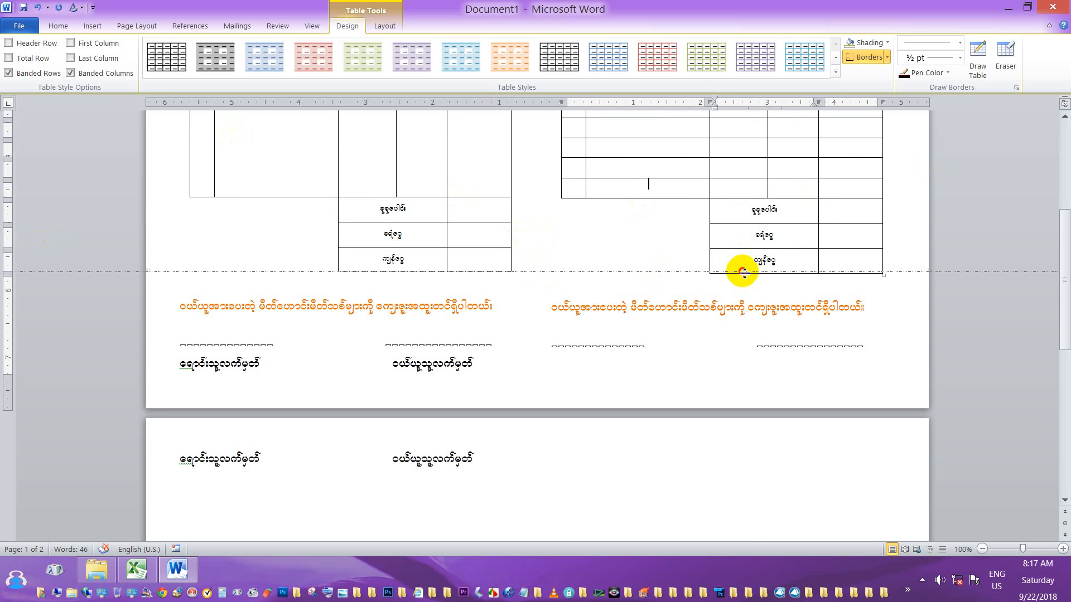
{"action": "left_click_drag", "start_coordinate": [744, 272], "coordinate": [745, 270]}
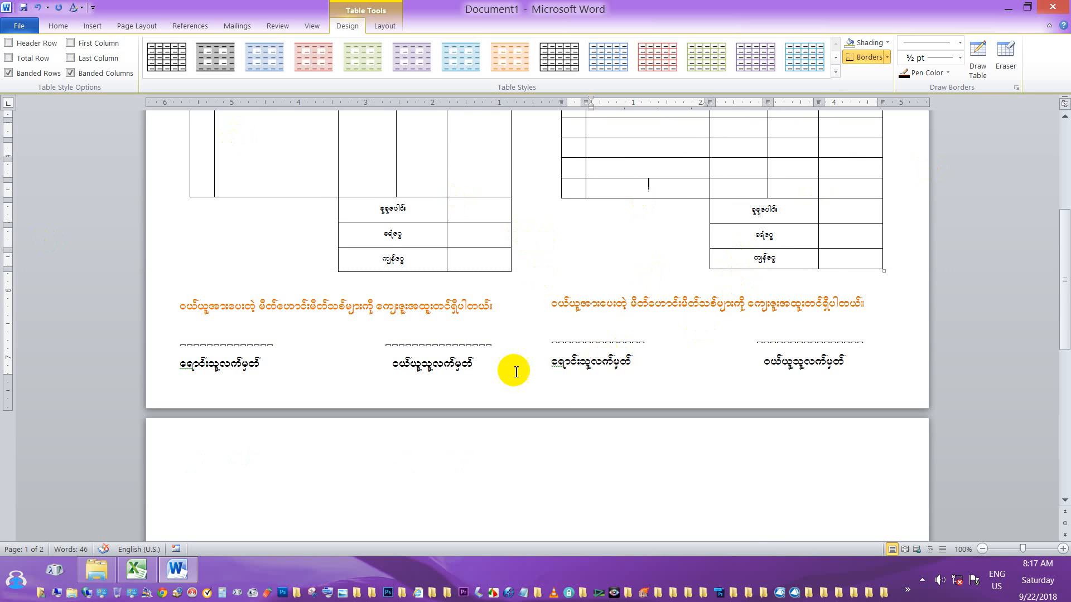
{"action": "scroll", "coordinate": [533, 433], "scroll_direction": "down", "scroll_amount": 3}
{"action": "scroll", "coordinate": [536, 431], "scroll_direction": "down", "scroll_amount": 3}
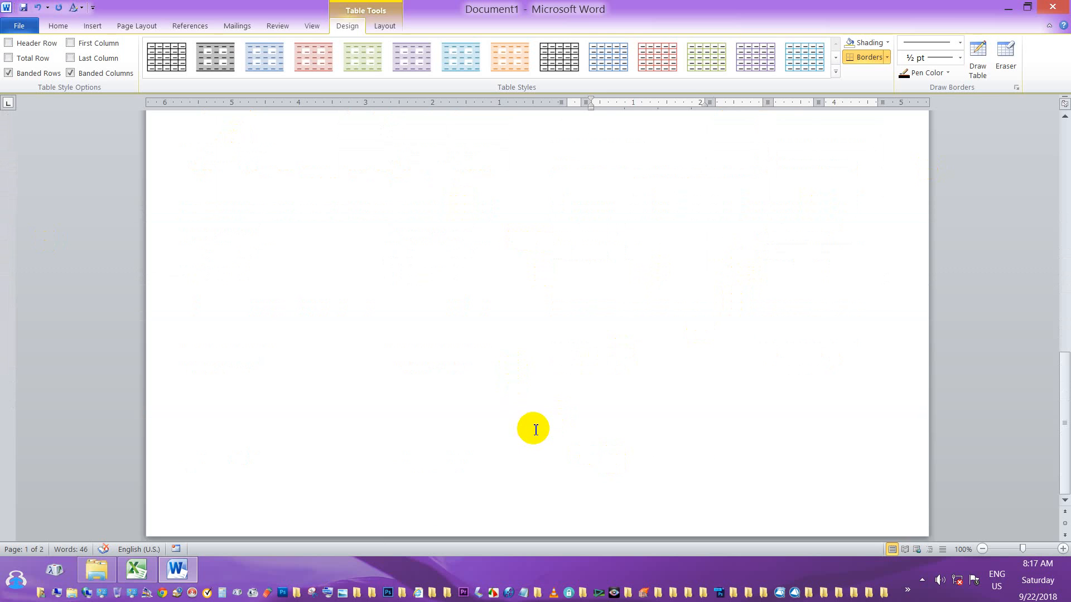
Delete the empty second page so only the one voucher page remains.
{"action": "left_click", "coordinate": [536, 429]}
{"action": "key", "text": "BackSpace"}
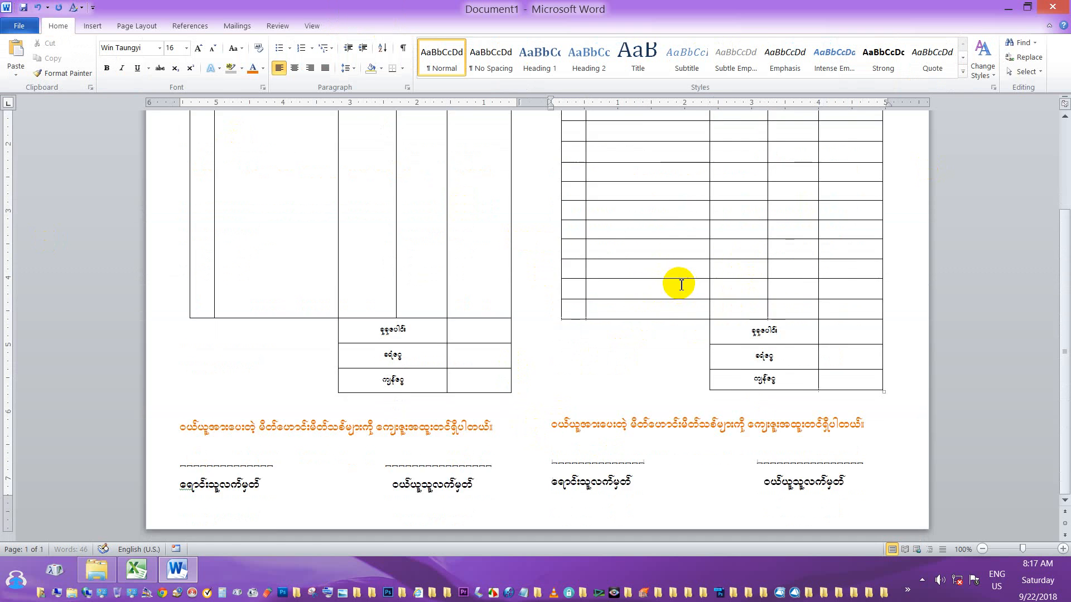
{"action": "scroll", "coordinate": [681, 282], "scroll_direction": "up", "scroll_amount": 2}
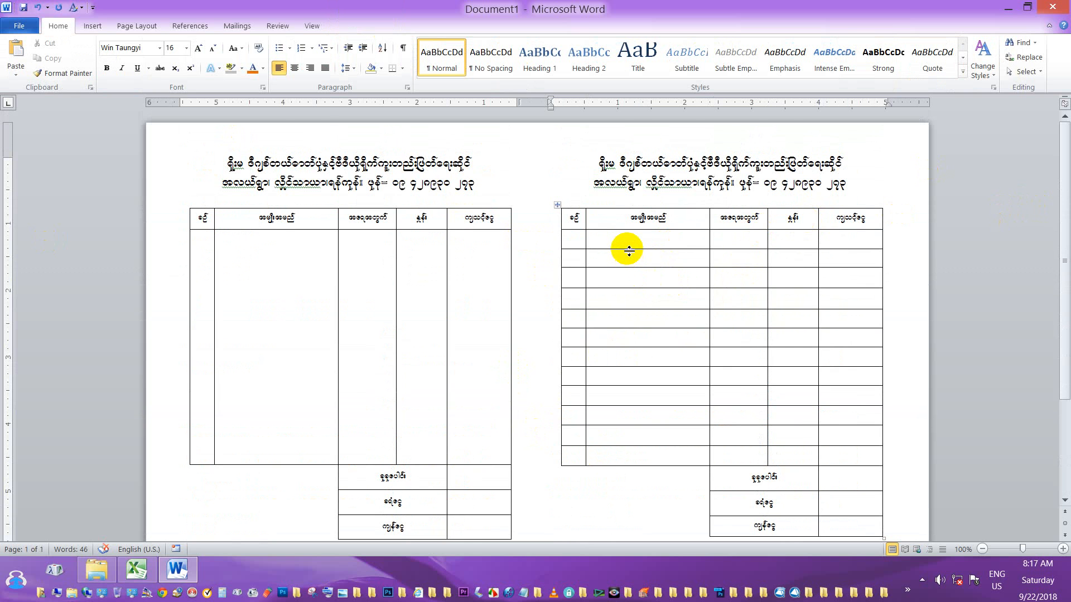
{"action": "scroll", "coordinate": [580, 242], "scroll_direction": "down", "scroll_amount": 4}
{"action": "scroll", "coordinate": [580, 242], "scroll_direction": "up", "scroll_amount": 4}
{"action": "scroll", "coordinate": [580, 245], "scroll_direction": "down", "scroll_amount": 3}
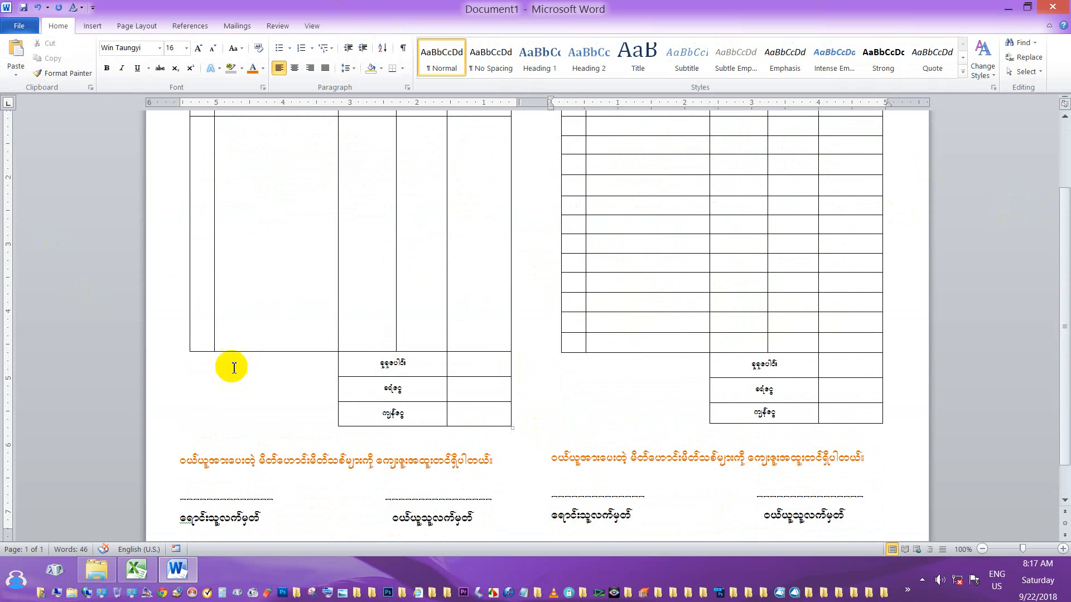
{"action": "scroll", "coordinate": [234, 366], "scroll_direction": "up", "scroll_amount": 3}
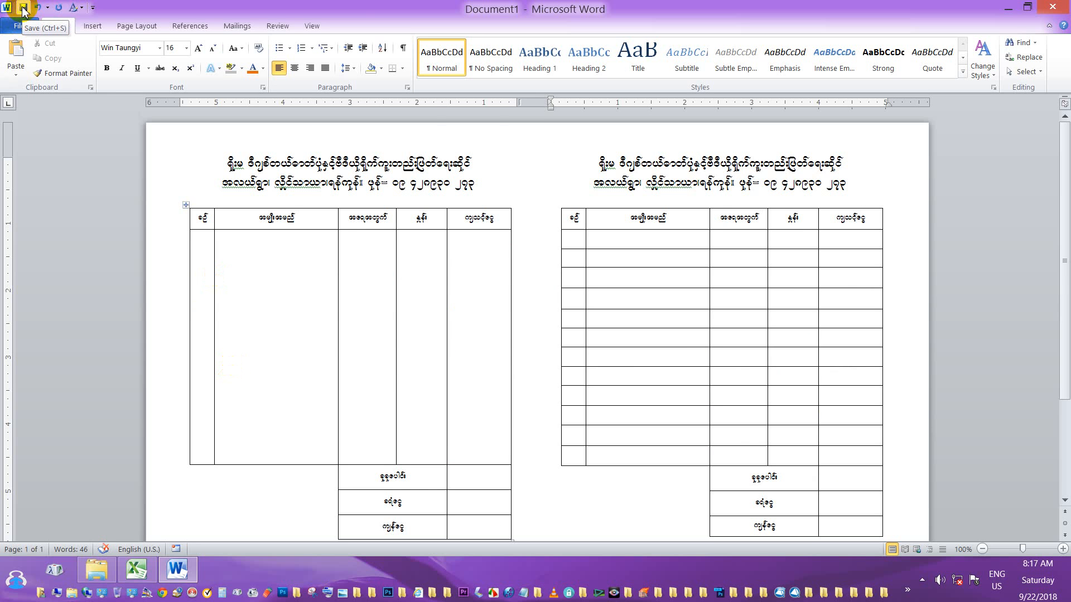
Save the document as 'Vouncher' in the lessons folder on the Desktop.
{"action": "left_click", "coordinate": [23, 8]}
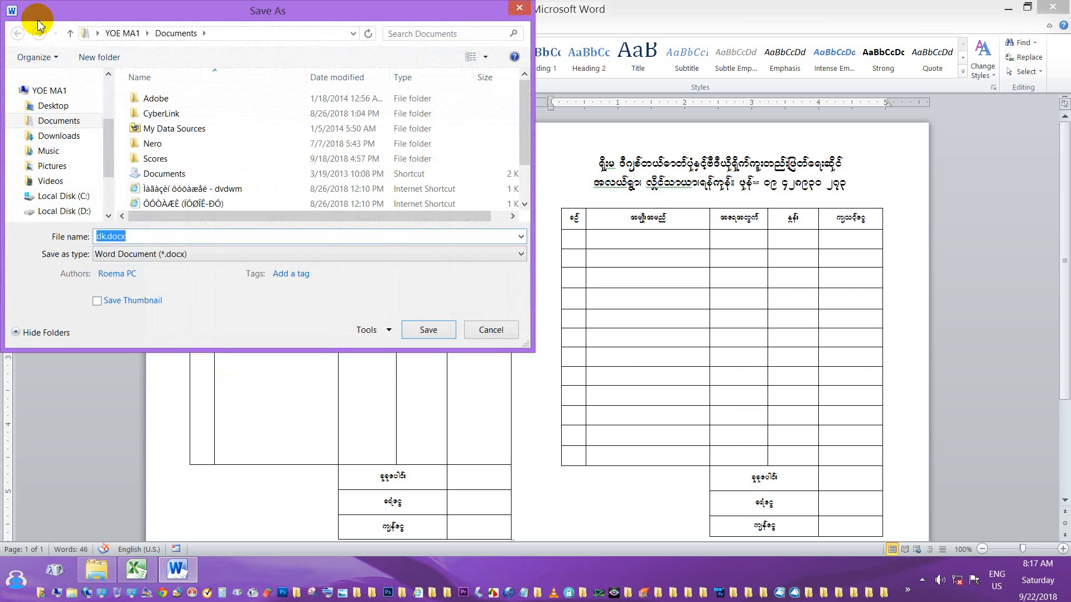
{"action": "left_click_drag", "start_coordinate": [523, 120], "coordinate": [524, 154]}
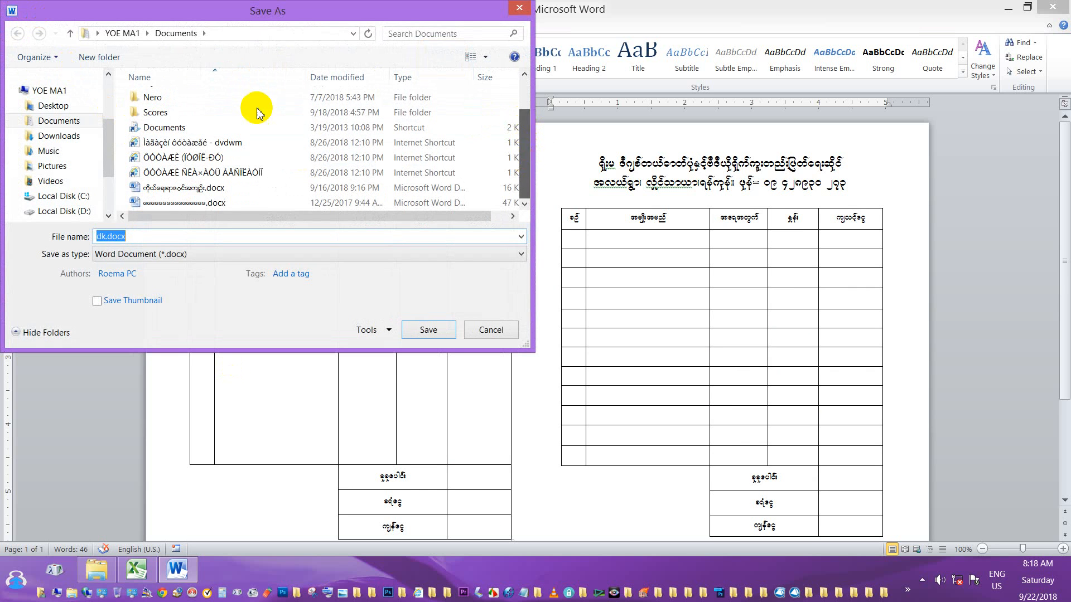
{"action": "left_click", "coordinate": [43, 105]}
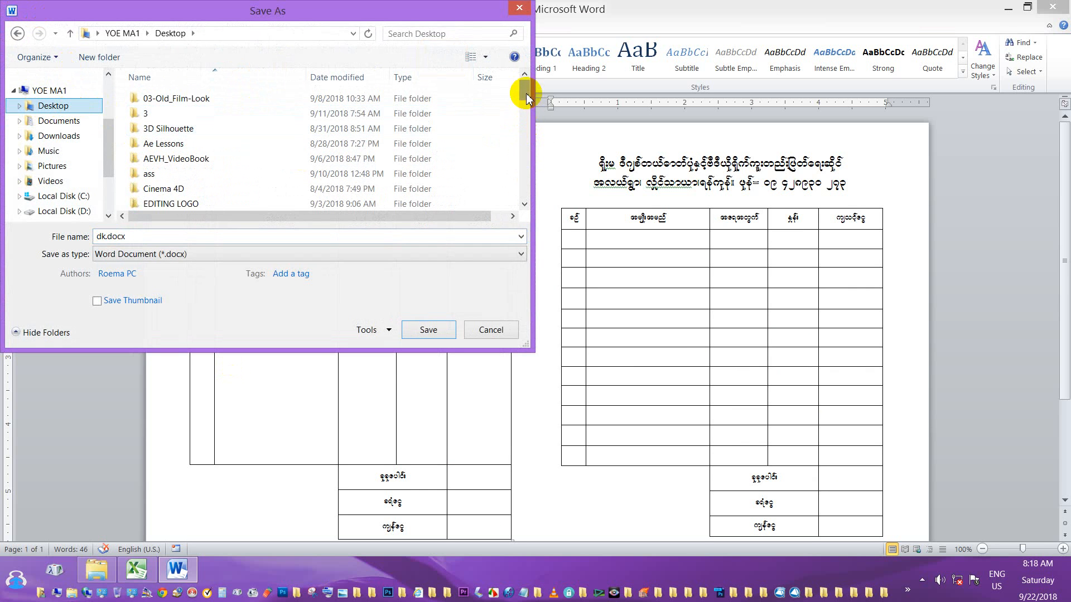
{"action": "left_click_drag", "start_coordinate": [526, 95], "coordinate": [533, 124]}
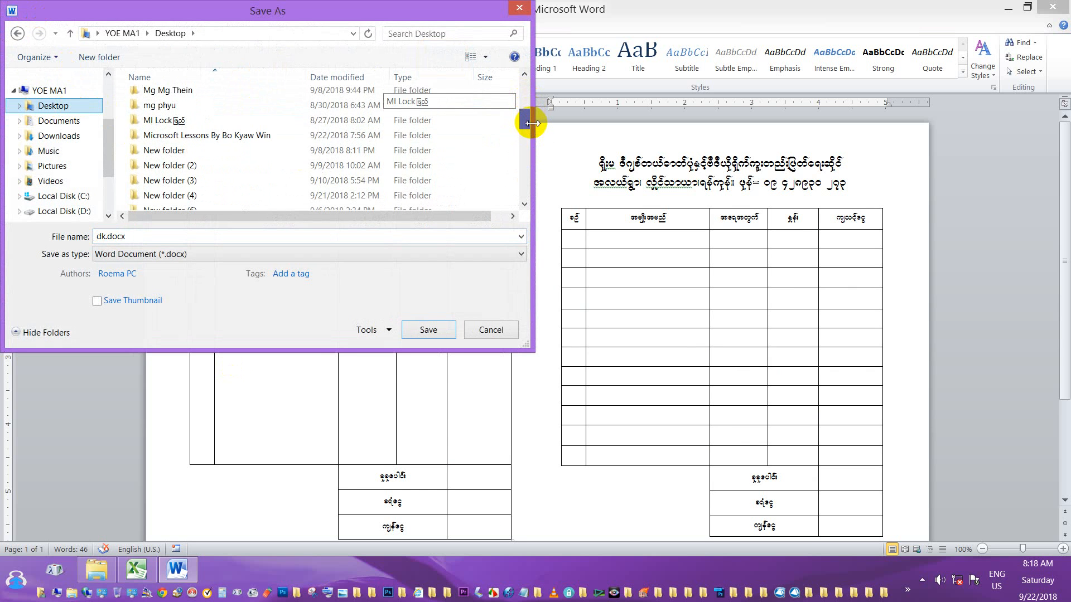
{"action": "double_click", "coordinate": [256, 136]}
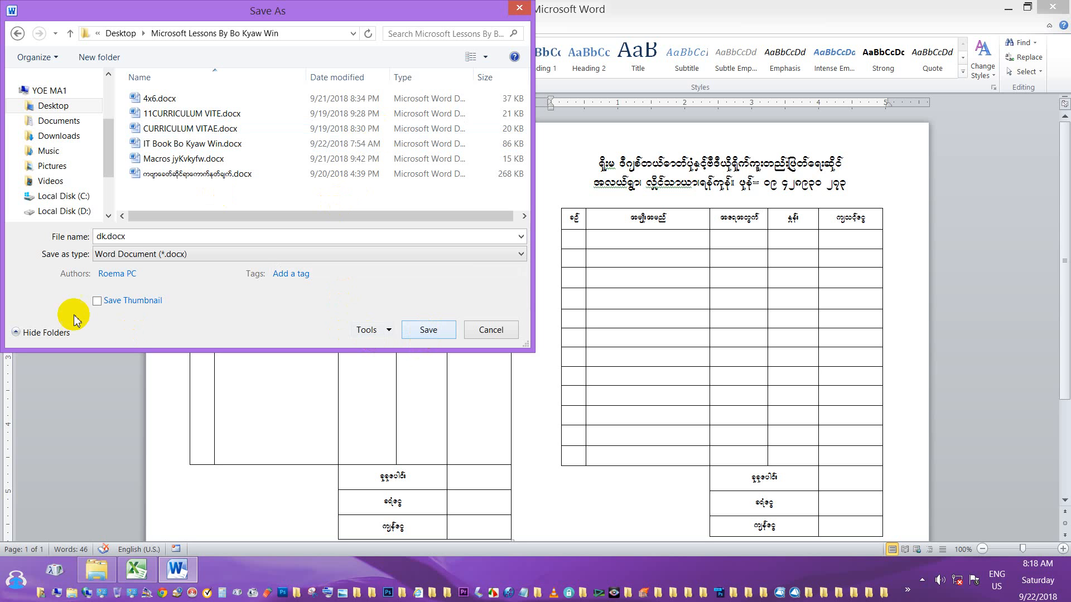
{"action": "double_click", "coordinate": [112, 242]}
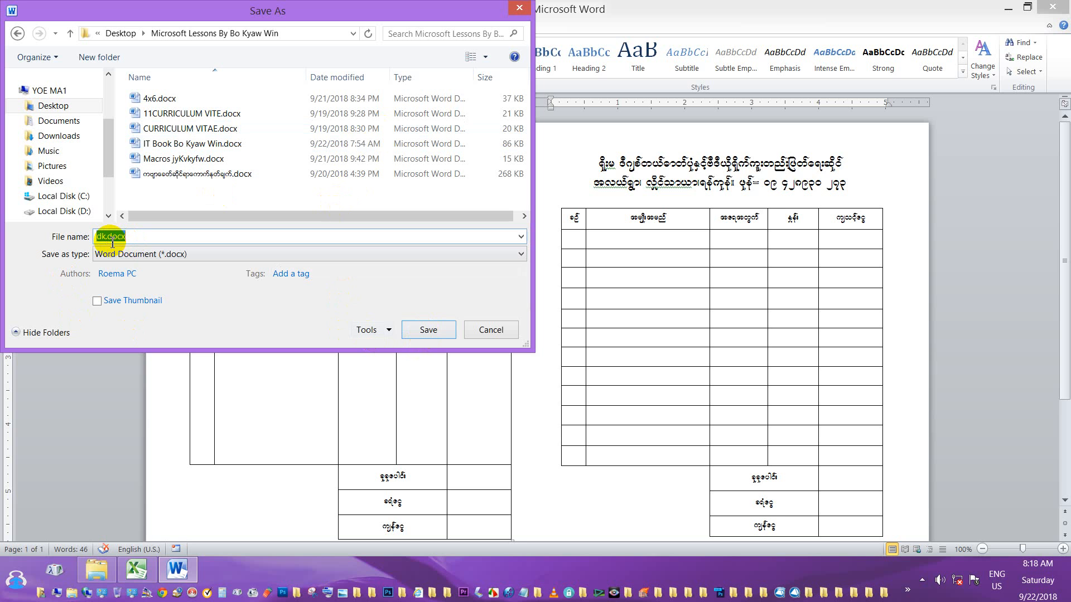
{"action": "type", "text": "Vouncher"}
{"action": "left_click", "coordinate": [428, 334]}
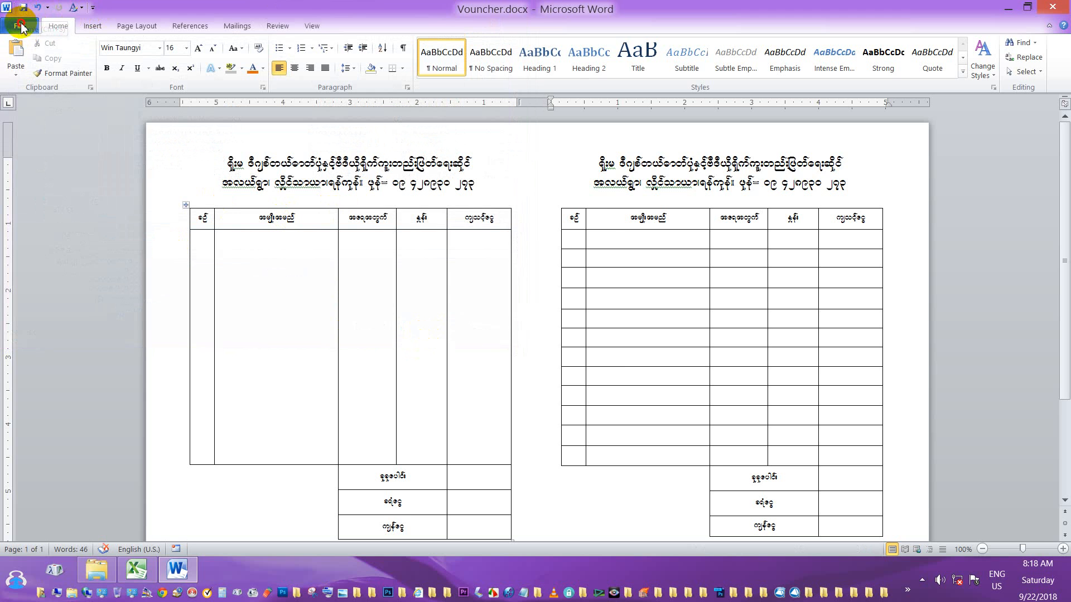
{"action": "left_click", "coordinate": [19, 25]}
Print the landscape A4 voucher page and move the printer status window aside.
{"action": "left_click", "coordinate": [25, 198]}
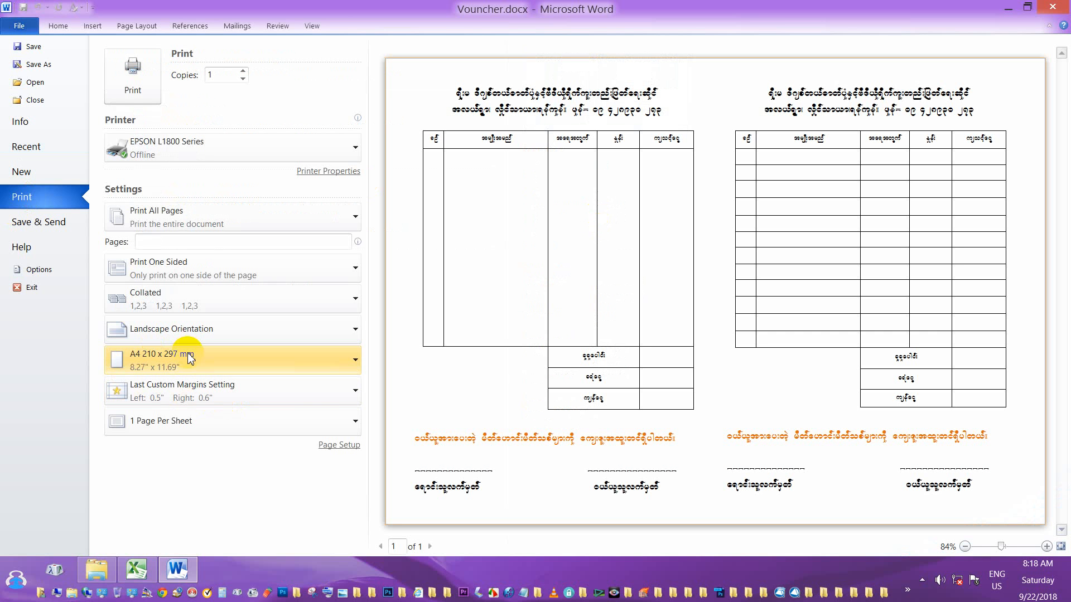
{"action": "left_click", "coordinate": [138, 83]}
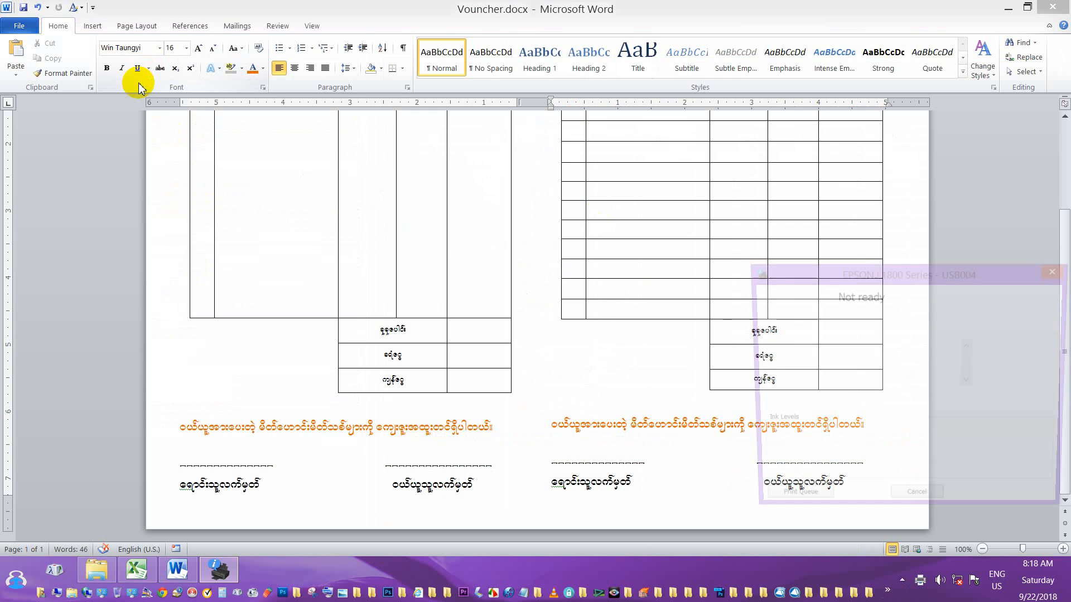
{"action": "left_click_drag", "start_coordinate": [844, 279], "coordinate": [741, 186]}
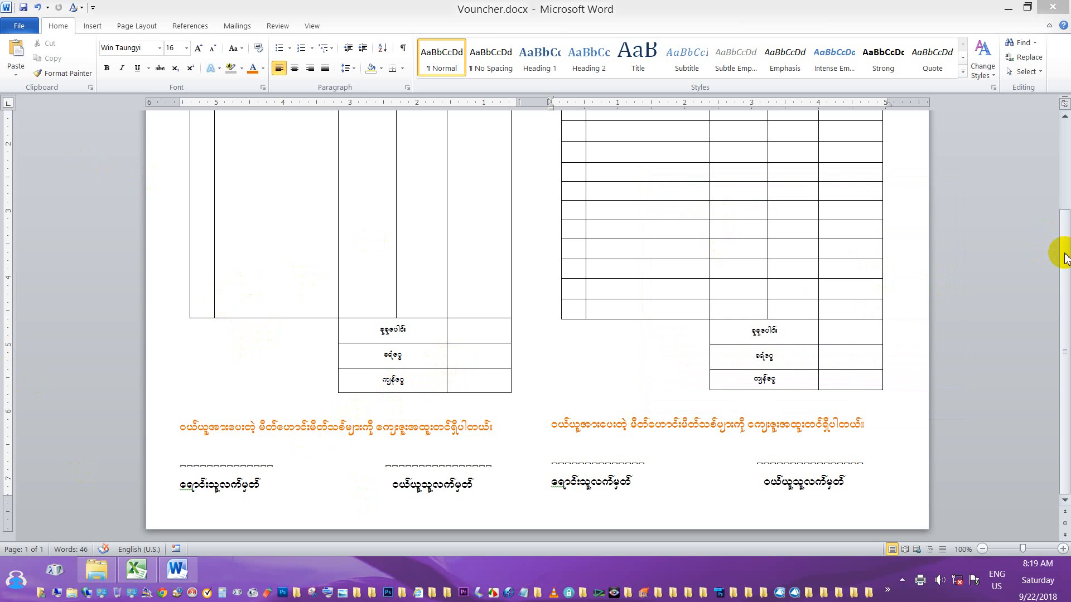
Minimise the Vouncher.docx window to reveal the Windows desktop.
{"action": "left_click_drag", "start_coordinate": [1065, 252], "coordinate": [1066, 164]}
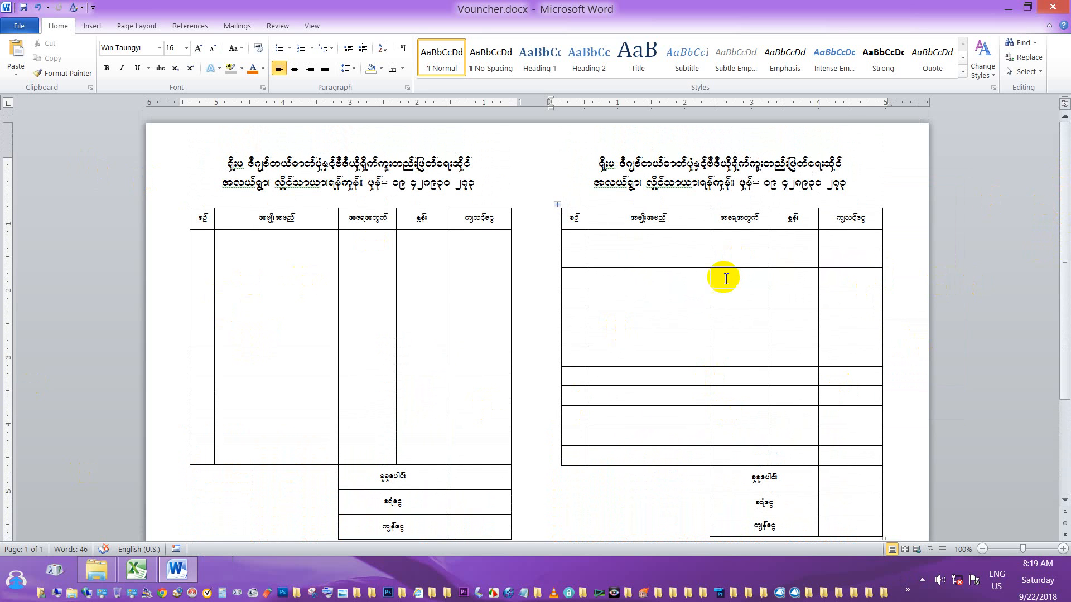
{"action": "left_click", "coordinate": [1008, 11]}
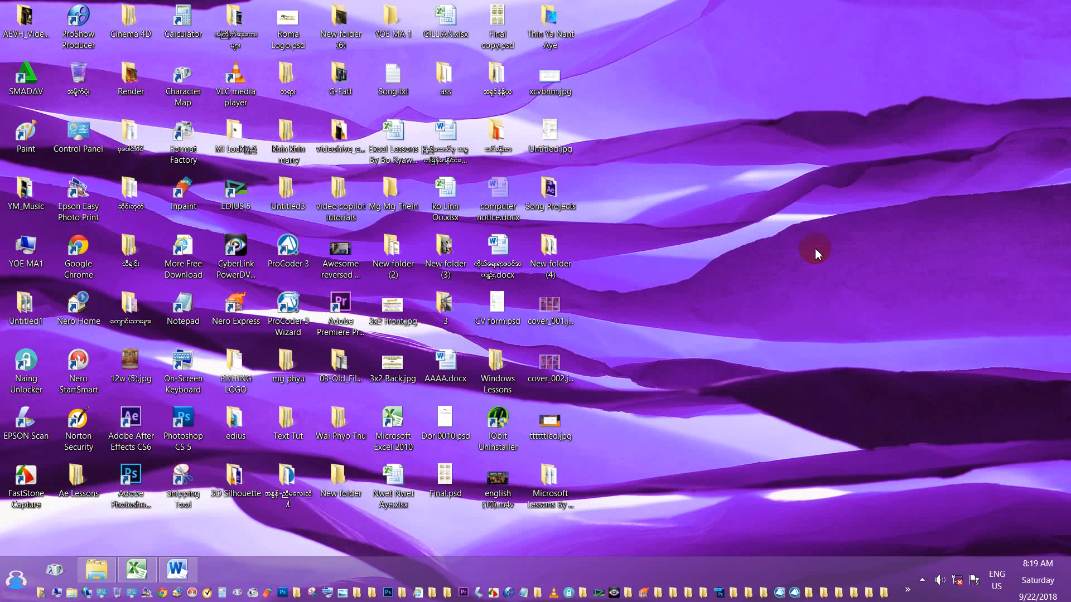